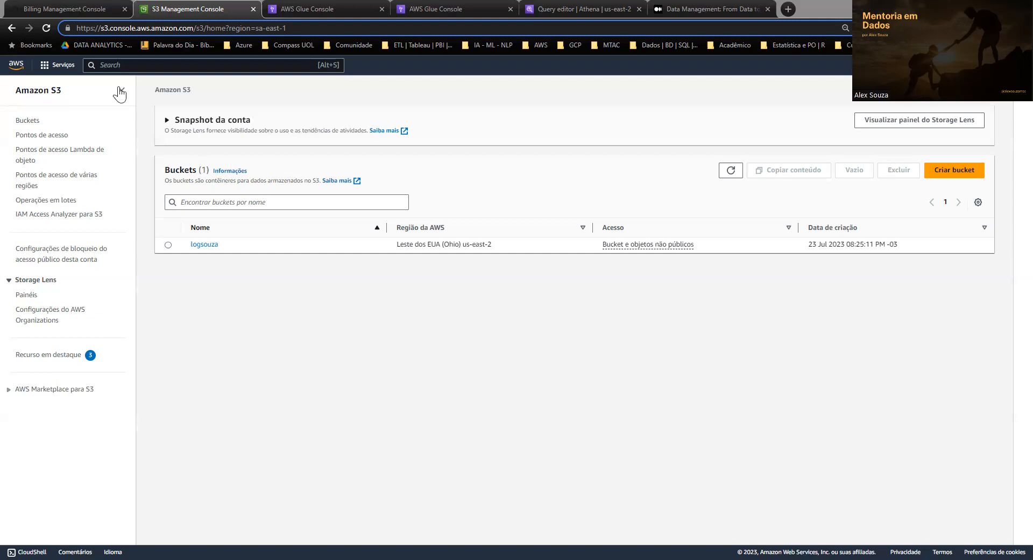
Go to the AWS console home page, search the services for s3, and open the S3 service.
left_click(7, 66)
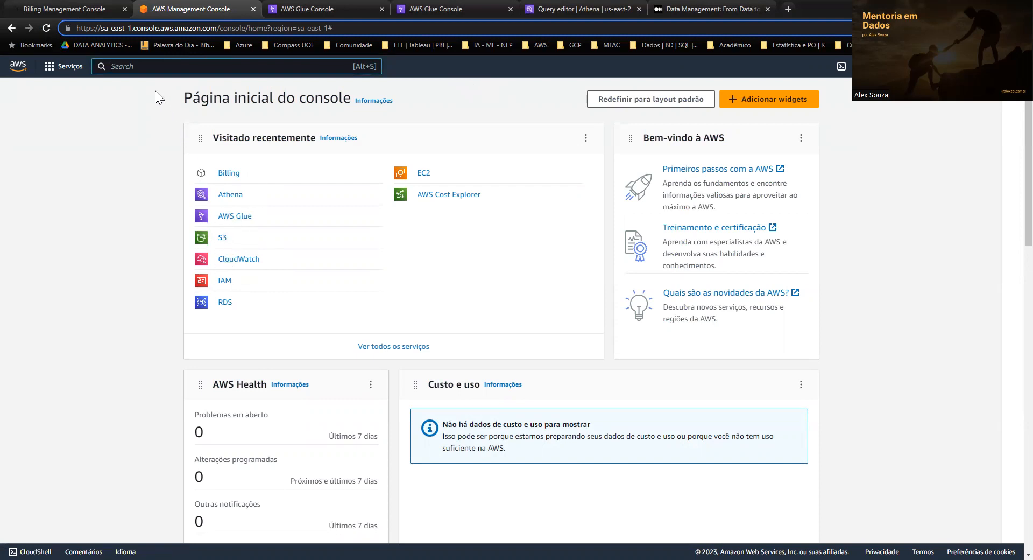
key("alt+s")
type("s3")
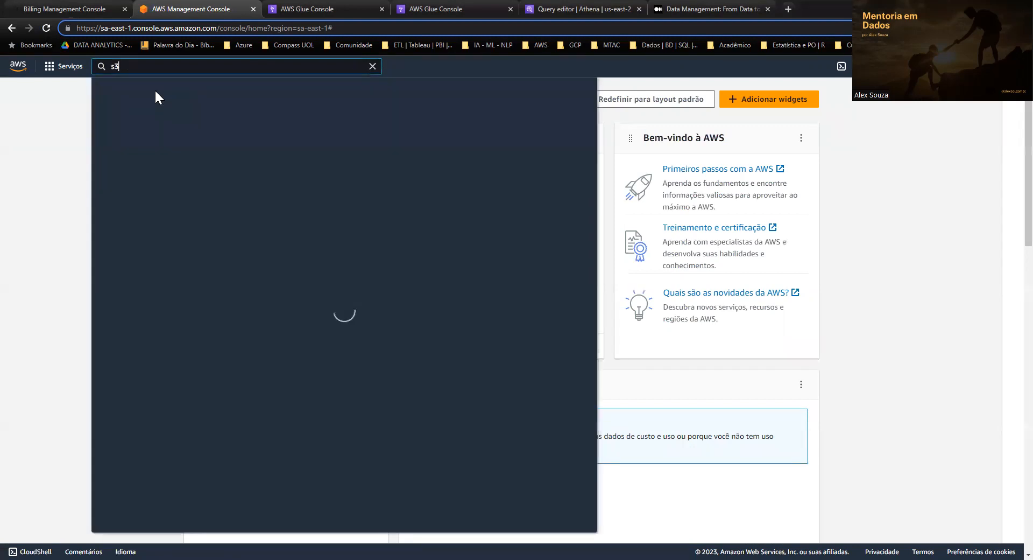
mouse_move(393, 241)
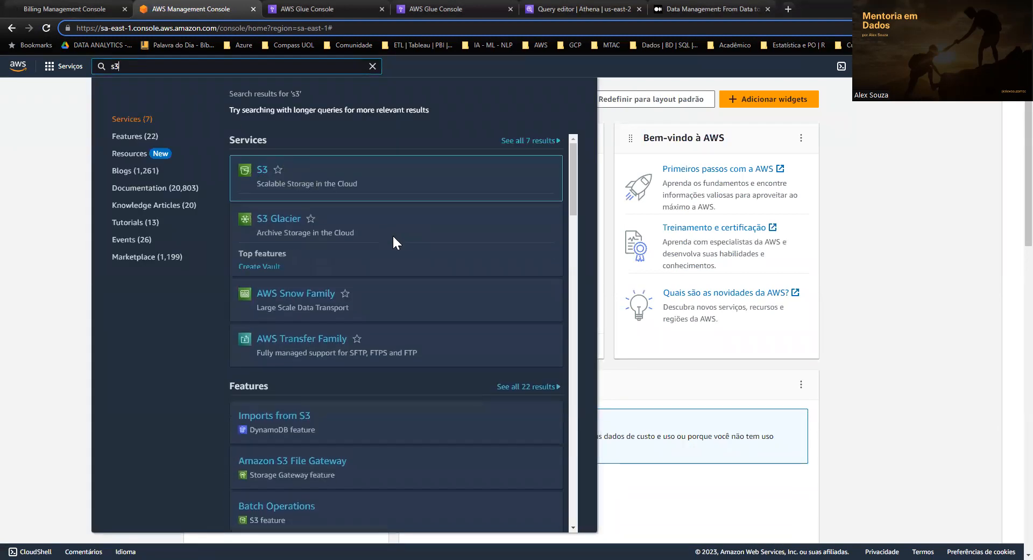
mouse_move(338, 176)
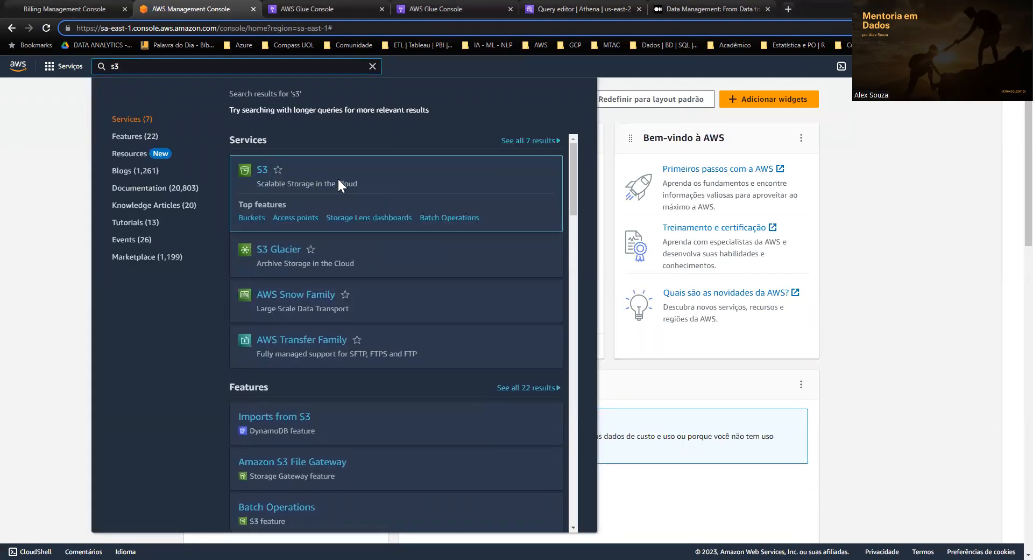
left_click(263, 173)
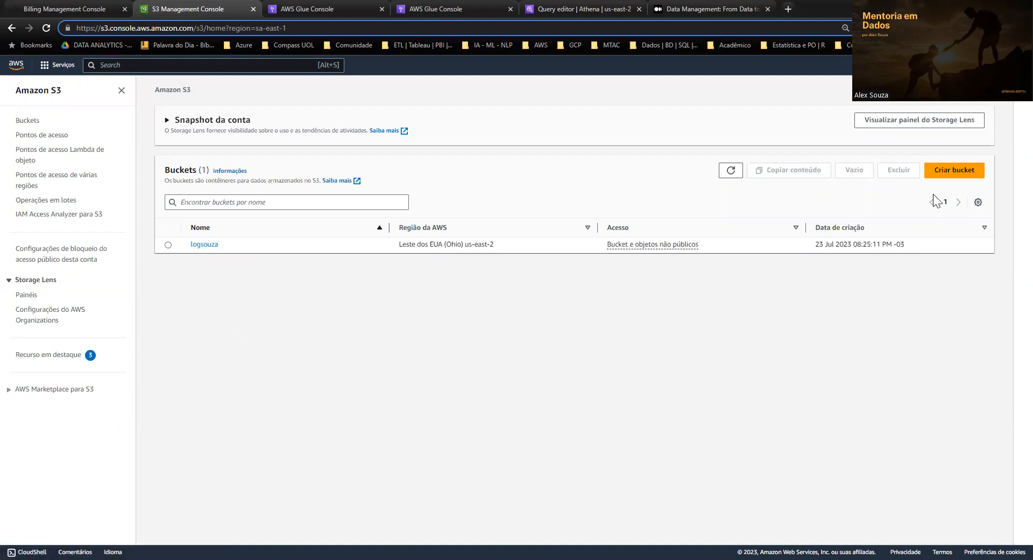
Start a new bucket named arquivos-souza in the region Leste dos EUA (Ohio) us-east-2.
left_click(939, 181)
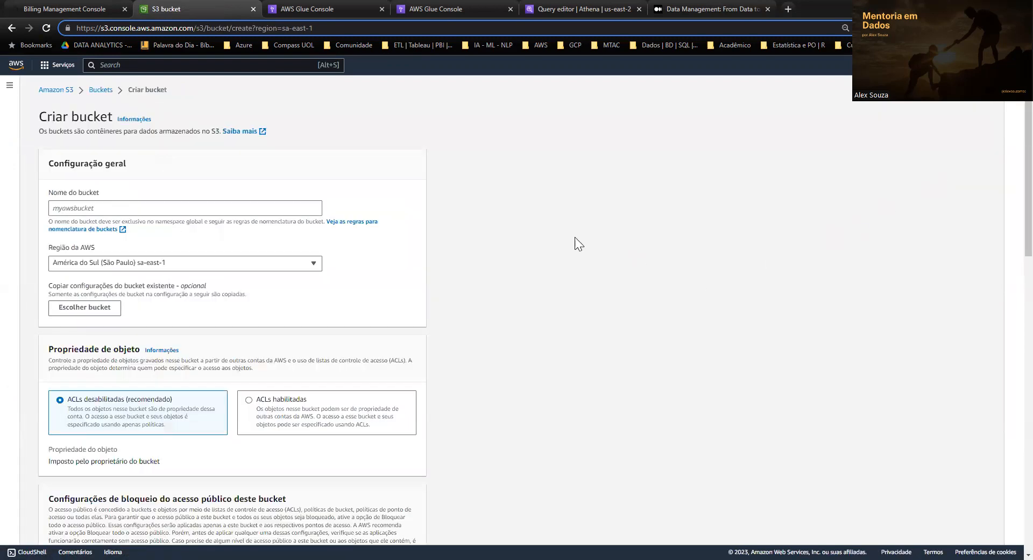
left_click(69, 207)
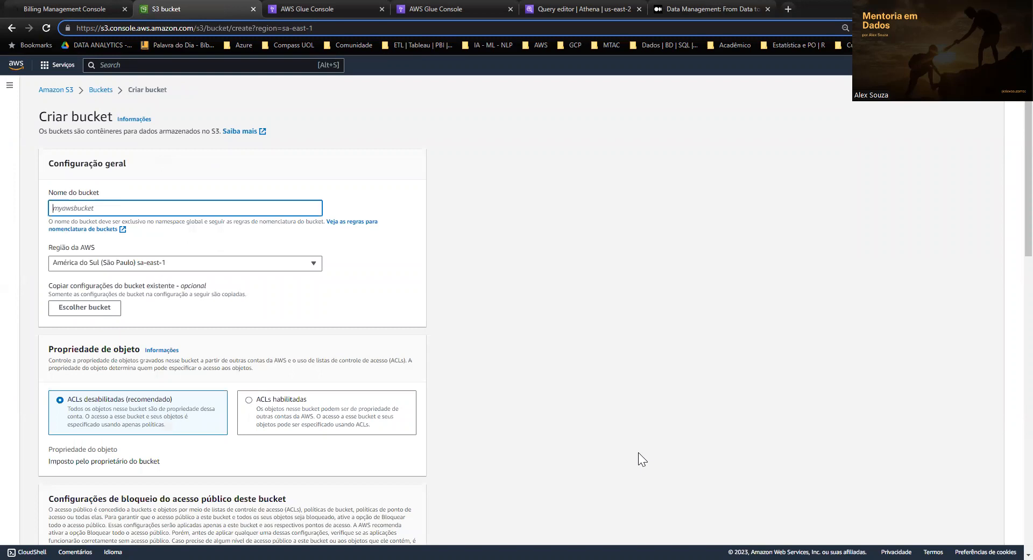
type("arquivos-souza")
left_click(221, 266)
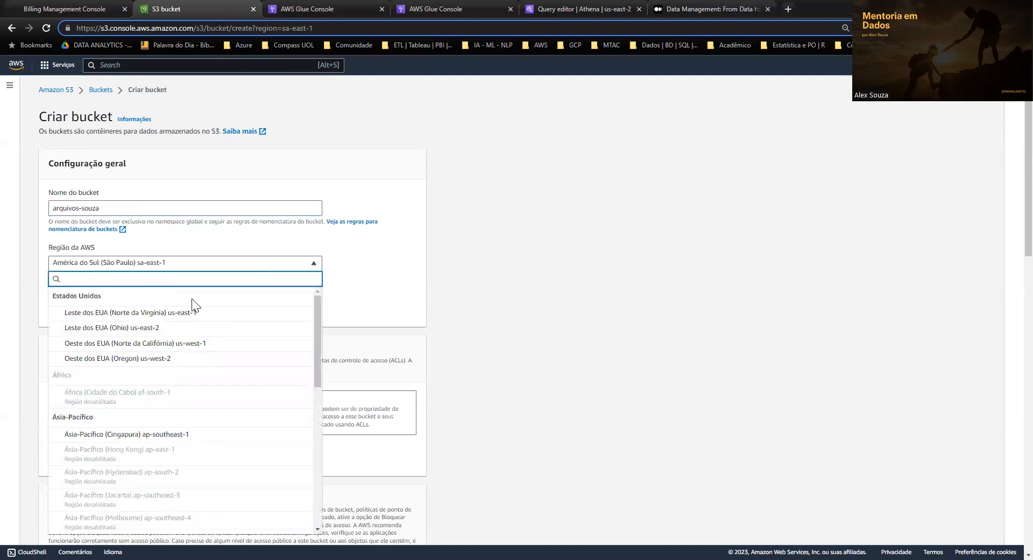
left_click(132, 328)
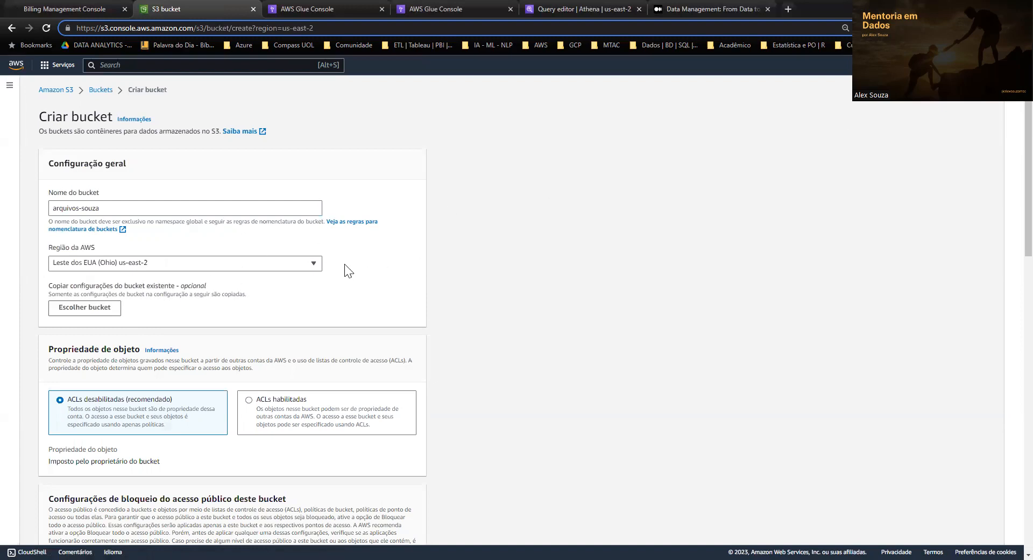
Disable the bucket key in the default encryption settings and create the bucket.
scroll(345, 269, "down", 2)
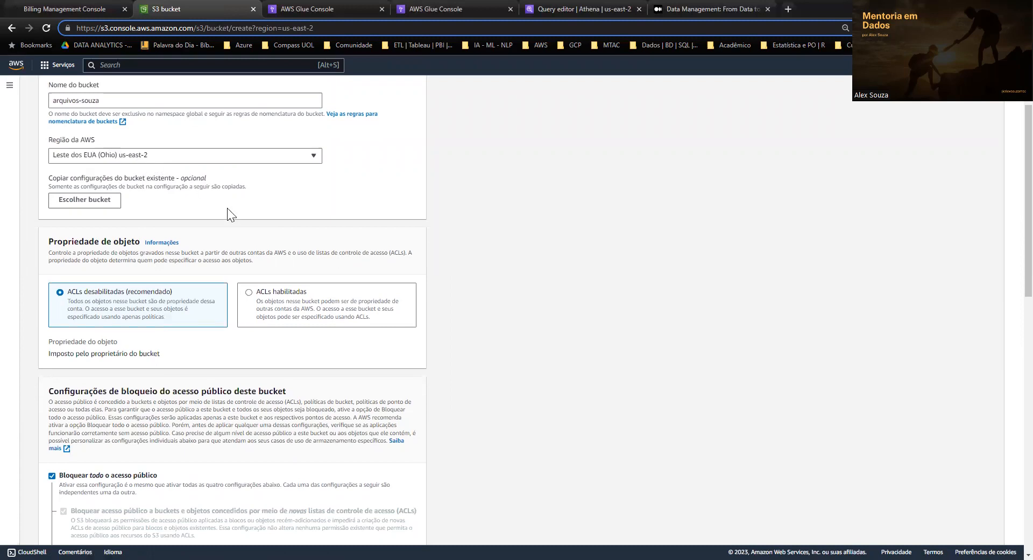
scroll(245, 228, "down", 2)
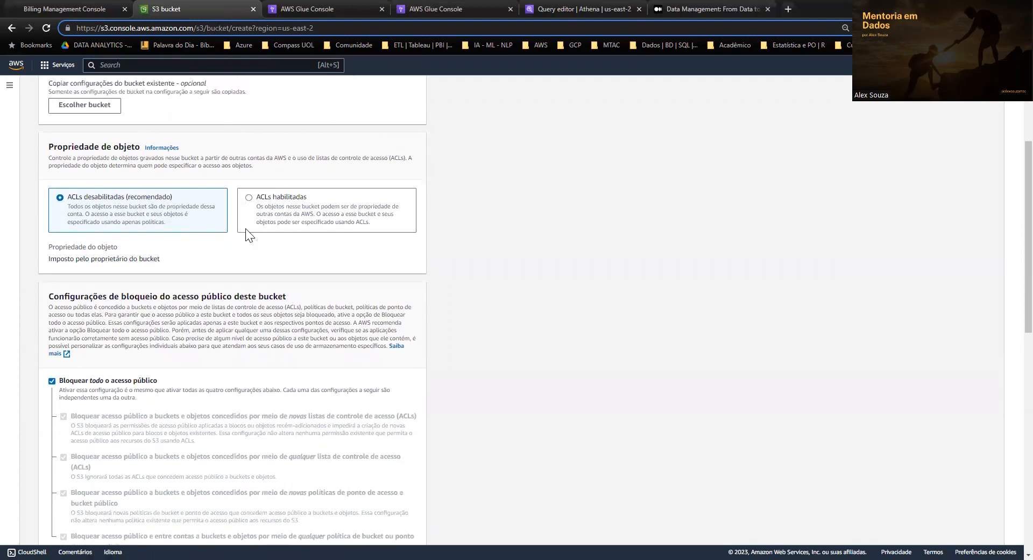
scroll(238, 222, "up", 4)
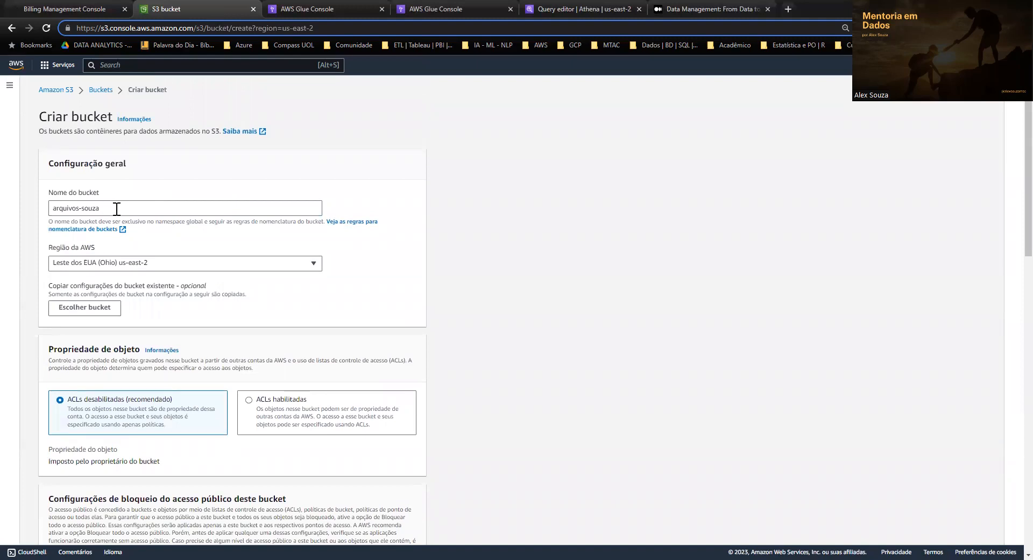
scroll(191, 304, "down", 3)
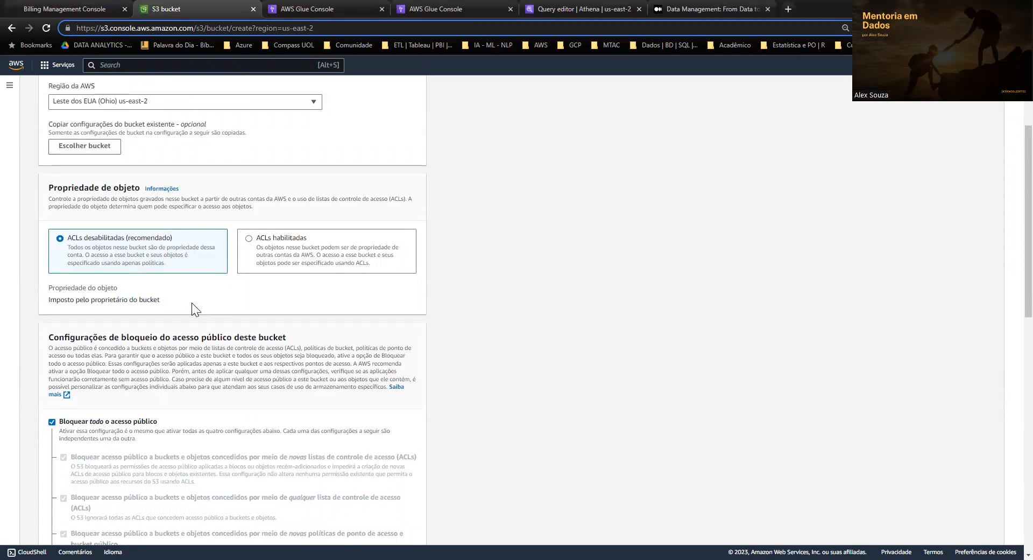
scroll(191, 302, "down", 2)
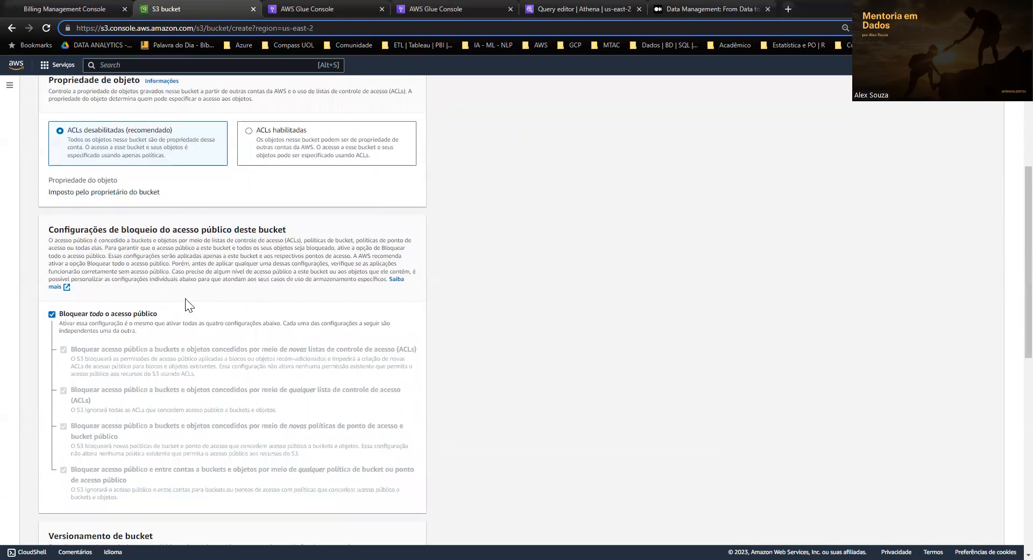
scroll(164, 285, "down", 1)
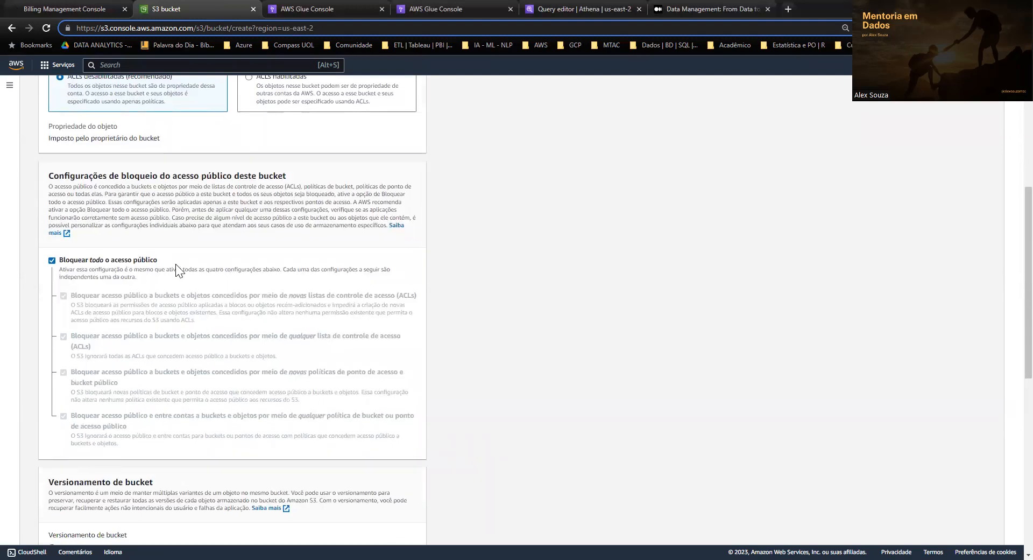
scroll(175, 263, "down", 4)
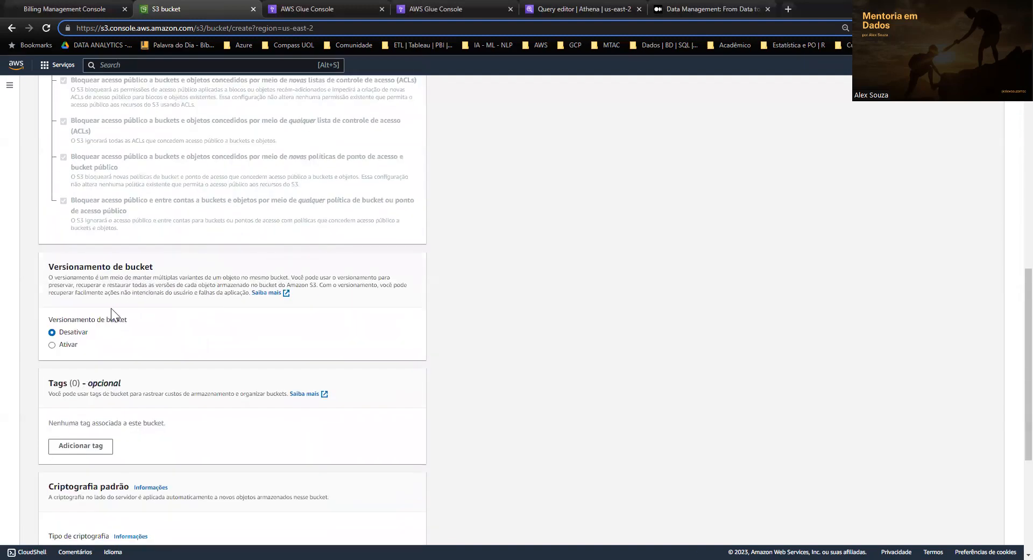
scroll(105, 324, "down", 3)
scroll(107, 322, "down", 1)
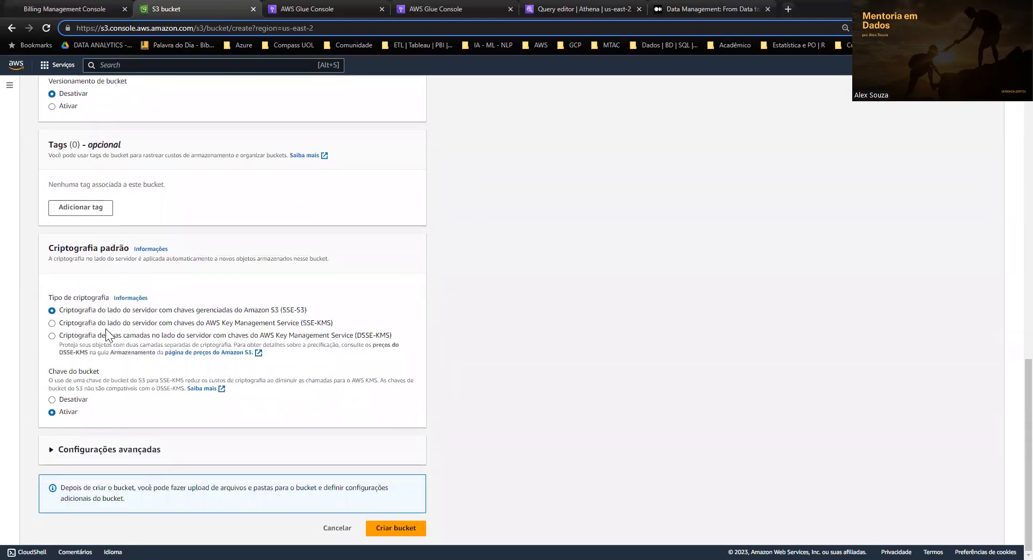
left_click(53, 399)
left_click(385, 527)
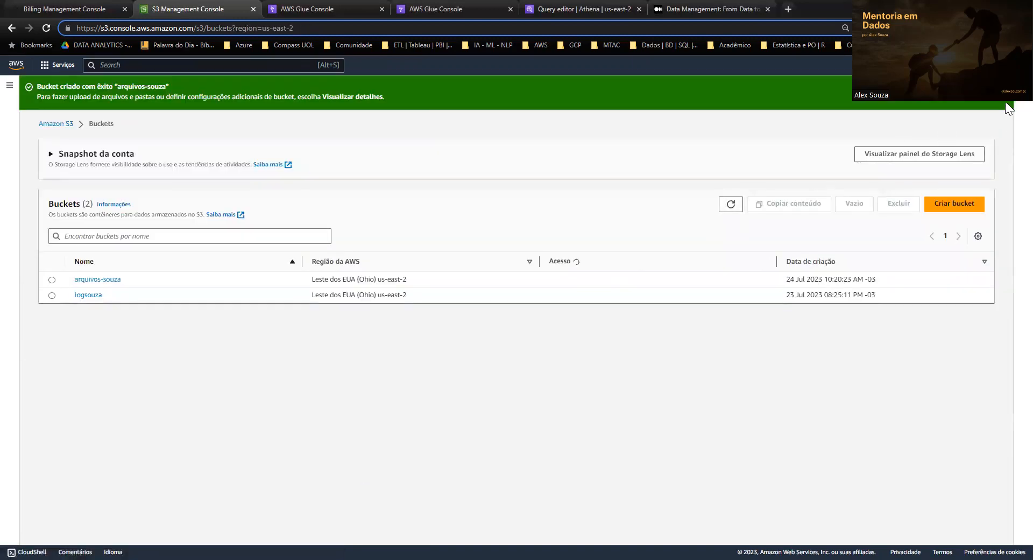
Open the arquivos-souza bucket and create a folder named tabela-csv in it.
left_click(999, 103)
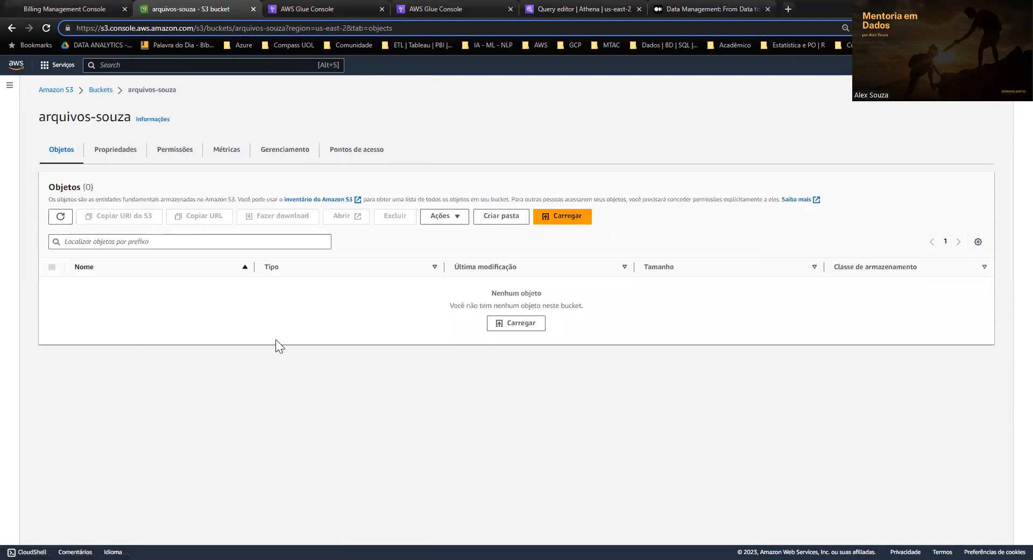
left_click(508, 221)
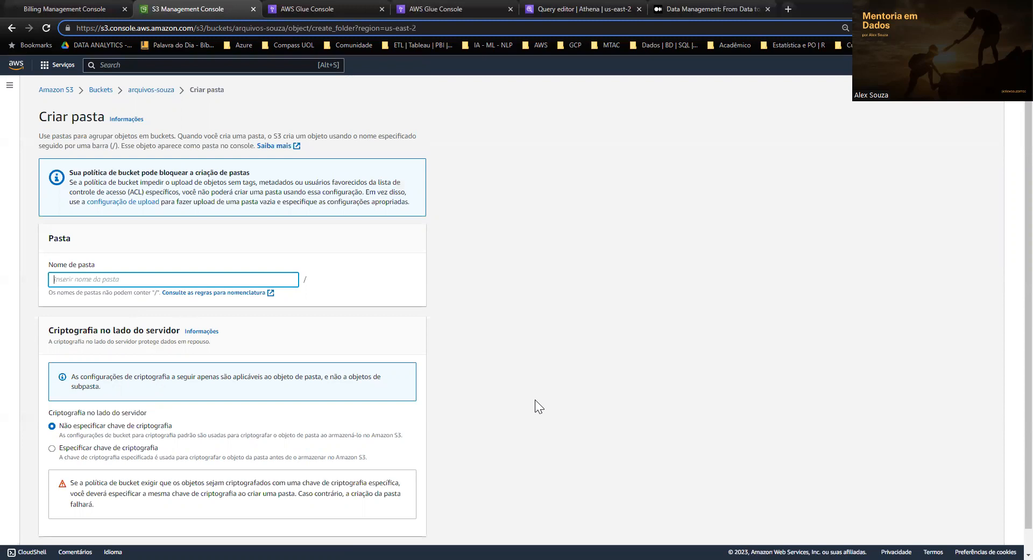
type("csv")
key("ctrl+a")
type("tabela_ccsv")
scroll(291, 313, "down", 1)
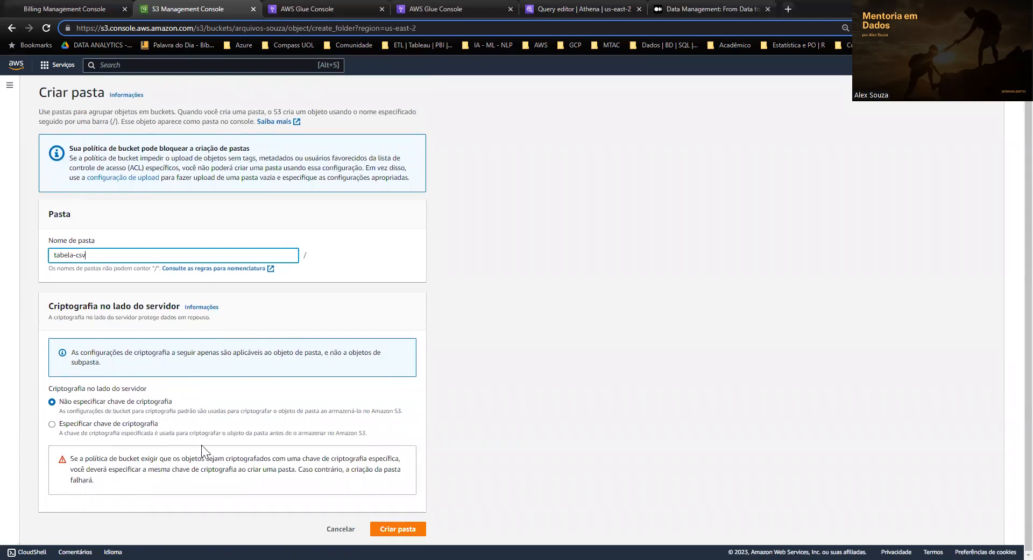
left_click(388, 526)
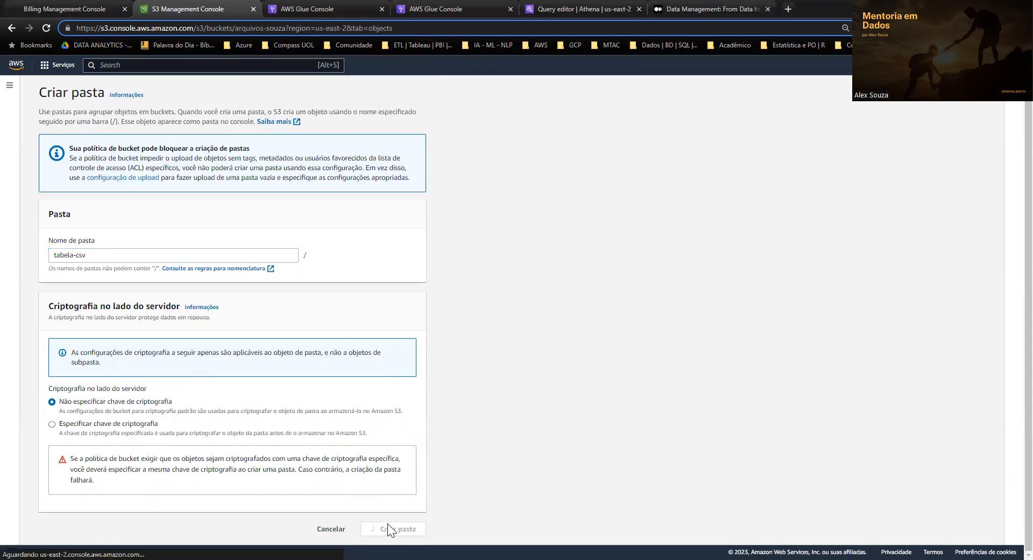
Create a second folder named tabela-parquet in the arquivos-souza bucket.
left_click(499, 241)
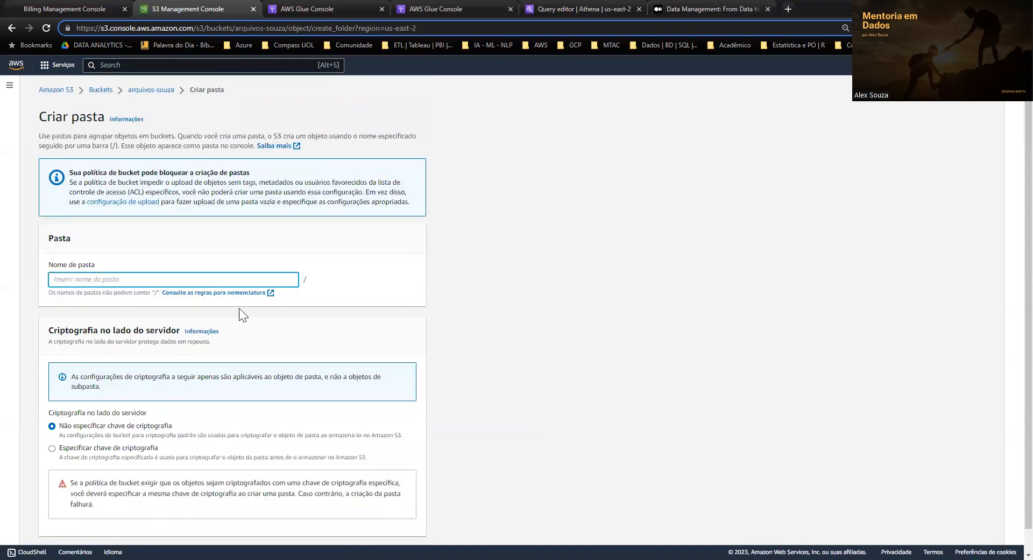
type("tabela")
type("-pae")
type("rquet")
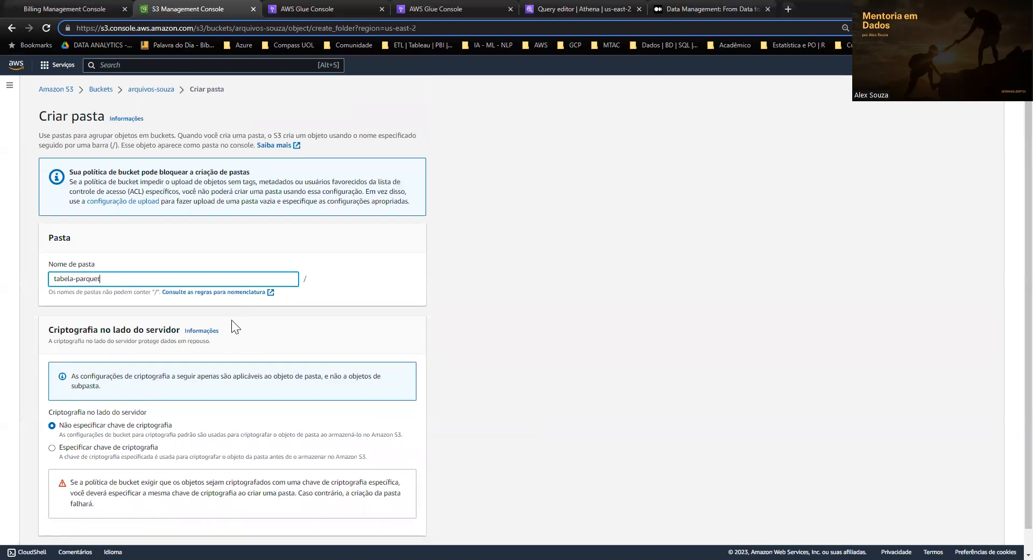
scroll(232, 320, "down", 1)
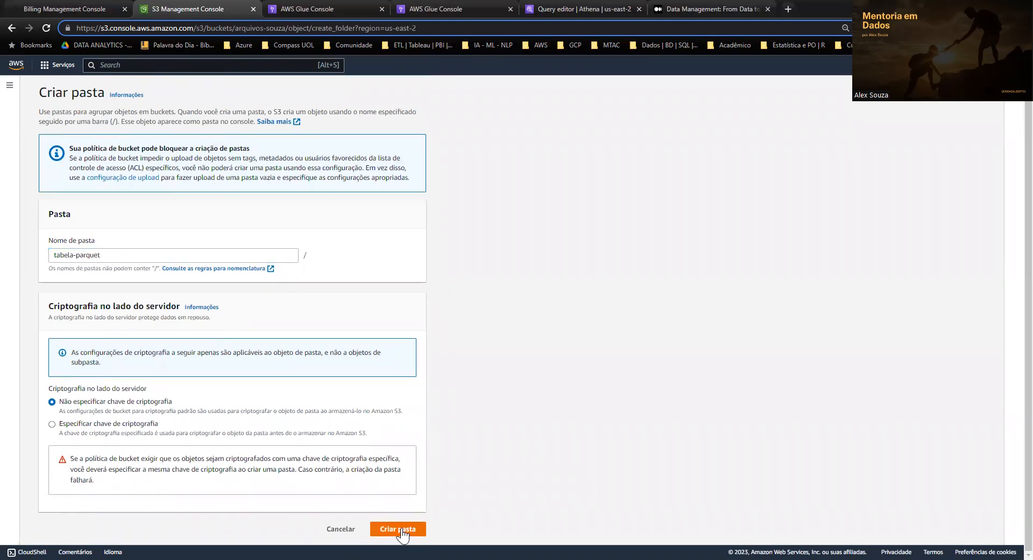
left_click(401, 528)
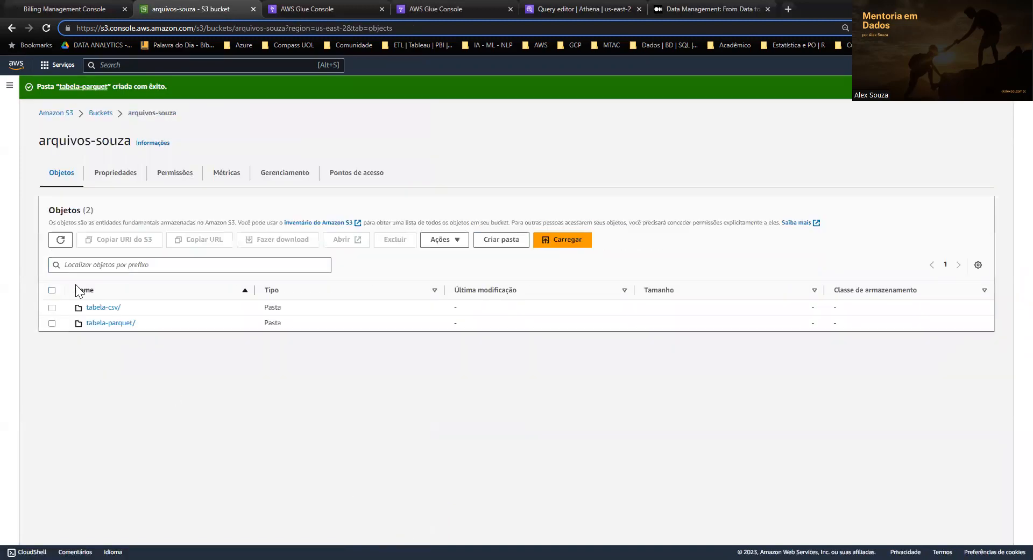
Upload userdata1.parquet and userdata2.parquet from the local arquivos folder into the tabela-parquet folder.
left_click(107, 333)
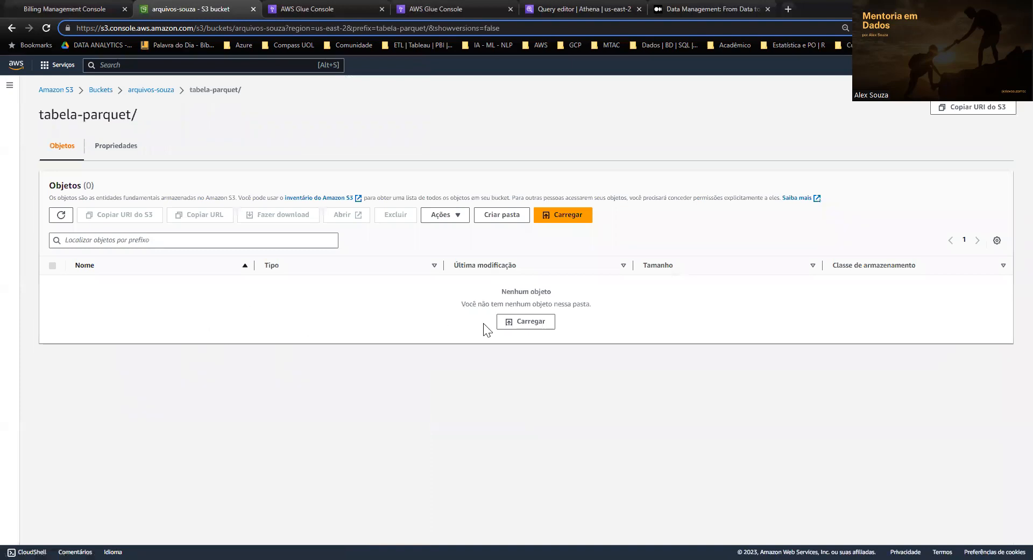
left_click(529, 322)
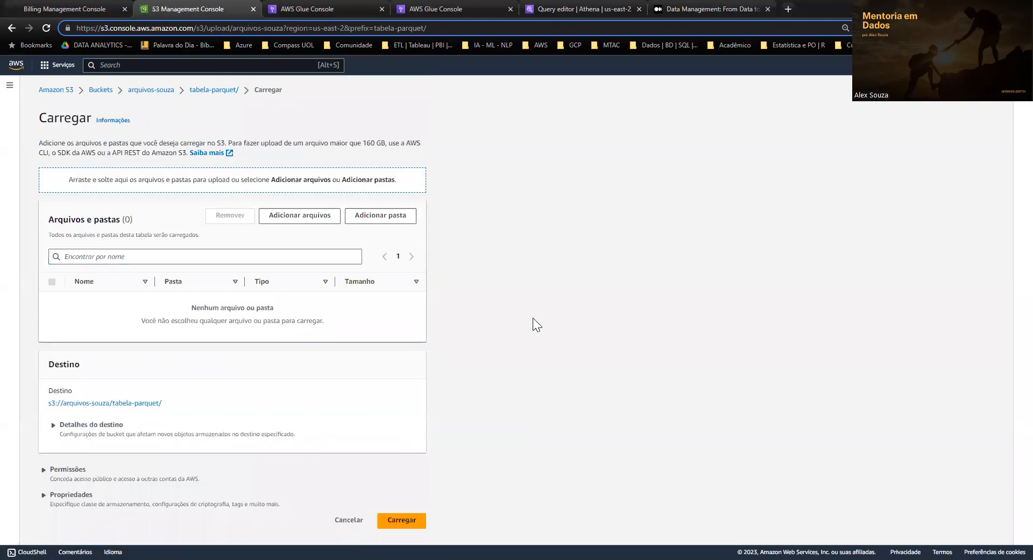
left_click(296, 216)
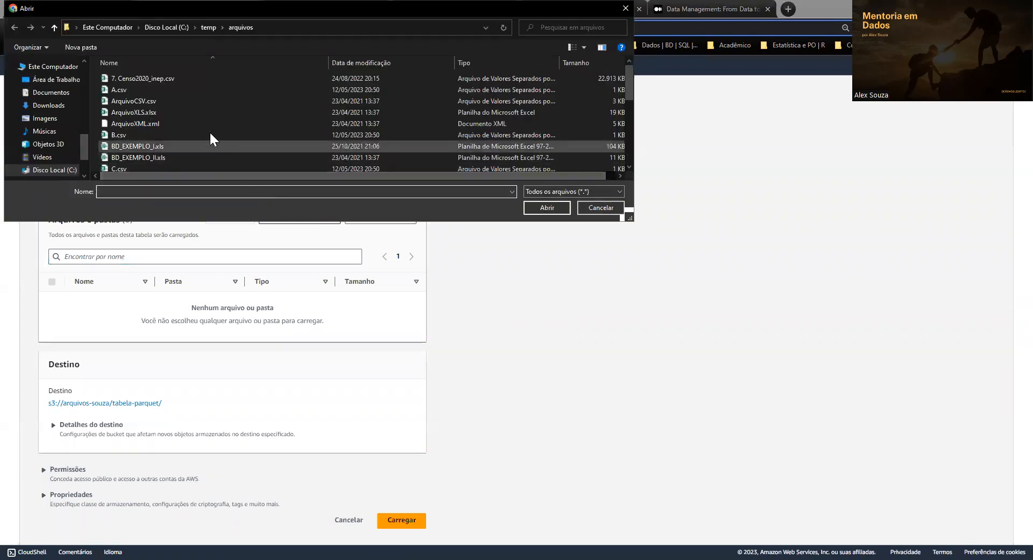
scroll(199, 127, "down", 2)
scroll(189, 124, "down", 5)
left_click(143, 142)
left_click(143, 153, "ctrl")
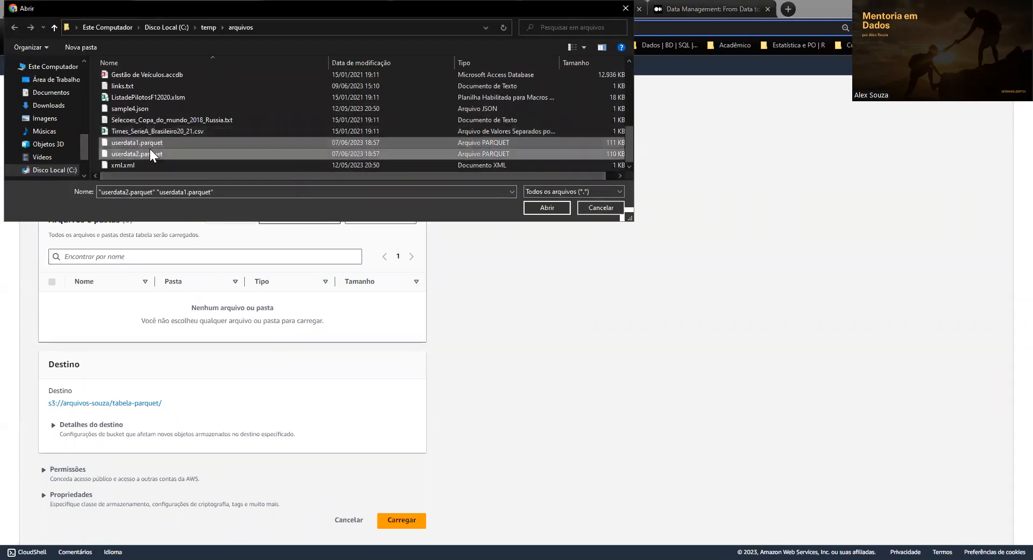
left_click(547, 209)
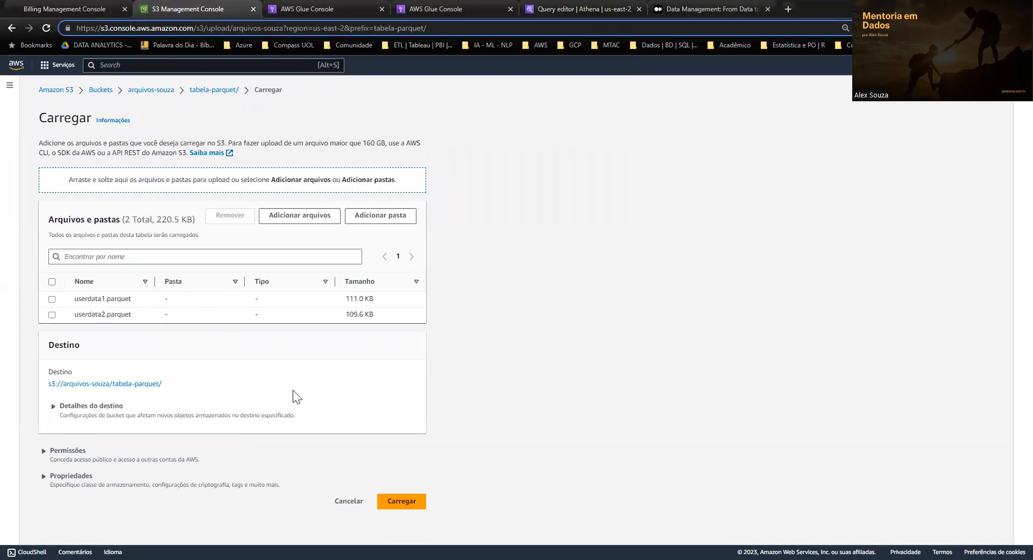
left_click(412, 508)
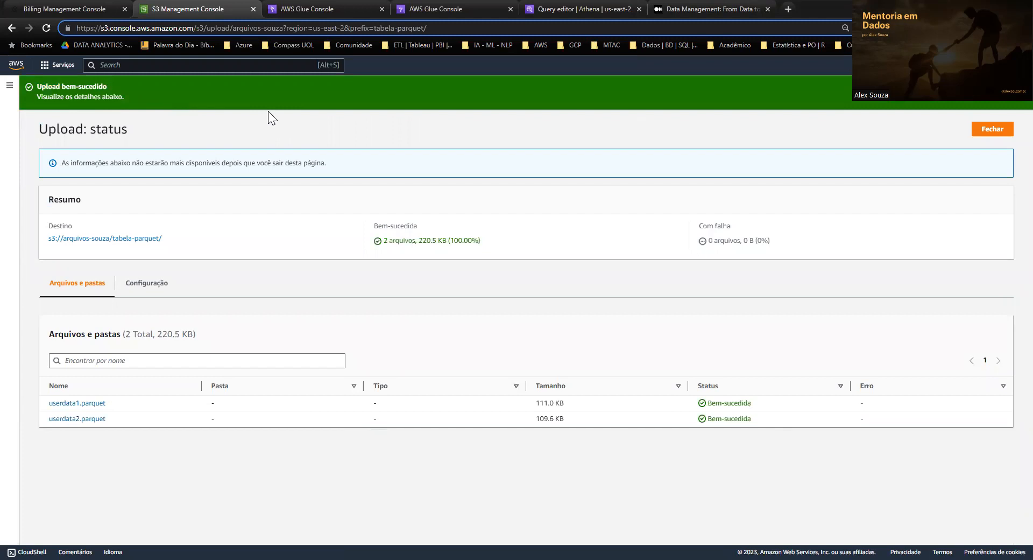
left_click(993, 130)
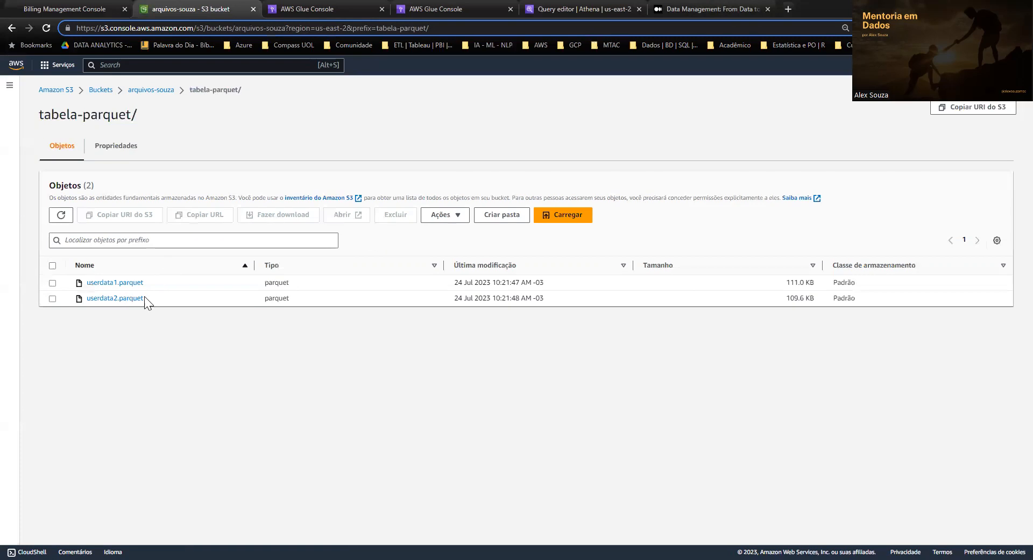
Upload 7. Censo2020_inep.csv from the local arquivos folder into the tabela-csv folder of the arquivos-souza bucket.
left_click(153, 92)
left_click(102, 282)
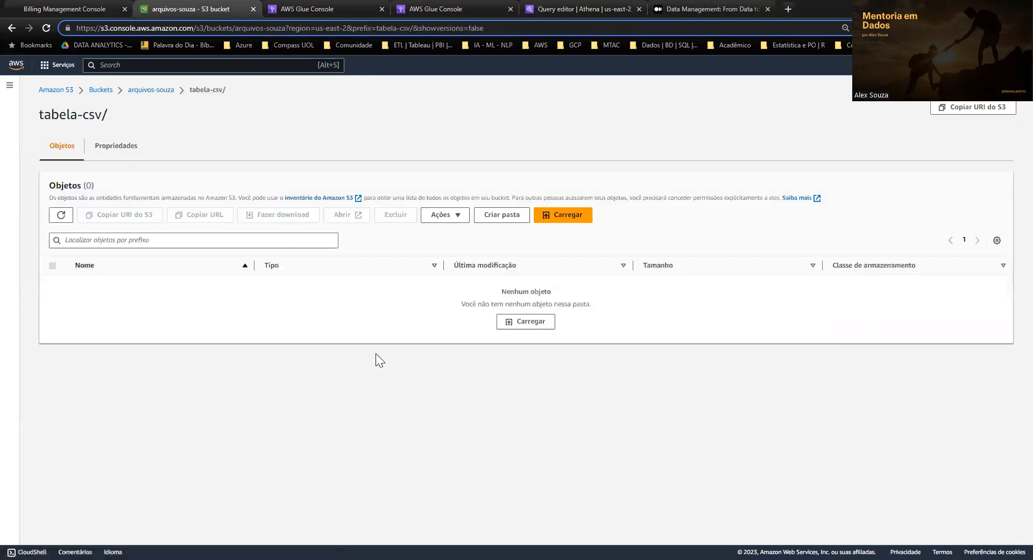
left_click(536, 323)
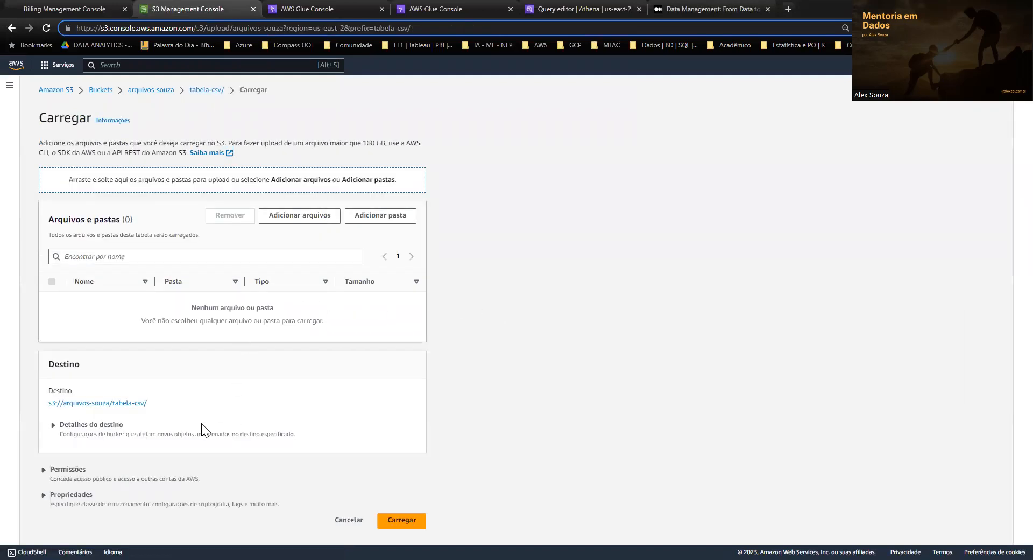
left_click(302, 215)
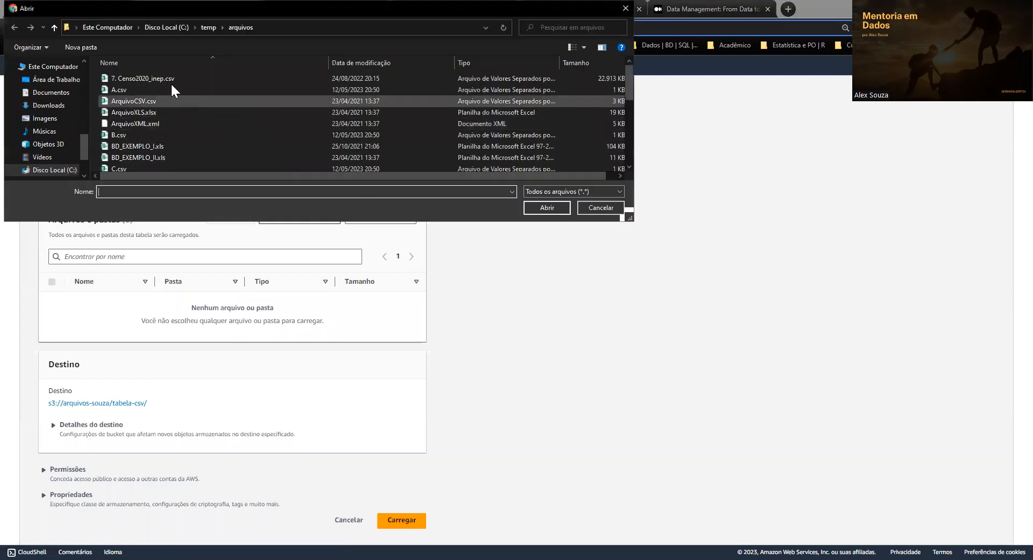
left_click(153, 77)
double_click(153, 77)
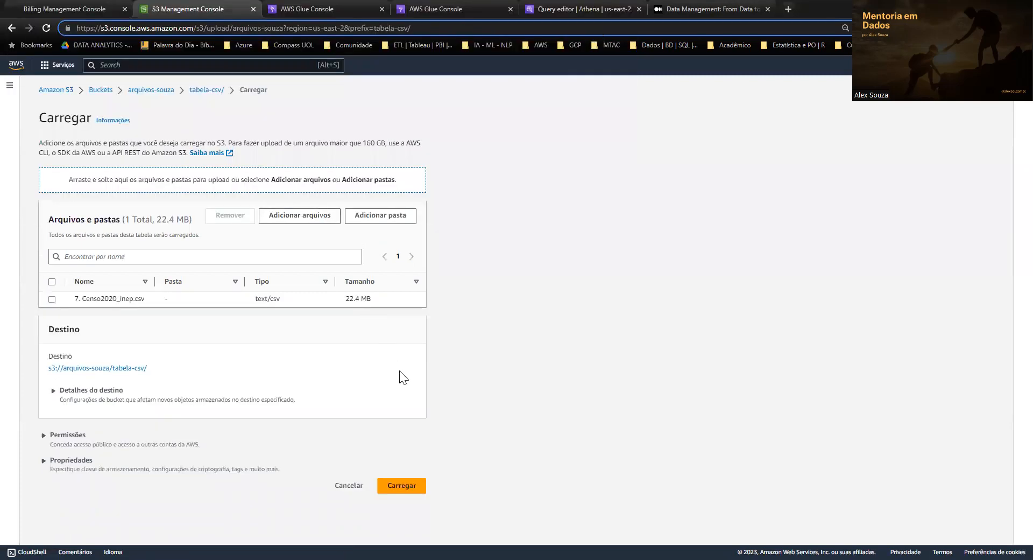
left_click(402, 491)
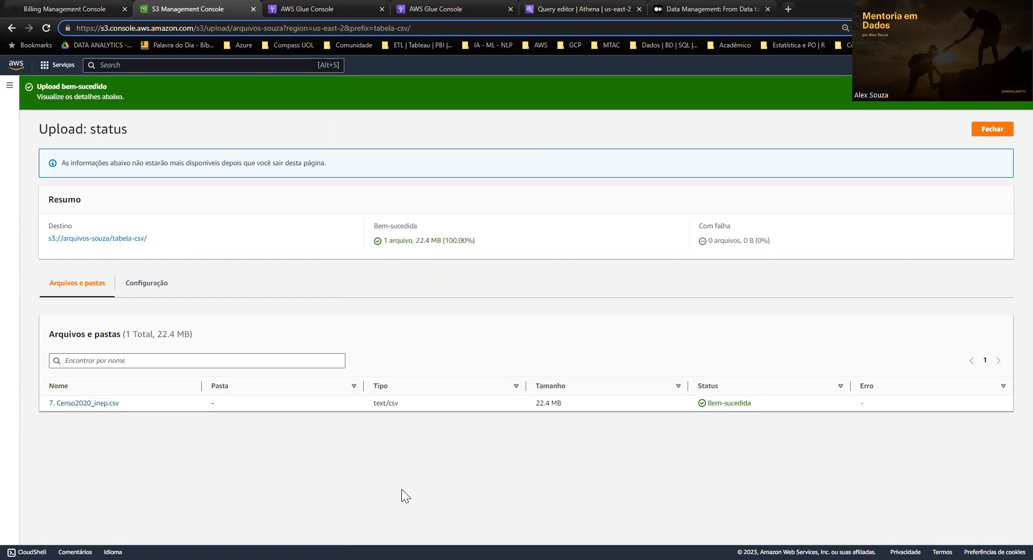
left_click(997, 130)
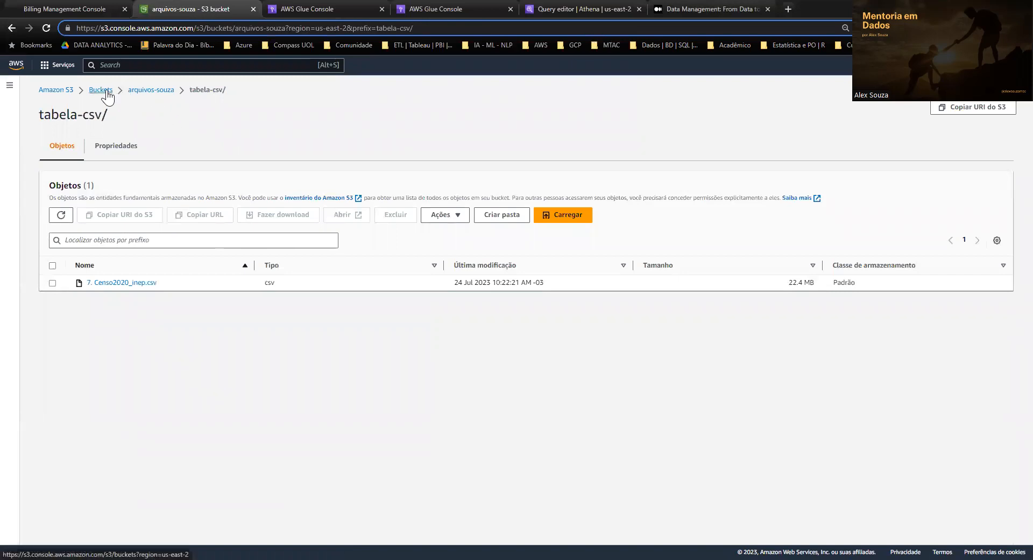
Query 7. Censo2020_inep.csv in the tabela-csv folder with S3 Select, running SELECT * FROM s3object s LIMIT 5.
left_click(52, 94)
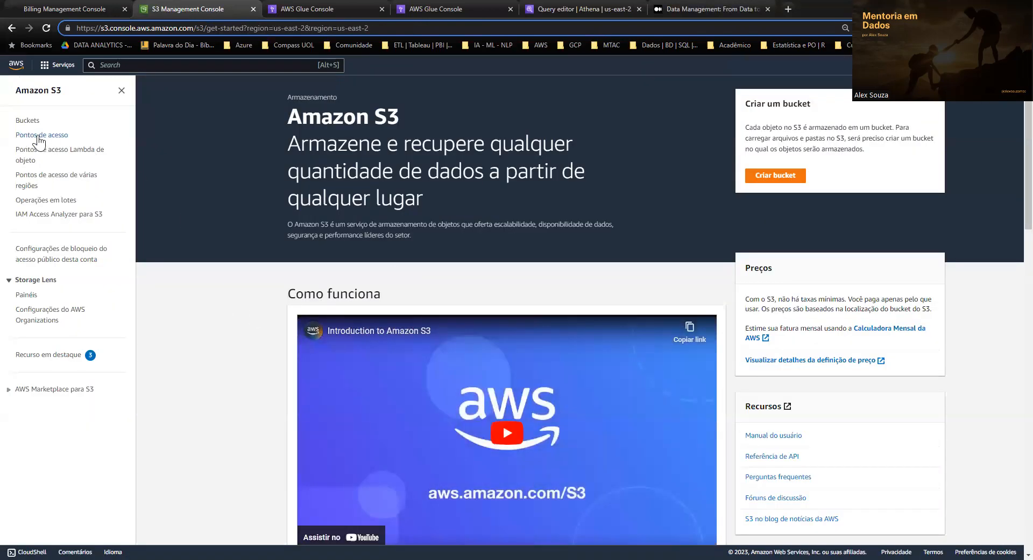
left_click(27, 120)
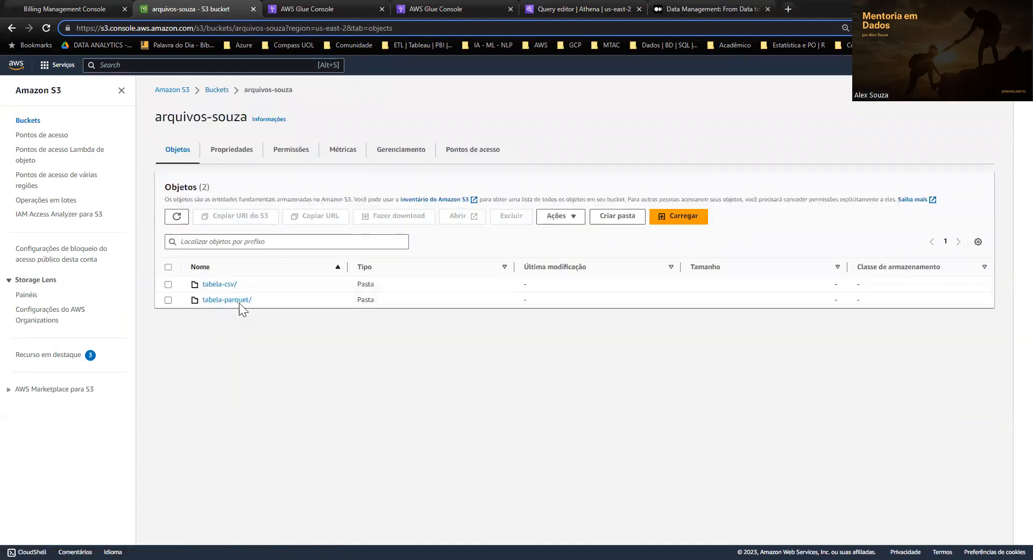
left_click(225, 284)
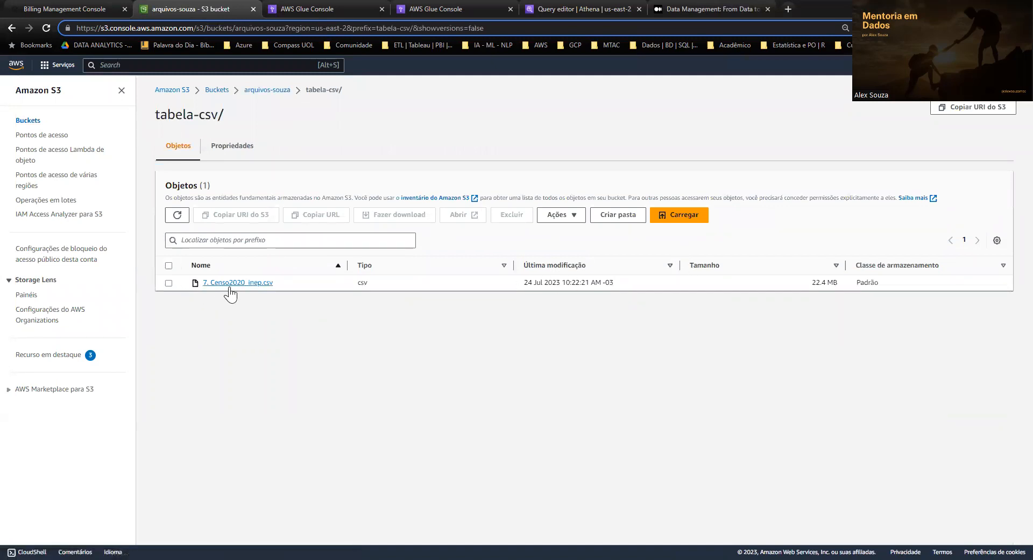
left_click(234, 287)
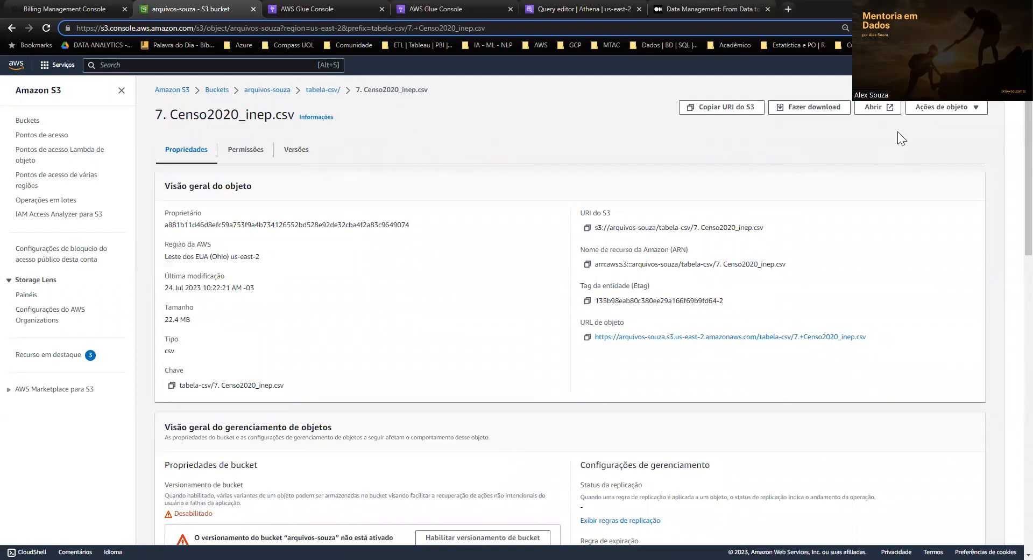
left_click(946, 108)
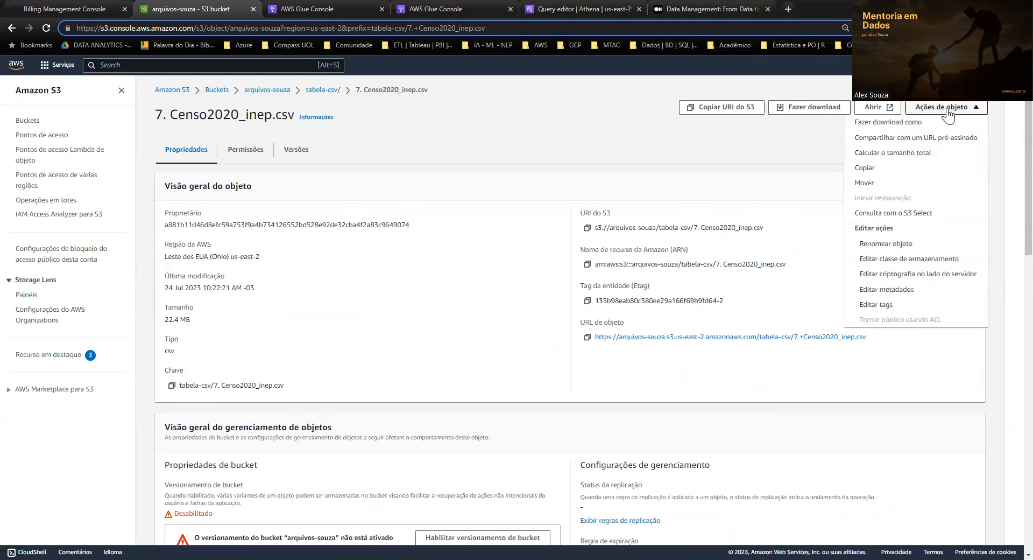
left_click(897, 213)
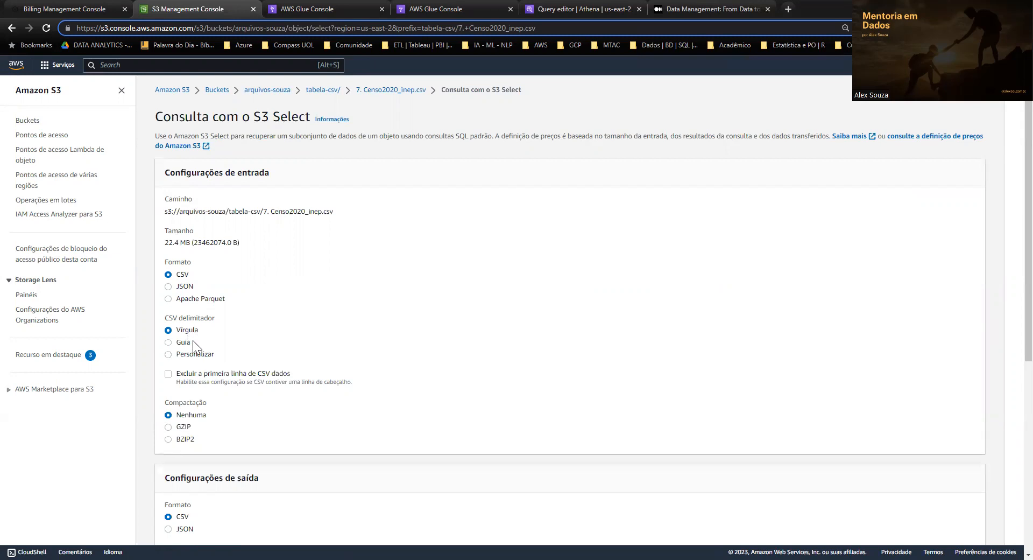
scroll(194, 342, "down", 3)
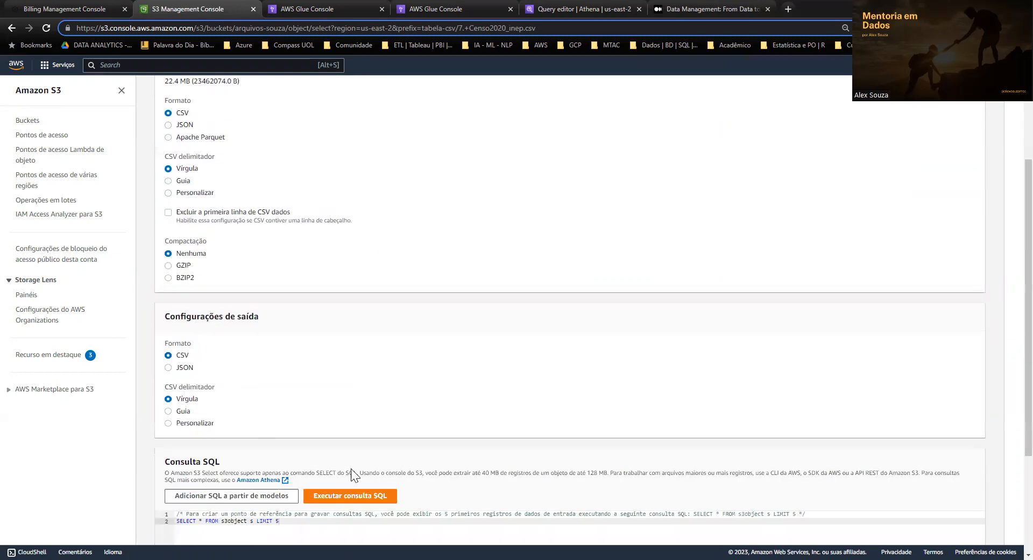
left_click(356, 498)
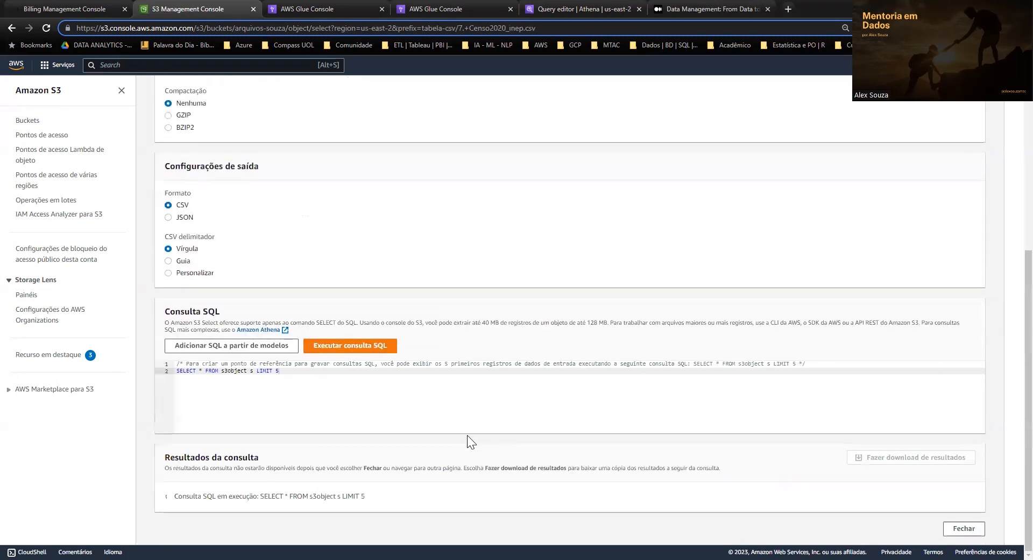
scroll(426, 355, "down", 3)
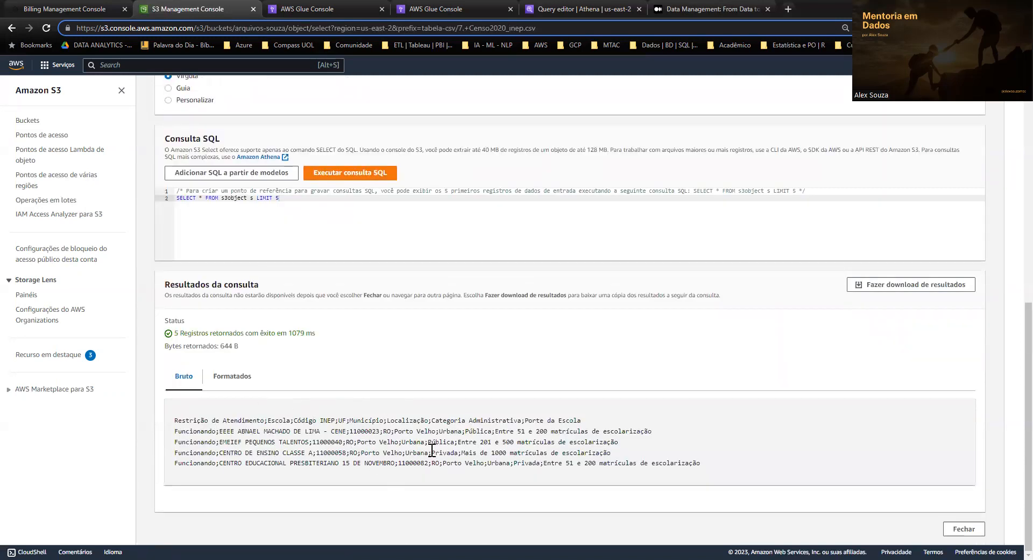
Set the query's record limit to 10 and run it again on the CSV file.
left_click_drag(280, 200, 276, 199)
type("10")
left_click(358, 175)
scroll(380, 357, "down", 5)
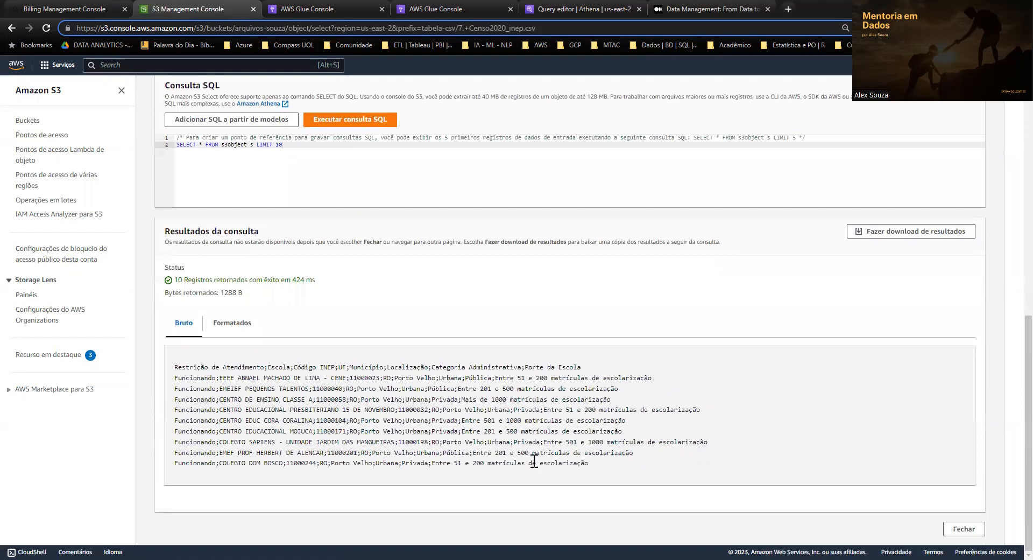
Open userdata1.parquet from the tabela-parquet folder of arquivos-souza for querying with S3 Select.
scroll(377, 377, "up", 10)
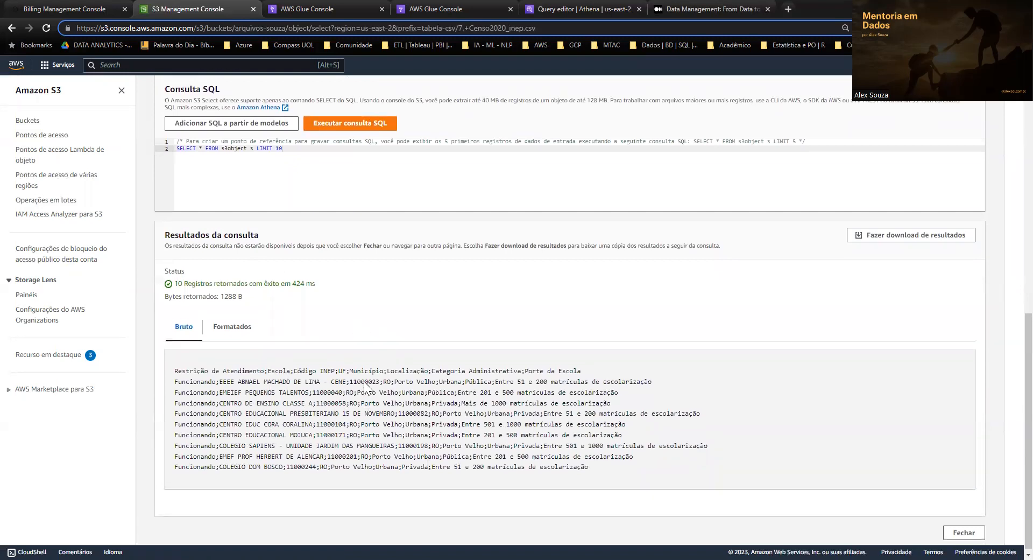
left_click(380, 92)
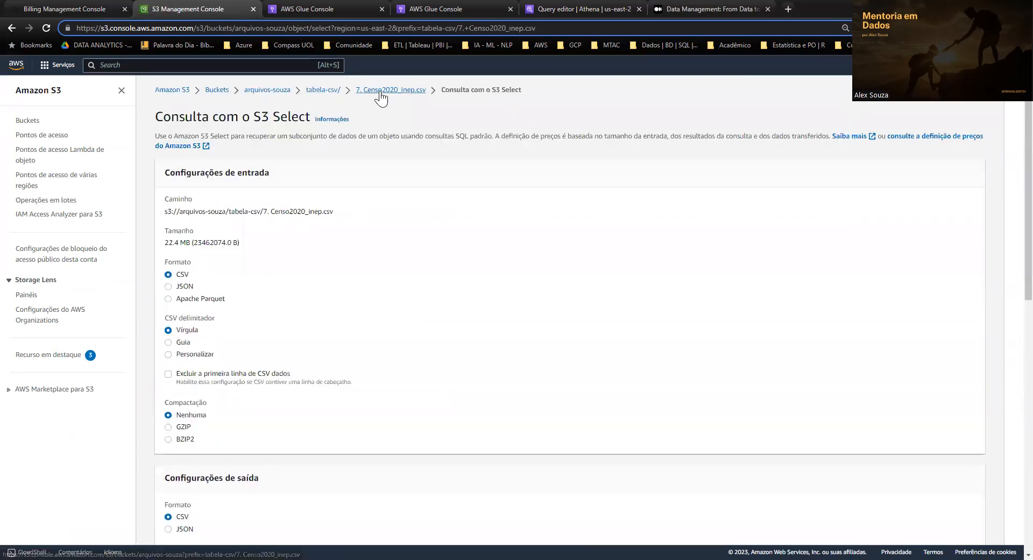
left_click(321, 95)
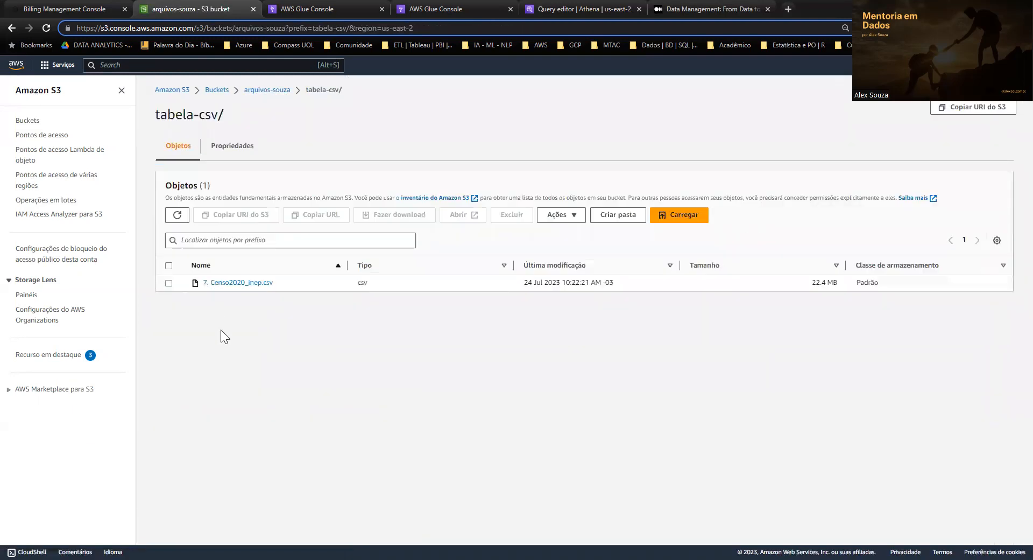
left_click(267, 90)
left_click(219, 303)
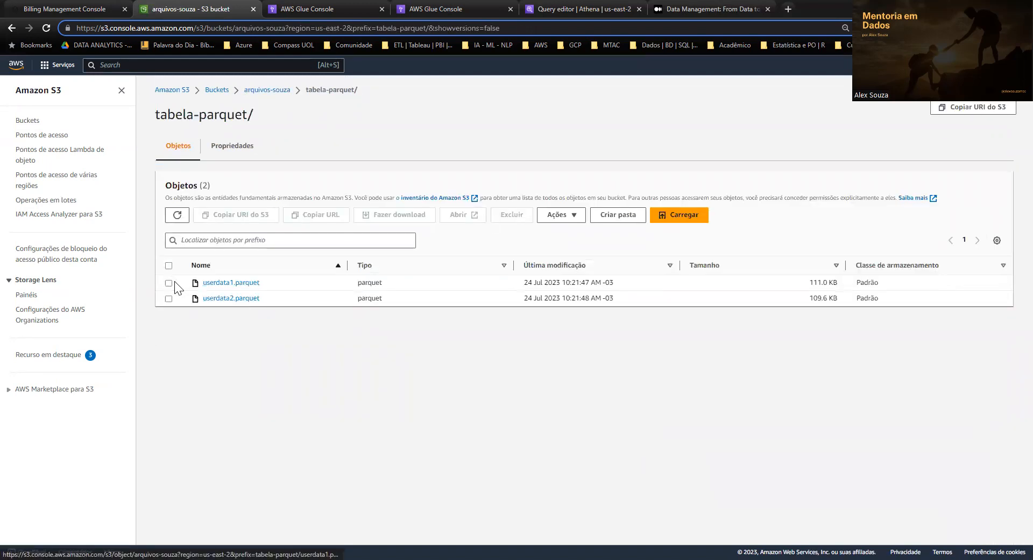
left_click(212, 283)
left_click(943, 107)
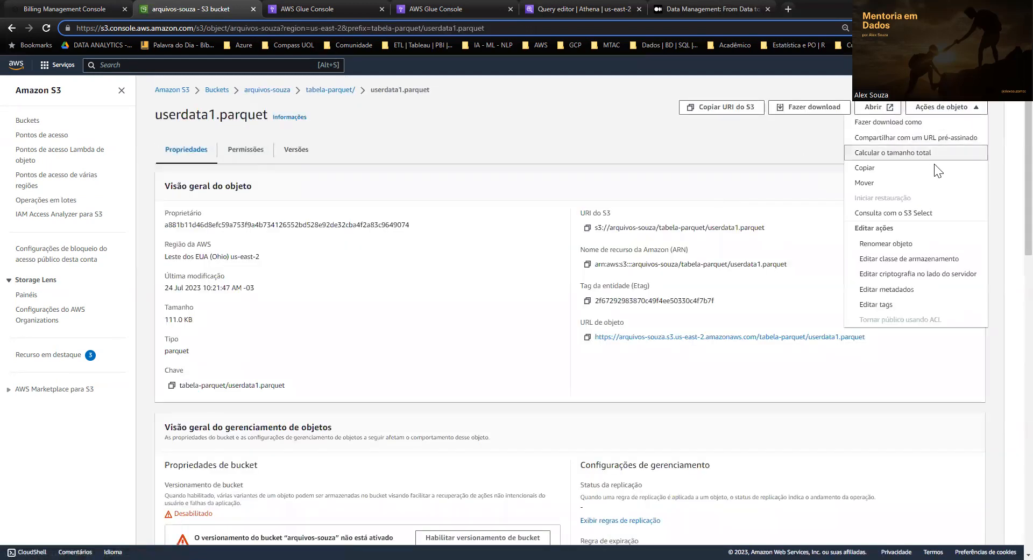
left_click(918, 212)
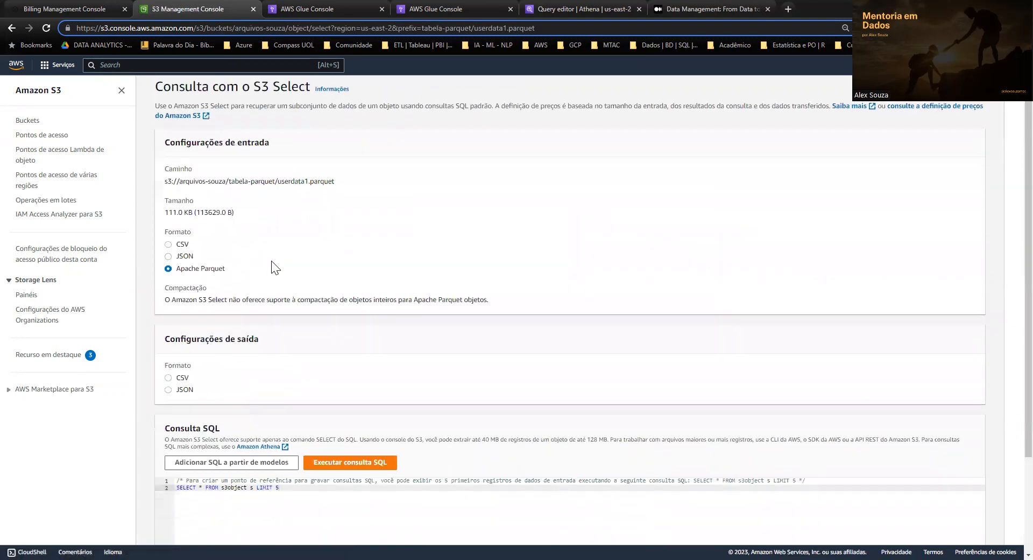
Set the output format to CSV and run the S3 Select query on userdata1.parquet with a limit of 5.
scroll(226, 237, "down", 2)
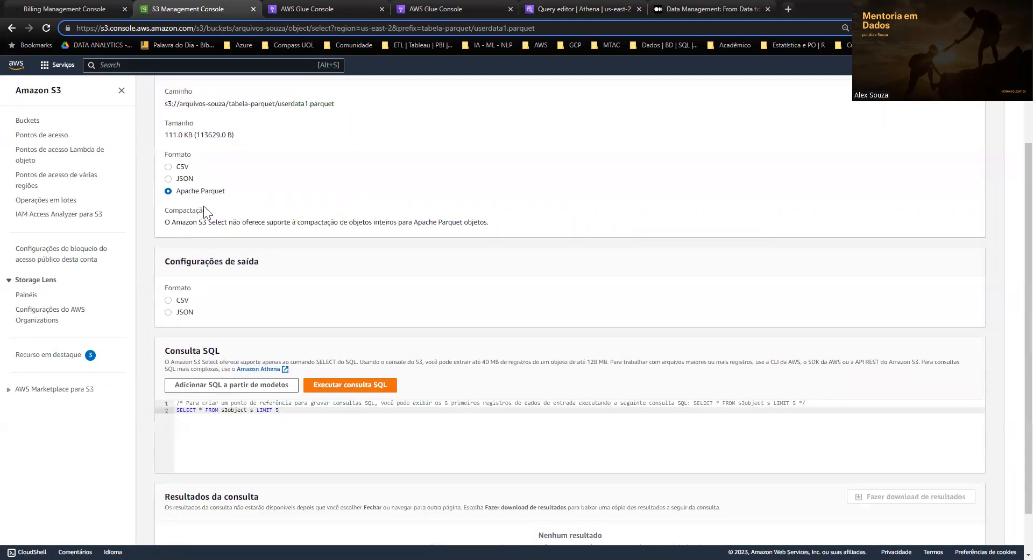
scroll(213, 293, "down", 1)
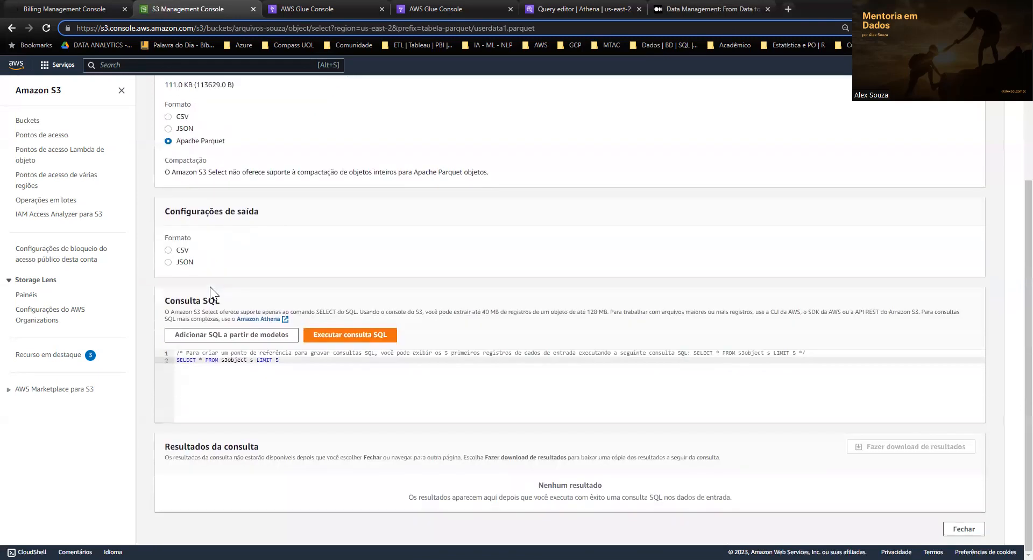
left_click(168, 250)
left_click(371, 391)
scroll(425, 344, "down", 1)
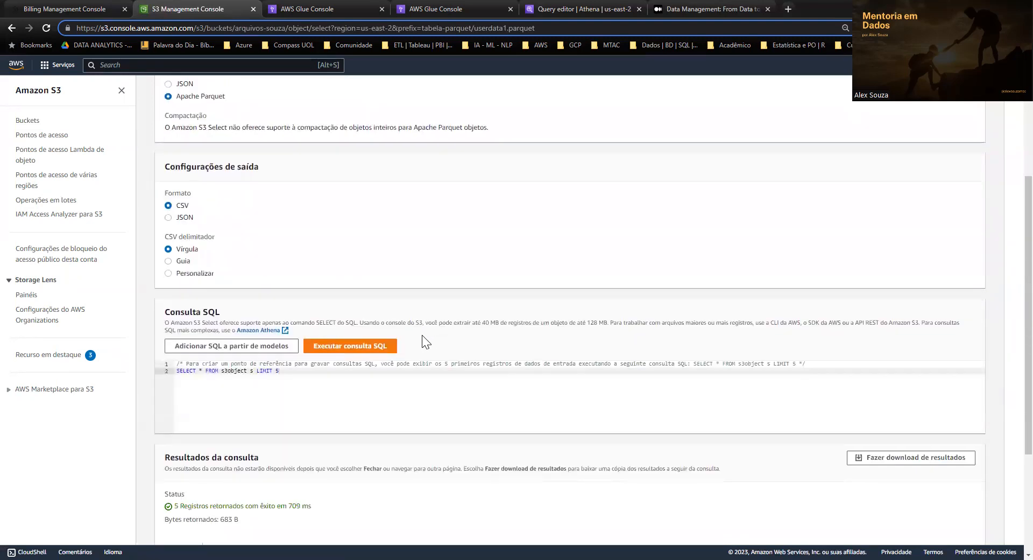
scroll(422, 336, "down", 3)
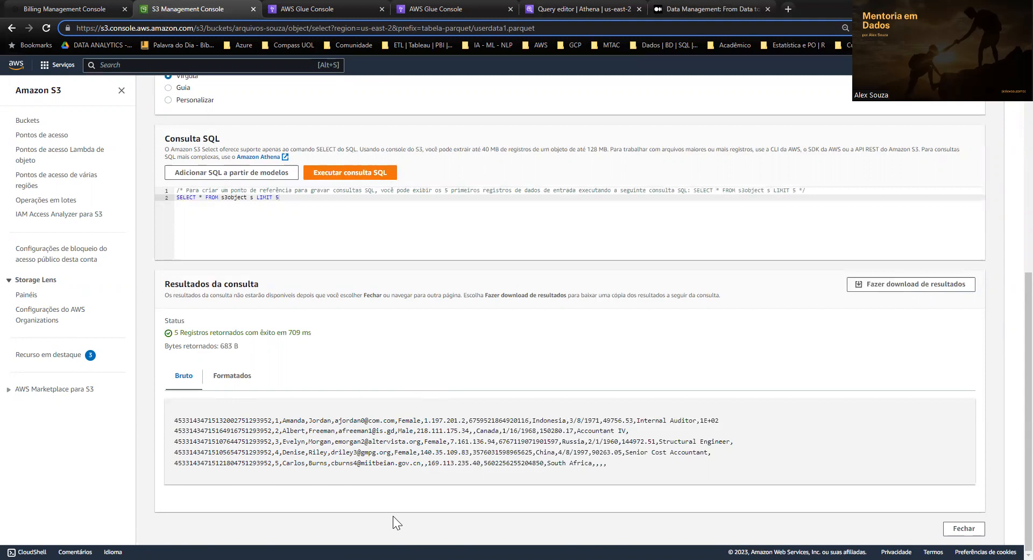
Set the output format to JSON, rerun the query on userdata1.parquet and examine the returned records.
scroll(245, 258, "up", 2)
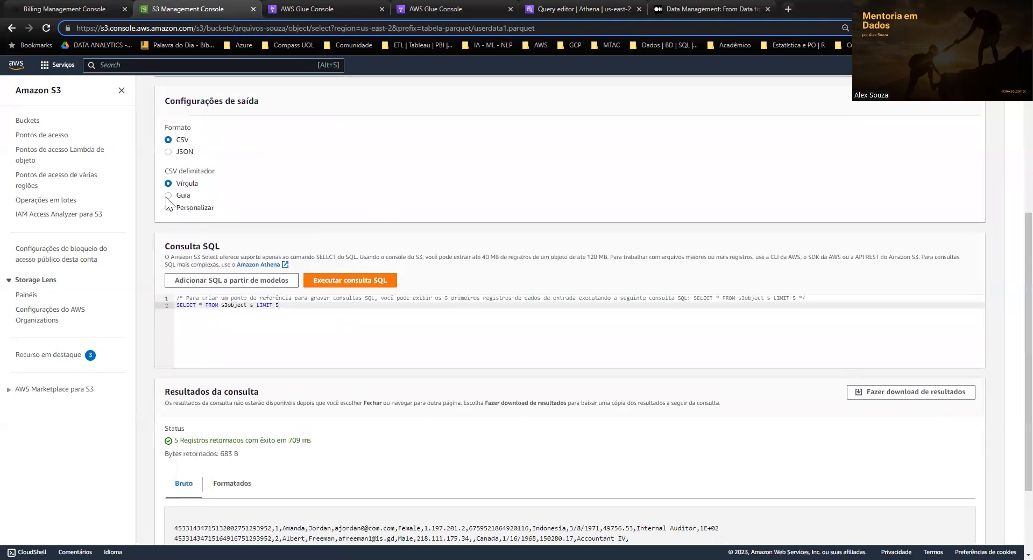
left_click(168, 151)
left_click(366, 222)
scroll(369, 191, "up", 2)
scroll(459, 356, "down", 3)
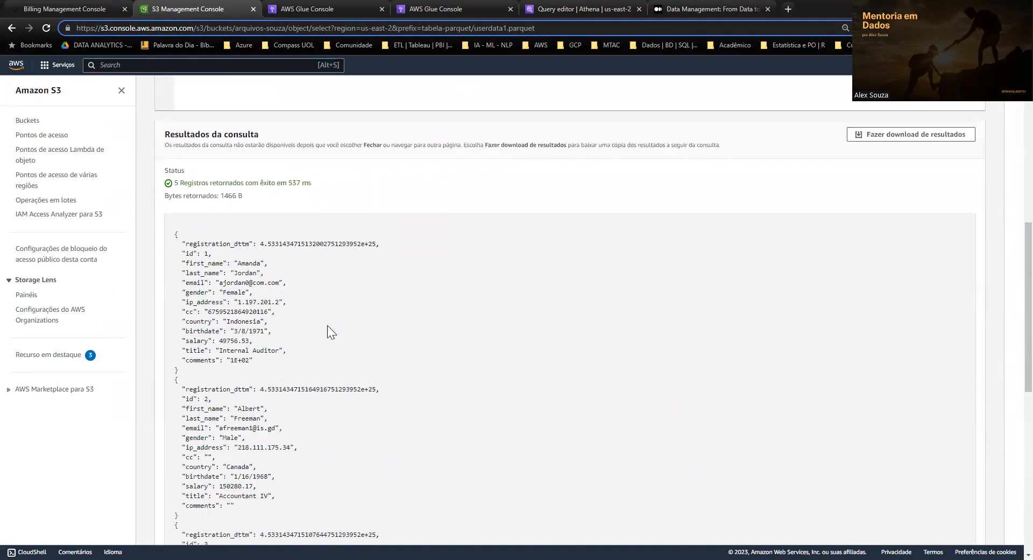
scroll(311, 269, "down", 5)
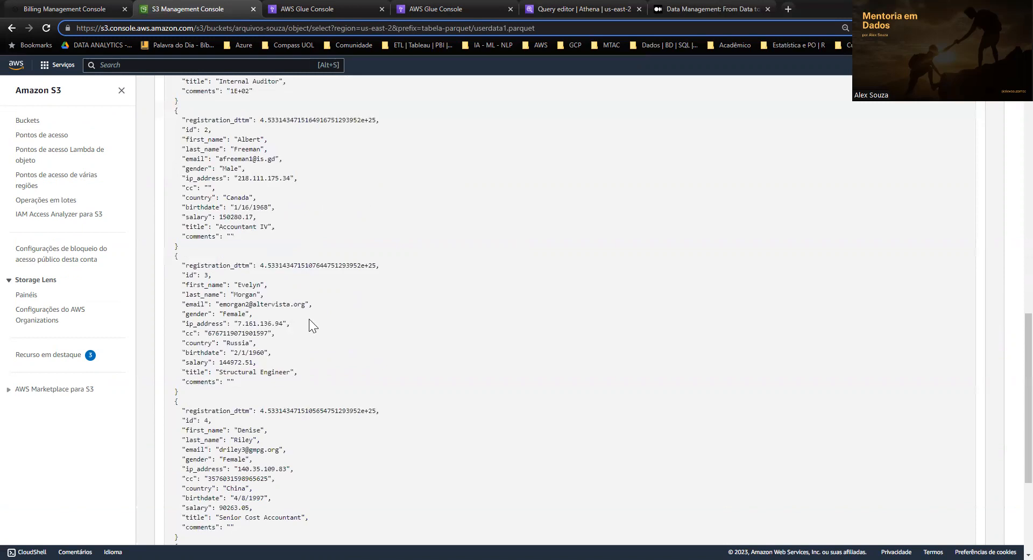
scroll(310, 321, "up", 15)
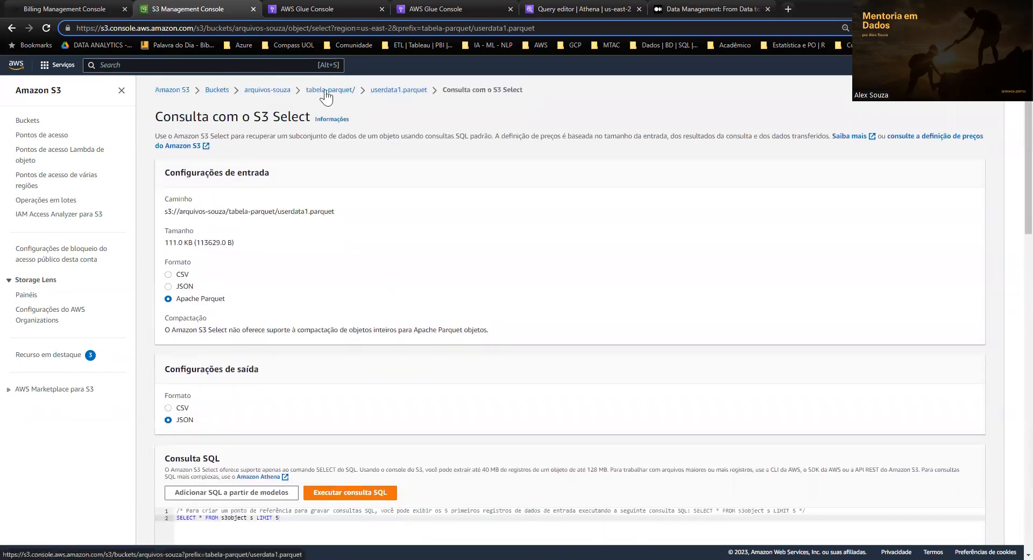
Check the contents of the tabela-csv and tabela-parquet folders in arquivos-souza, and switch to the AWS Glue Crawlers page.
left_click(280, 91)
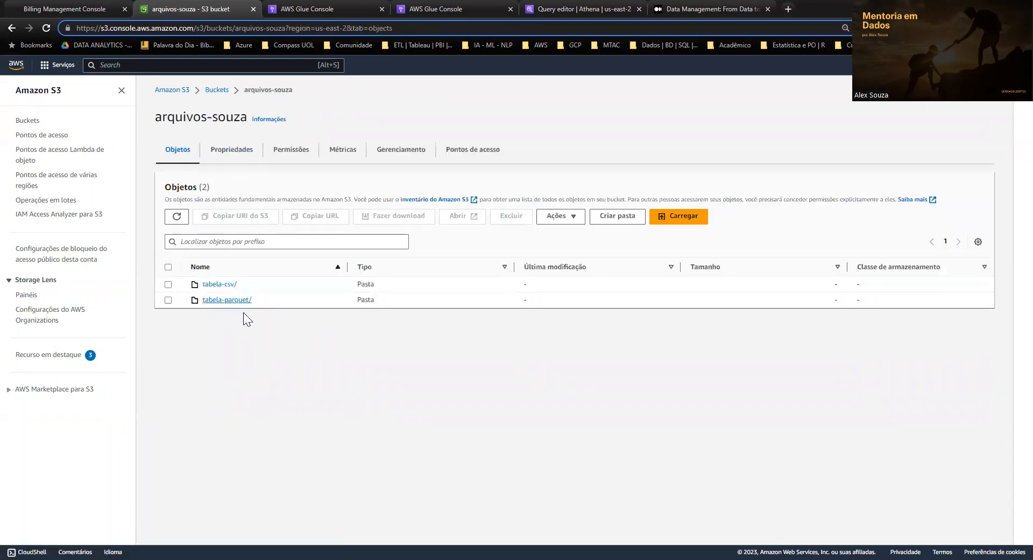
left_click(225, 285)
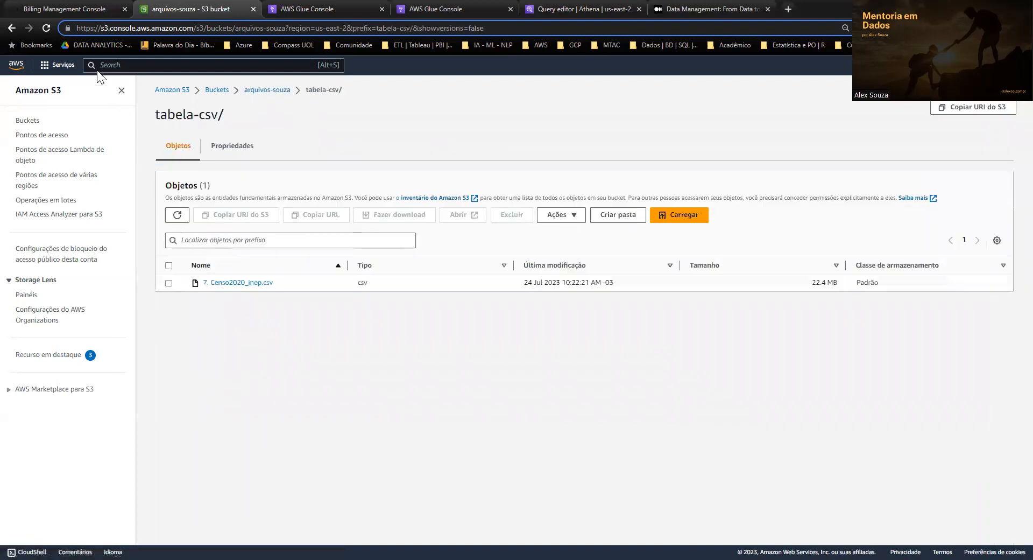
left_click(280, 90)
left_click(227, 299)
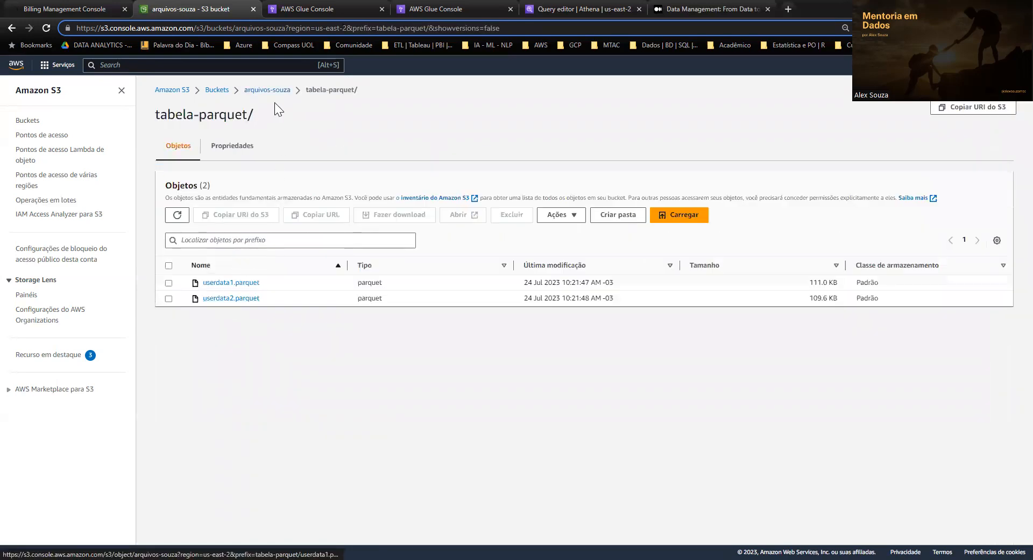
left_click(276, 91)
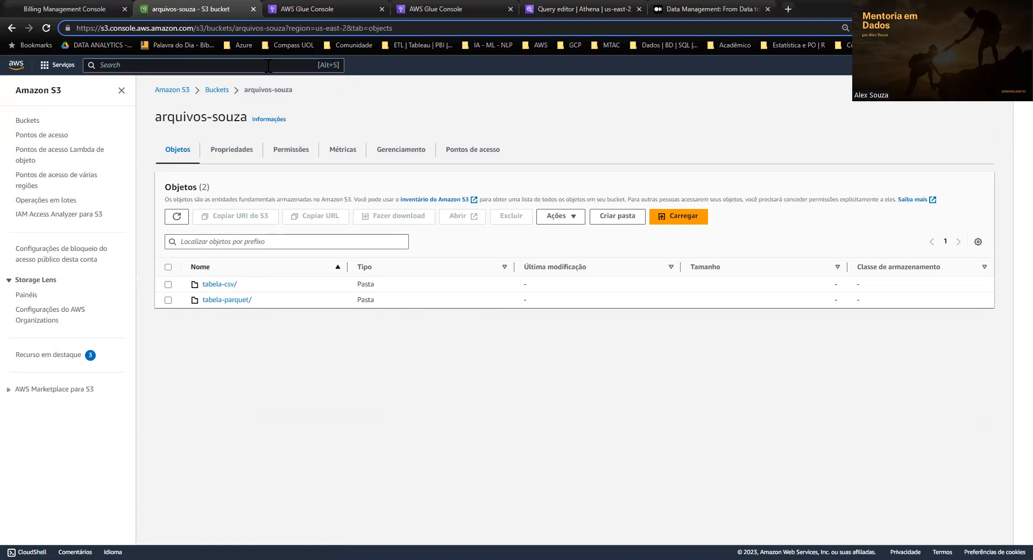
left_click(295, 9)
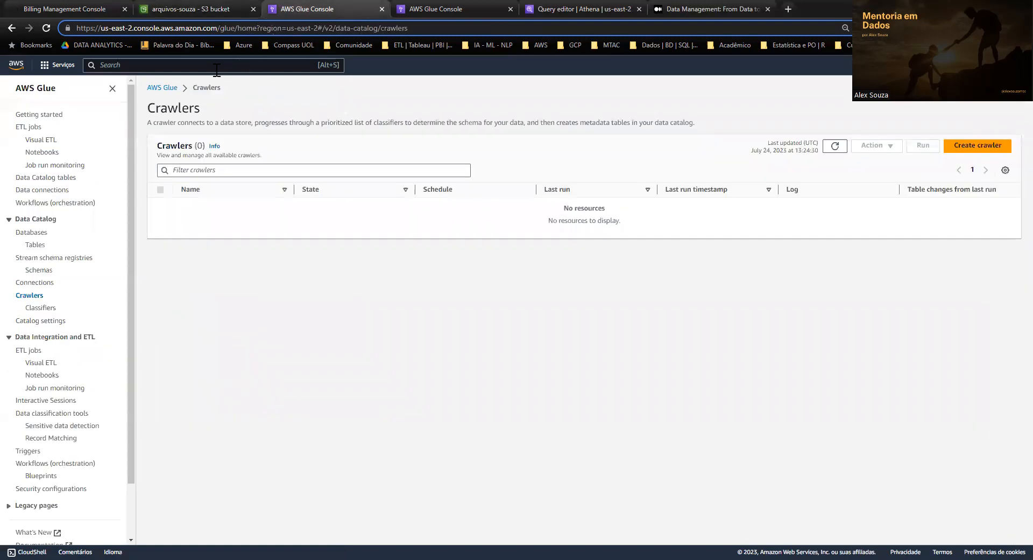
Go back to the AWS console home, search for glue, open AWS Glue and return to its Crawlers page.
left_click(27, 64)
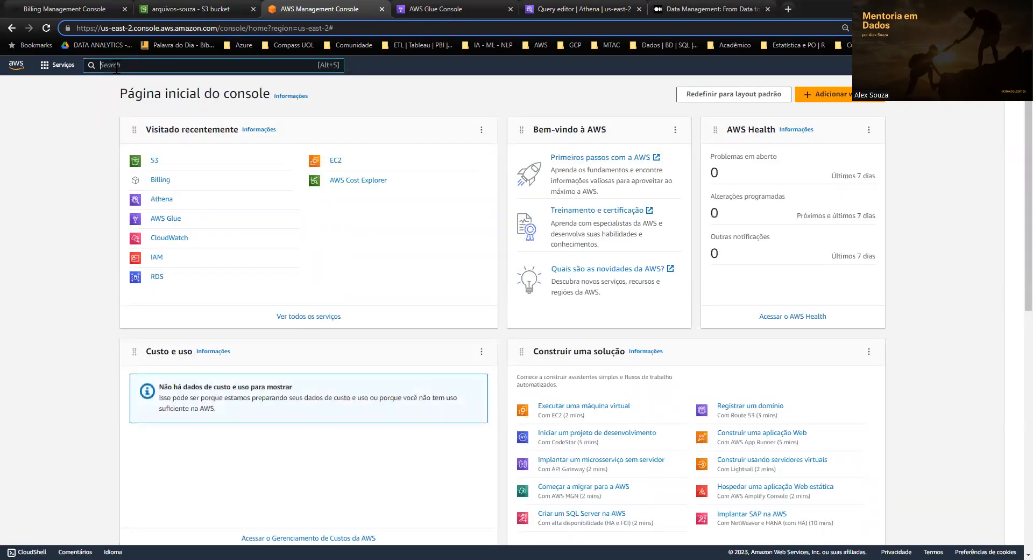
type("glue")
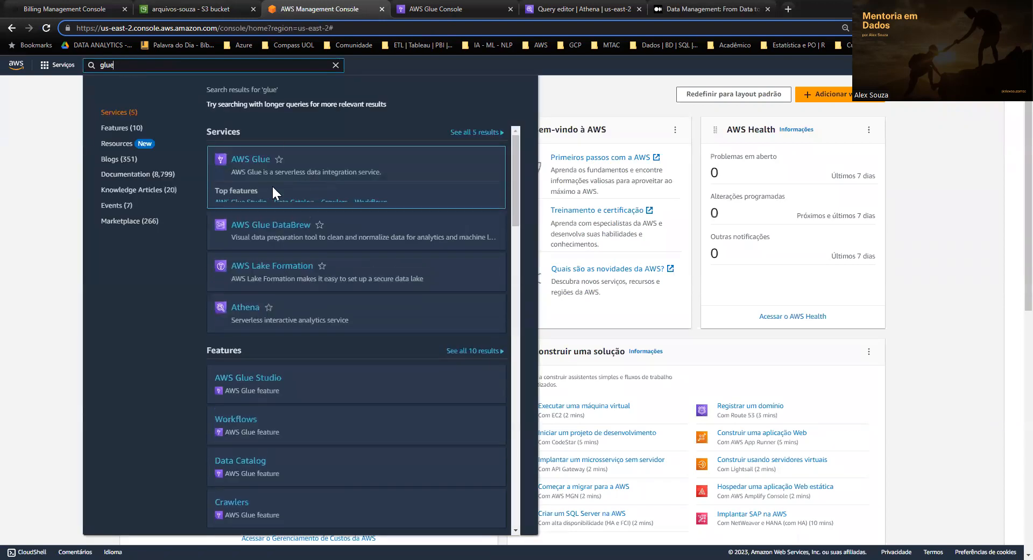
left_click(237, 164)
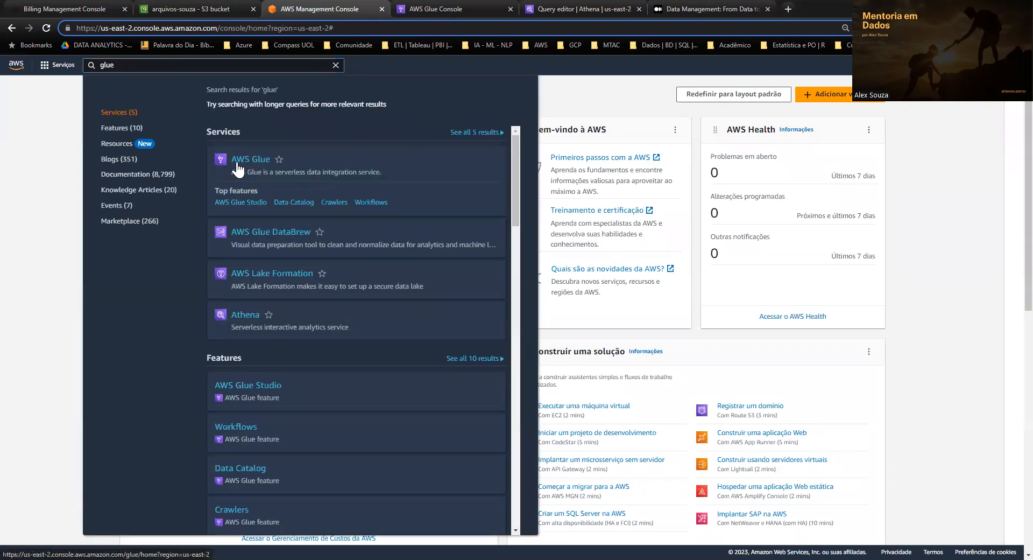
left_click(237, 164)
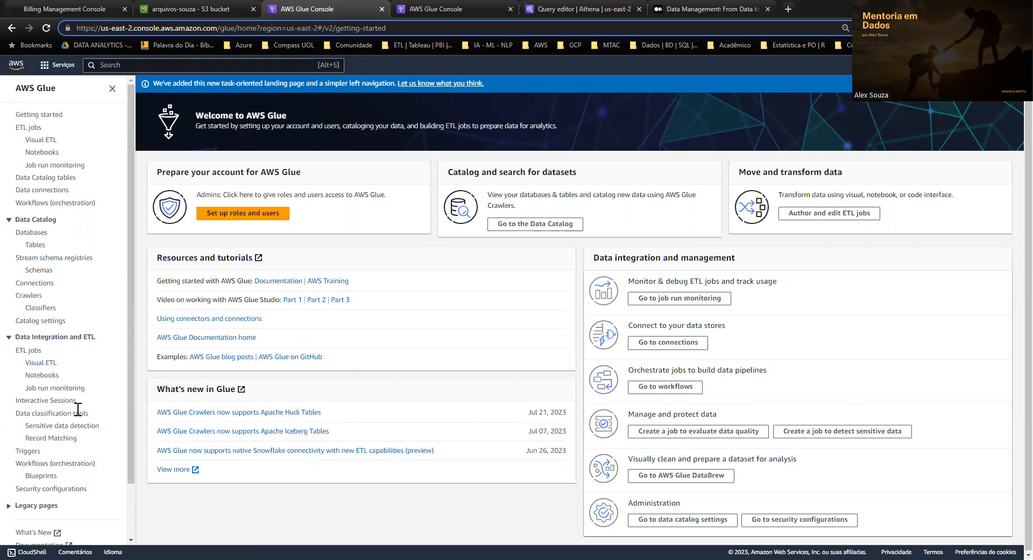
scroll(78, 409, "down", 1)
scroll(87, 355, "up", 1)
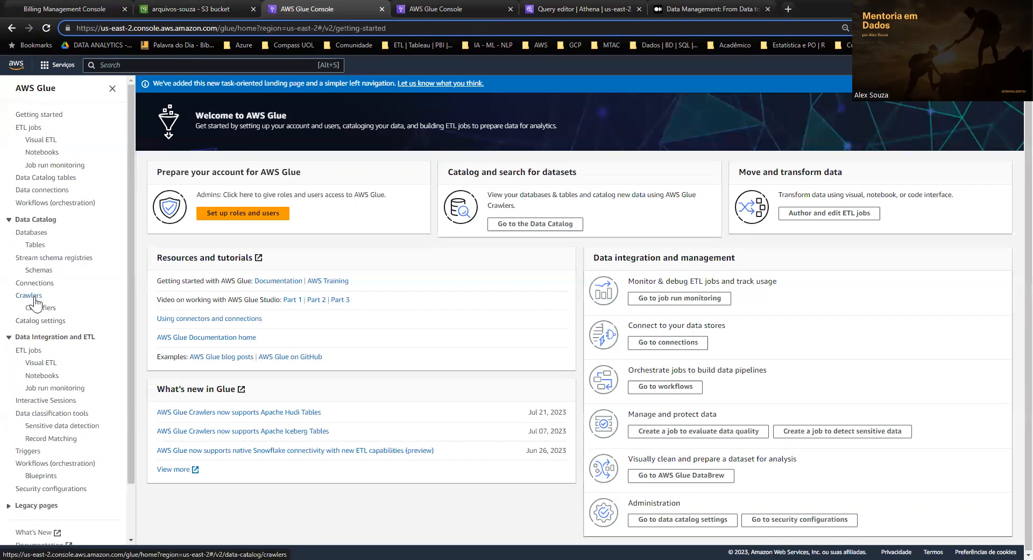
left_click(31, 295)
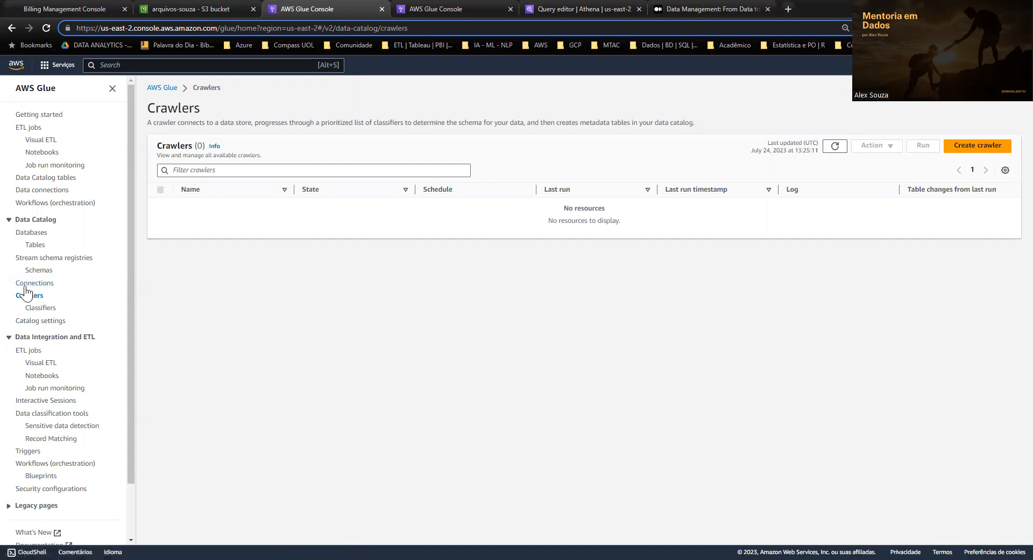
Check the Data Catalog tables and databases in AWS Glue, and open the default database.
left_click(35, 245)
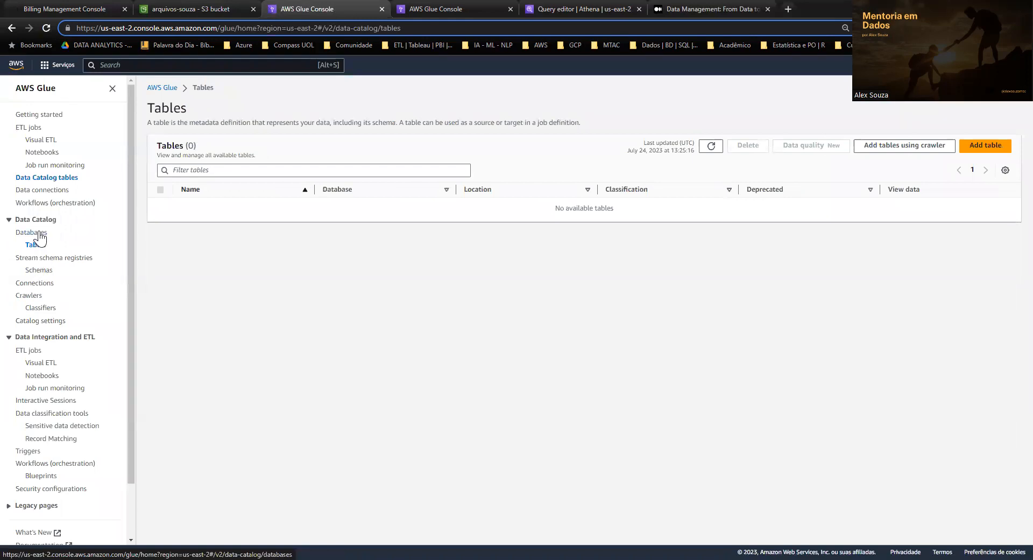
left_click(32, 233)
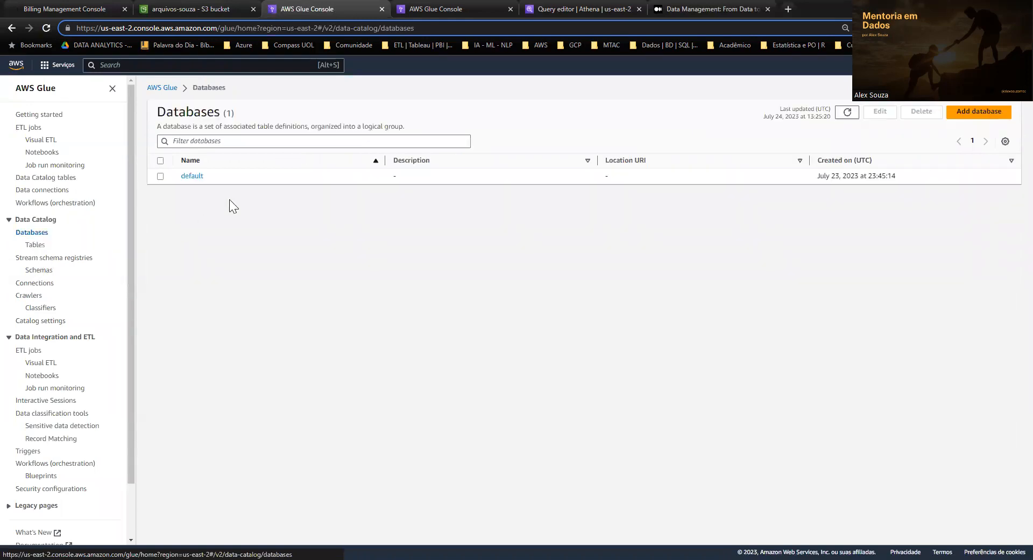
left_click(195, 177)
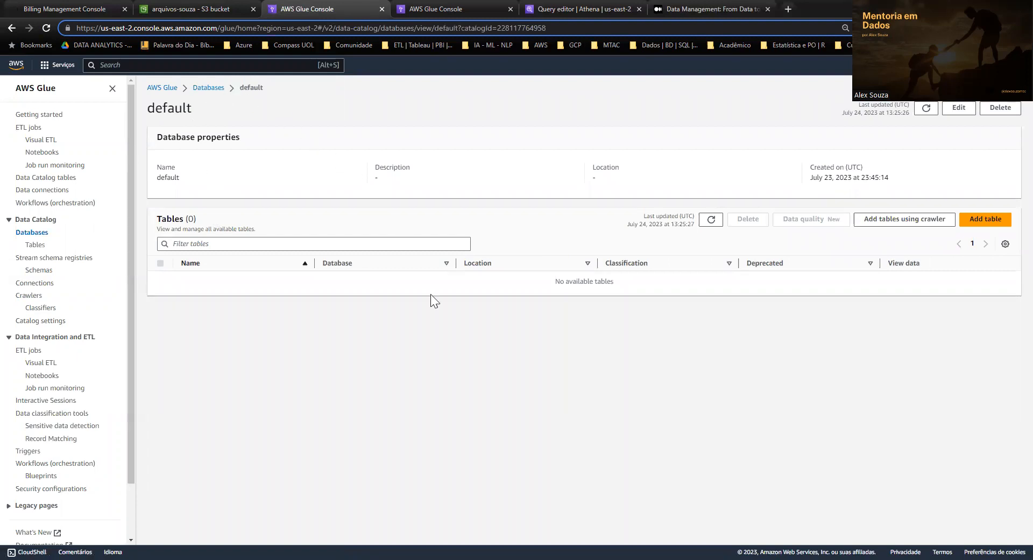
Start adding tables to the default database with a crawler, and name the crawler cw_tabelacsv without a description.
left_click(912, 219)
left_click(326, 172)
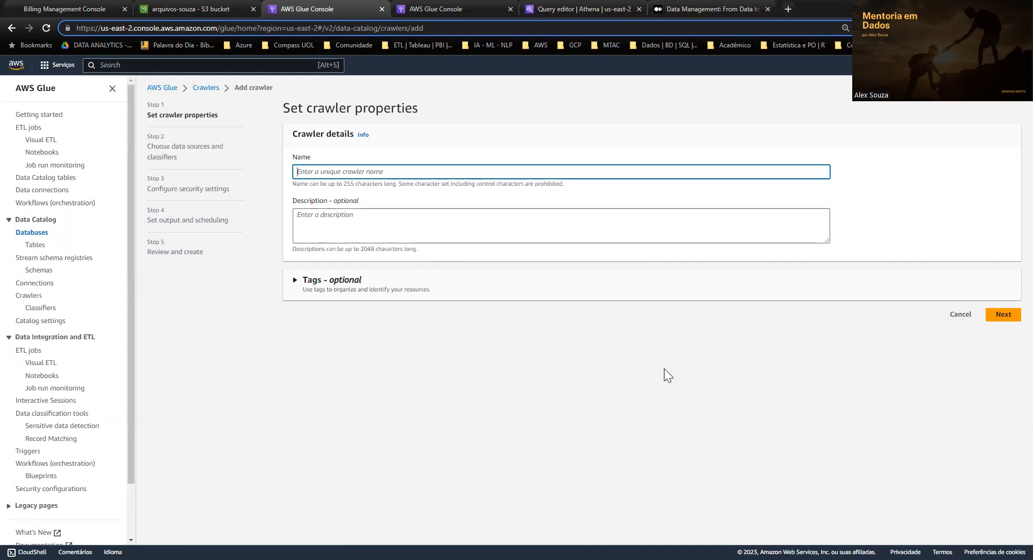
type("c")
type("w")
type("_c")
type("tabela")
type("csv")
left_click(350, 241)
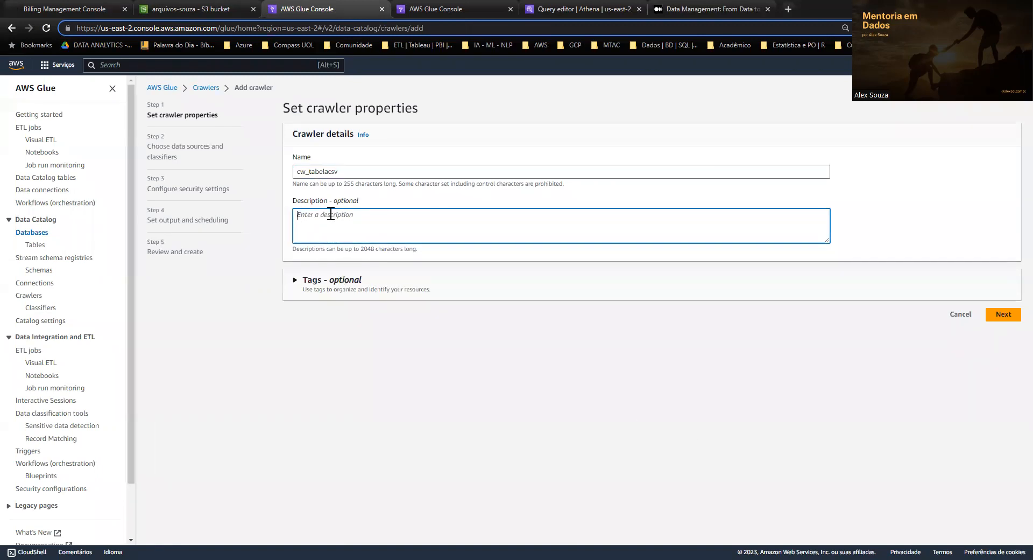
left_click(1011, 319)
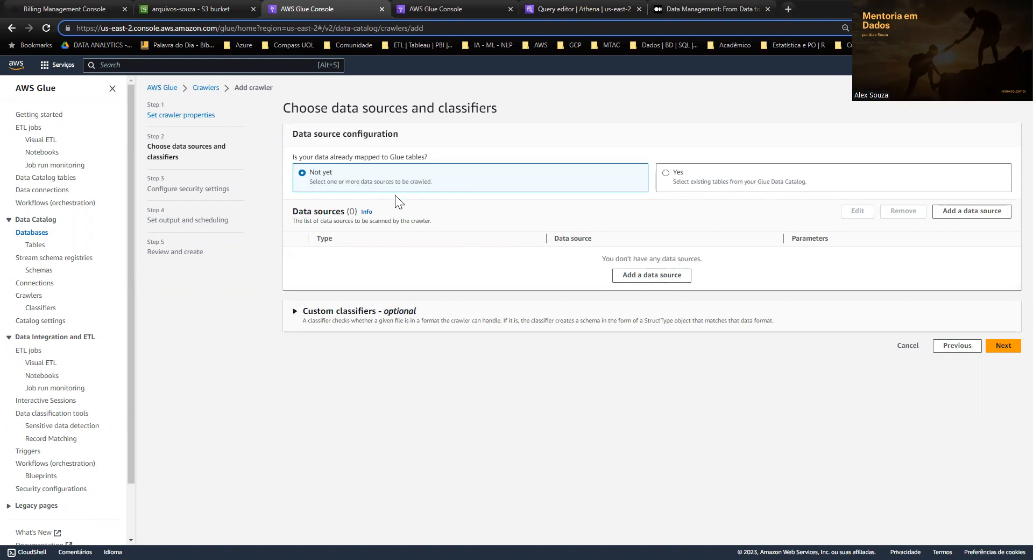
Examine the data source types a crawler can use, without adding a data source.
left_click(658, 277)
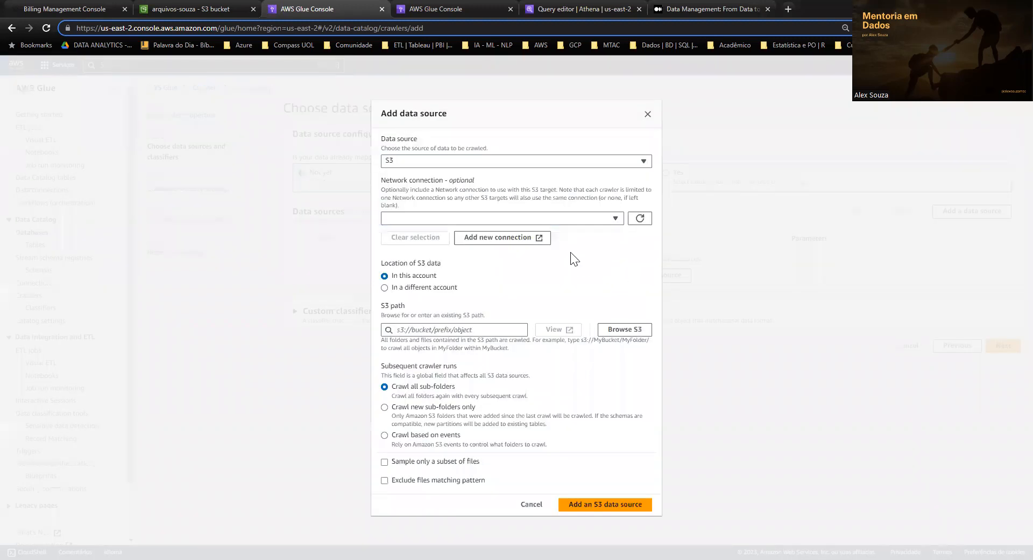
left_click(648, 114)
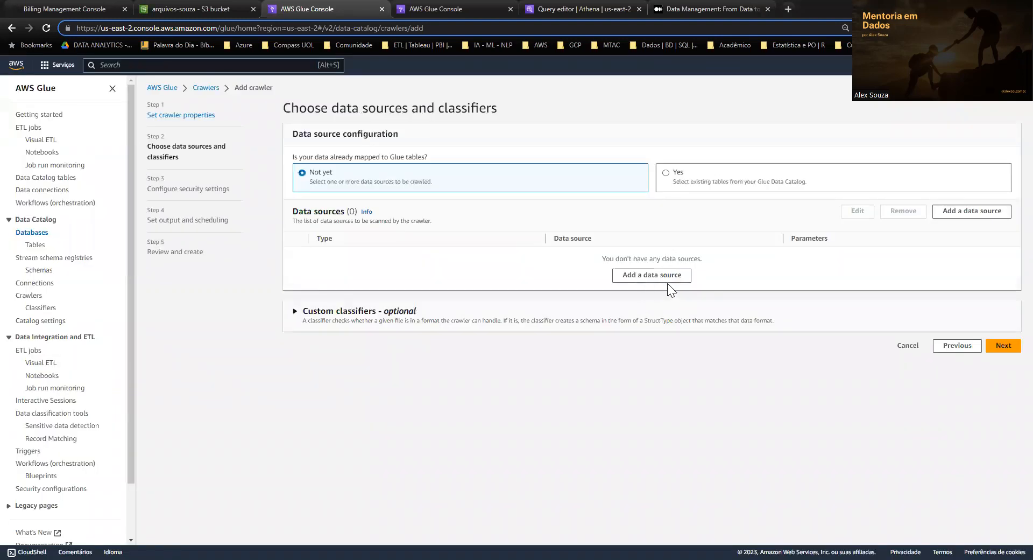
left_click(652, 275)
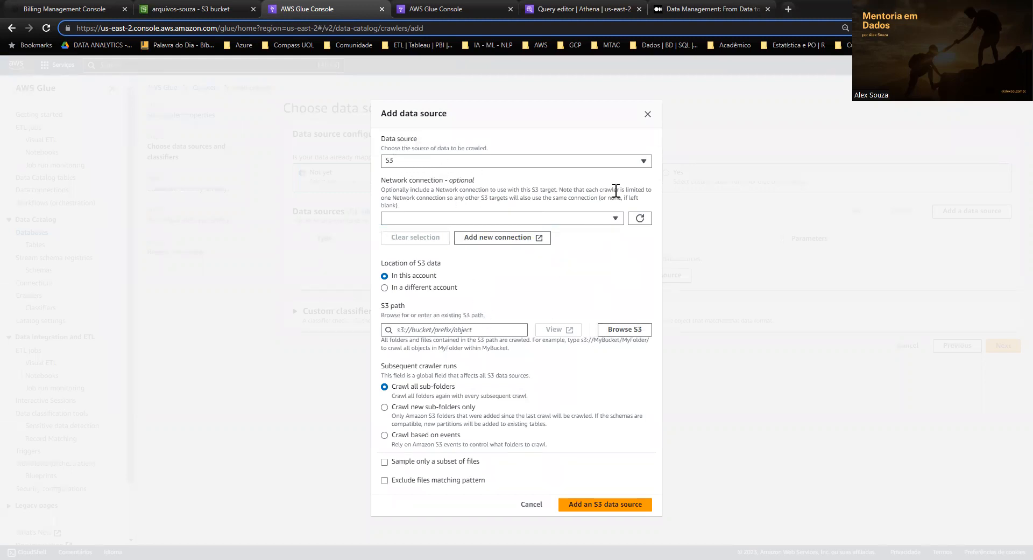
left_click(643, 161)
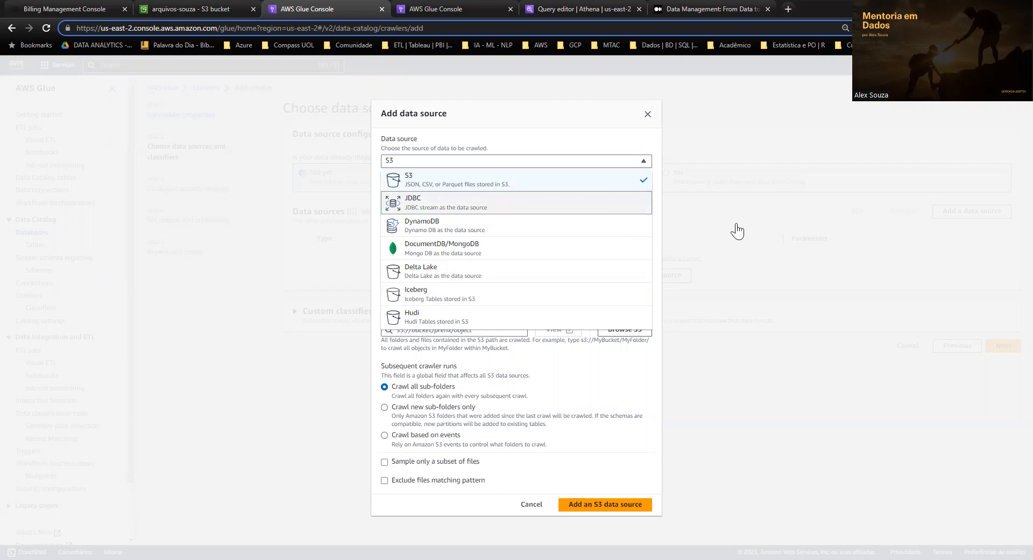
left_click(763, 235)
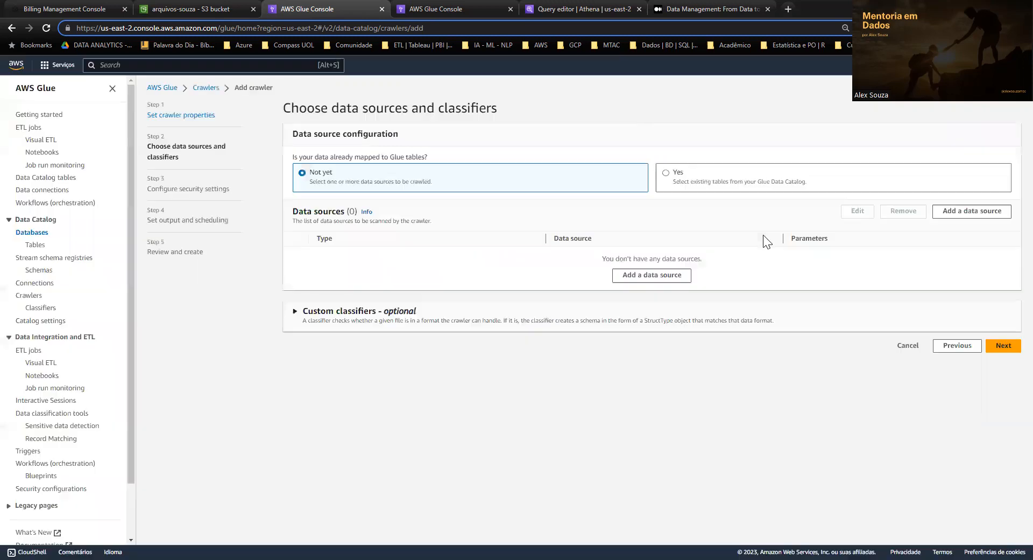
Add the tabela-csv folder of bucket arquivos-souza as the crawler's S3 data source, with all sub-folders crawled, and continue to security settings.
left_click(637, 276)
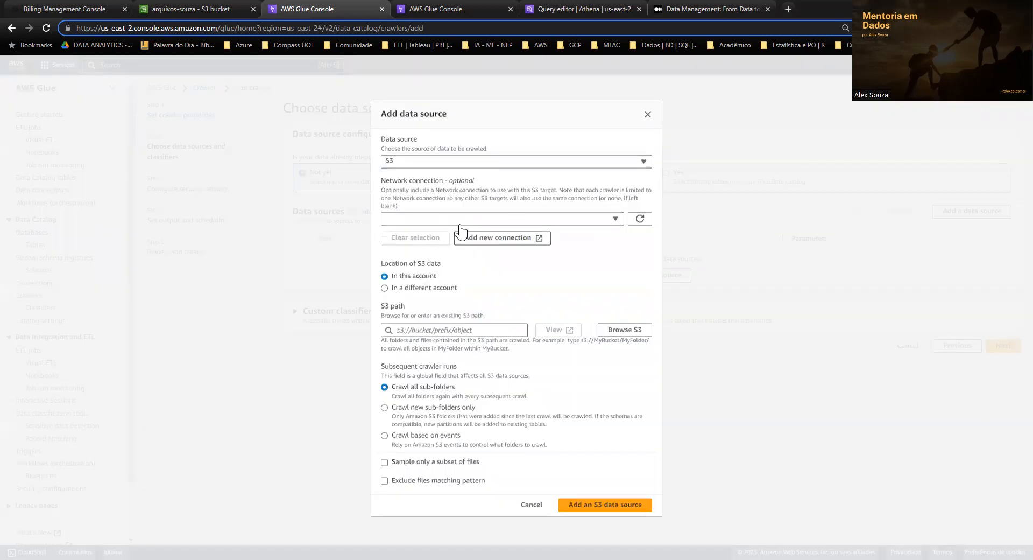
left_click(624, 336)
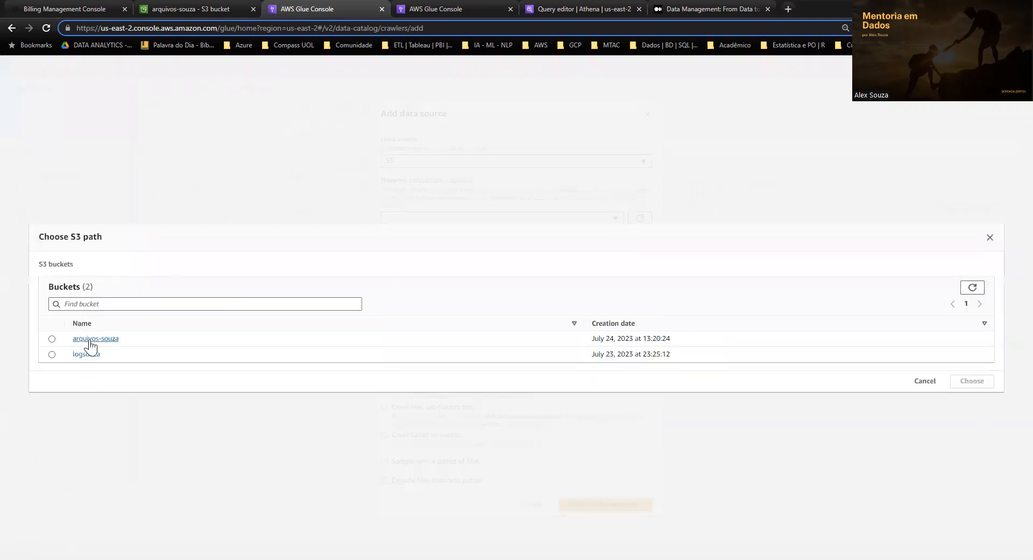
left_click(86, 340)
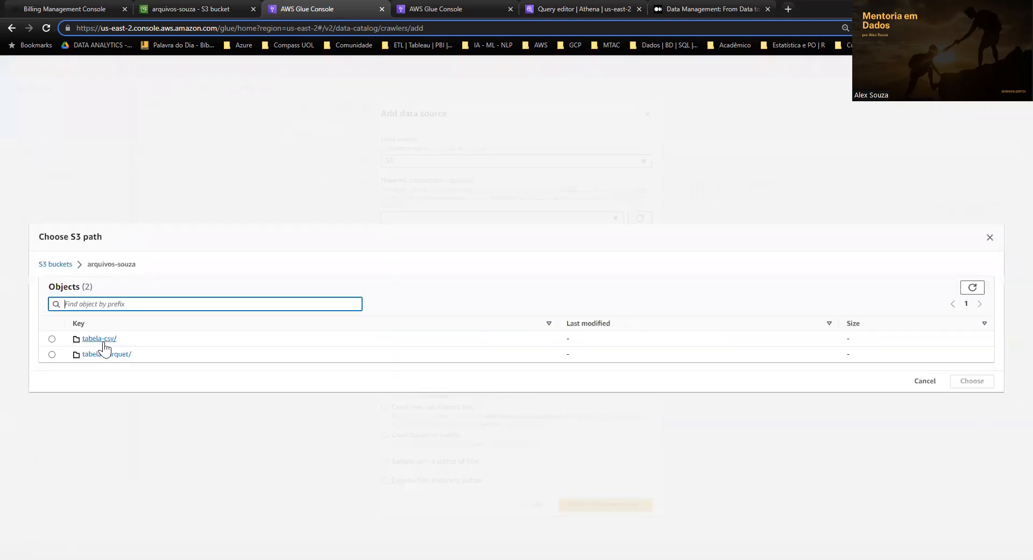
left_click(99, 339)
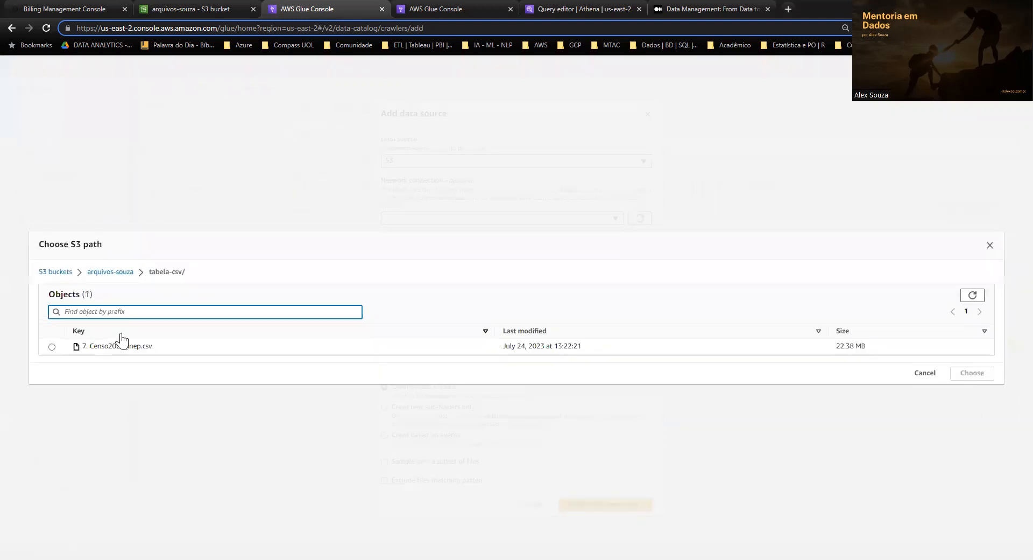
left_click(111, 272)
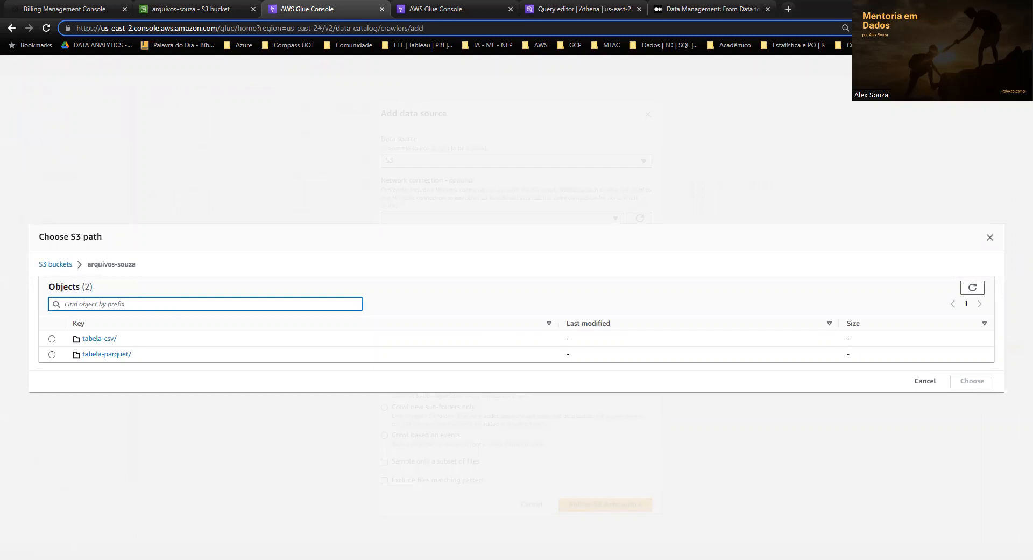
key("alt+Tab")
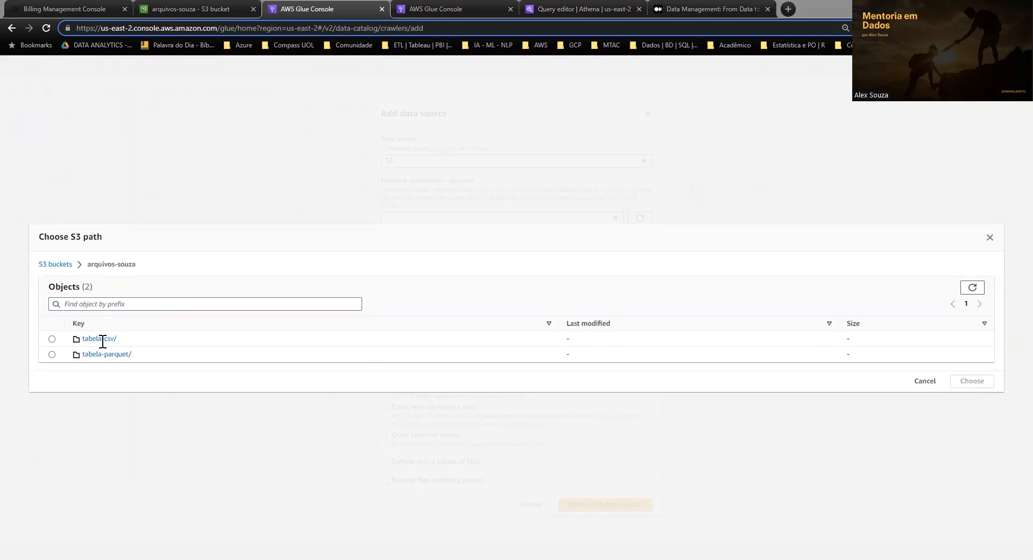
left_click(54, 338)
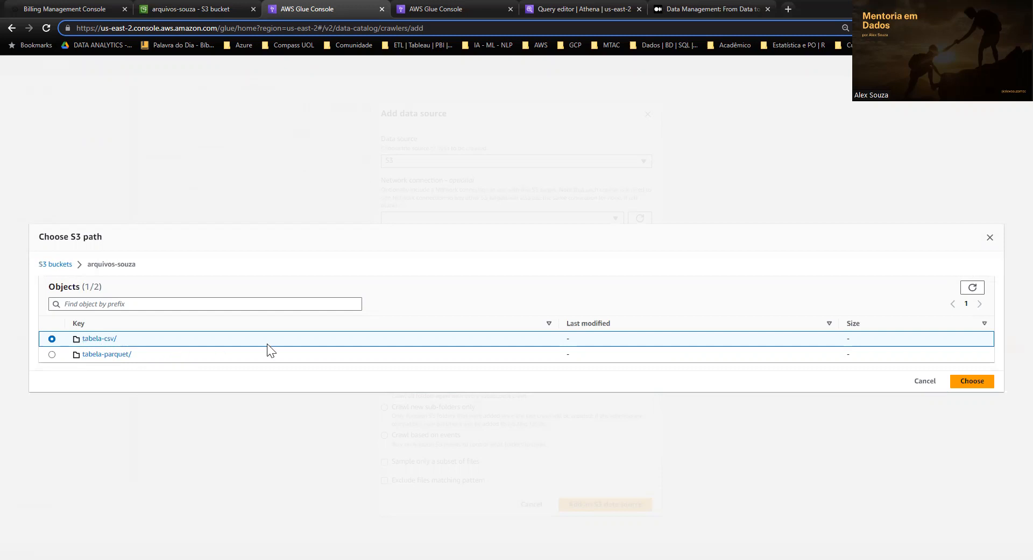
left_click(969, 383)
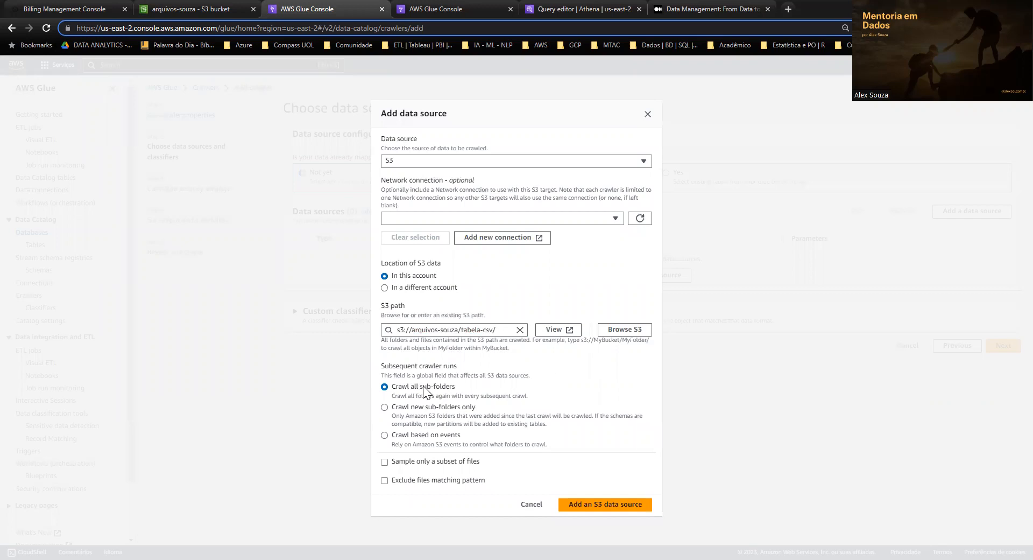
left_click(593, 506)
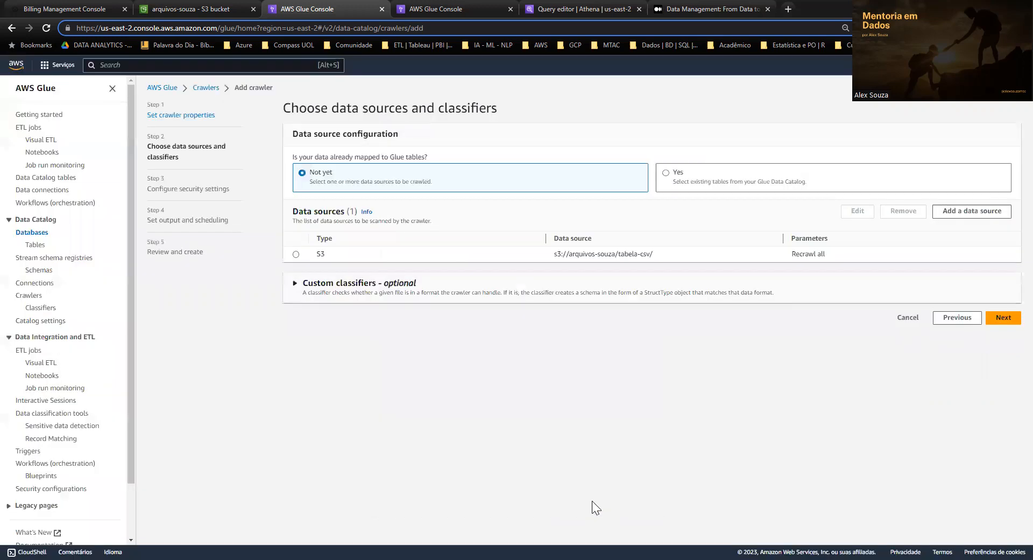
left_click(1000, 319)
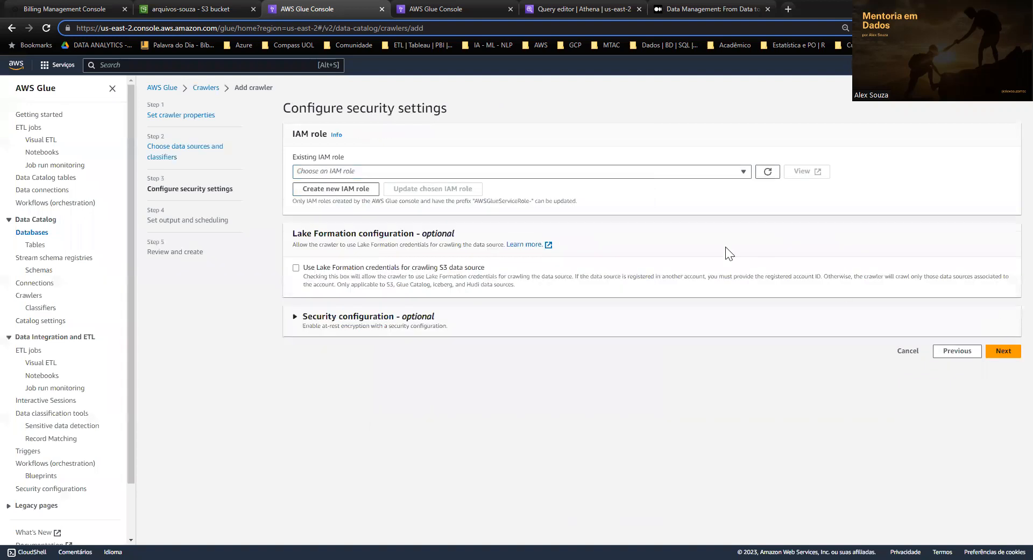
Create the IAM role AWSGlueServiceRole-tabelacsv for the crawler and continue to output and scheduling.
left_click(343, 193)
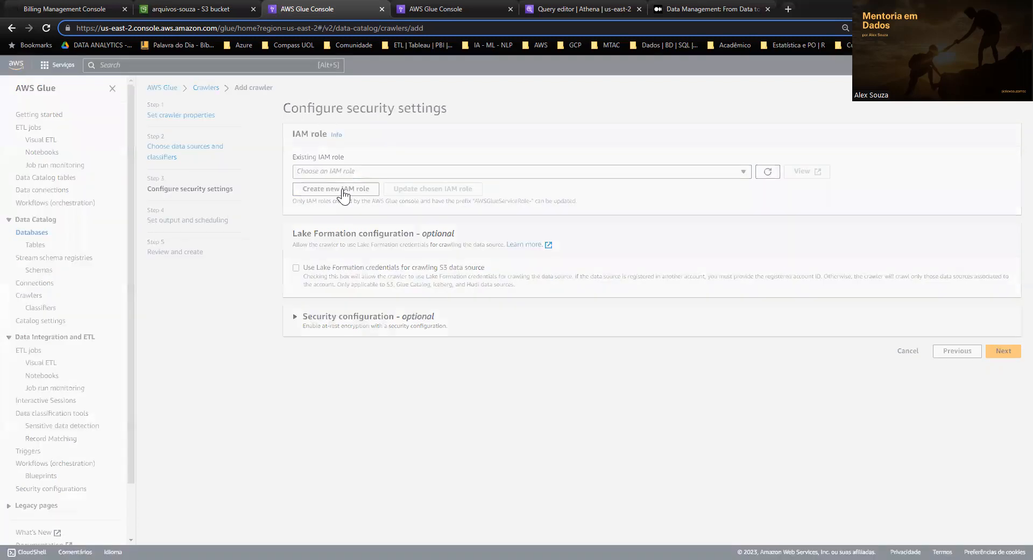
left_click(468, 316)
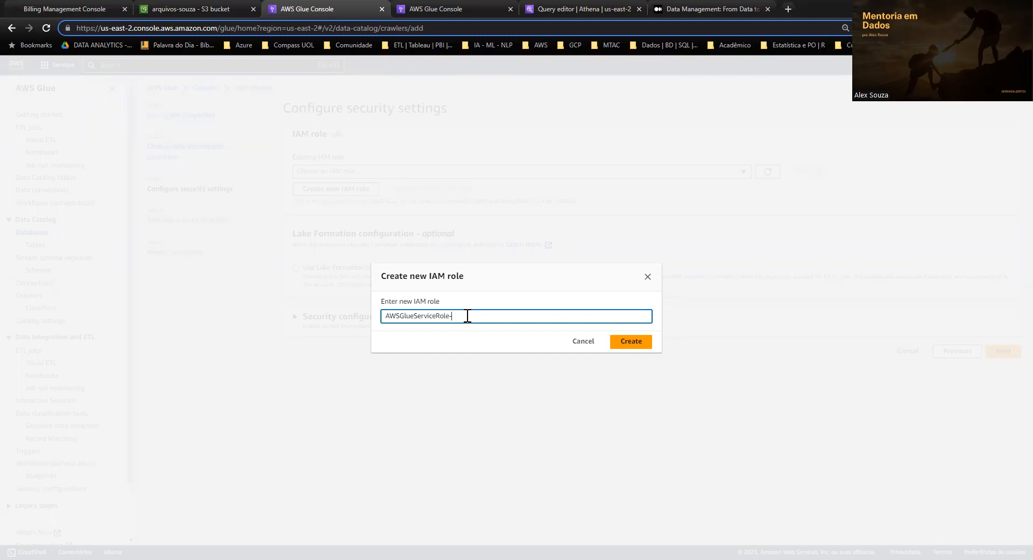
type("tabelacsv")
left_click(628, 342)
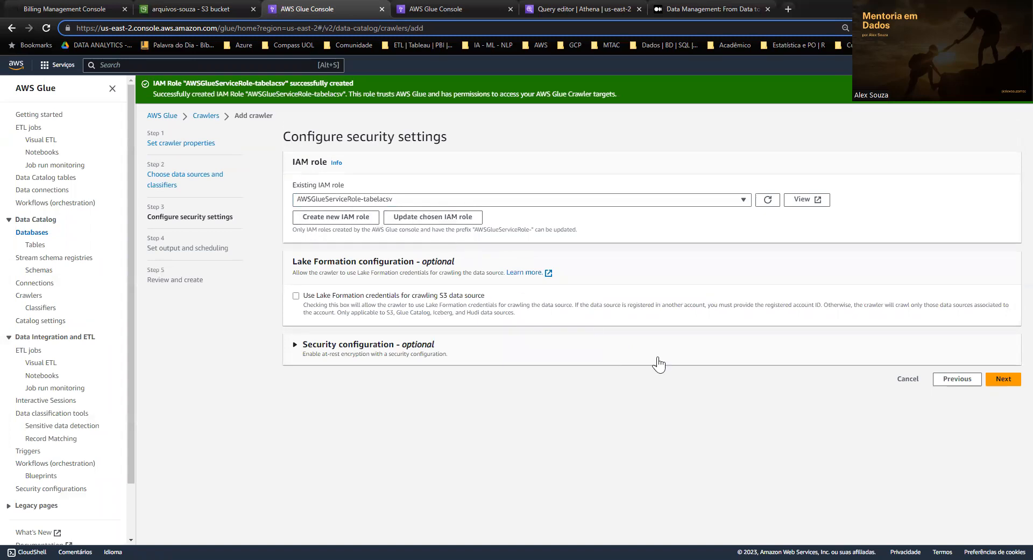
left_click(1003, 379)
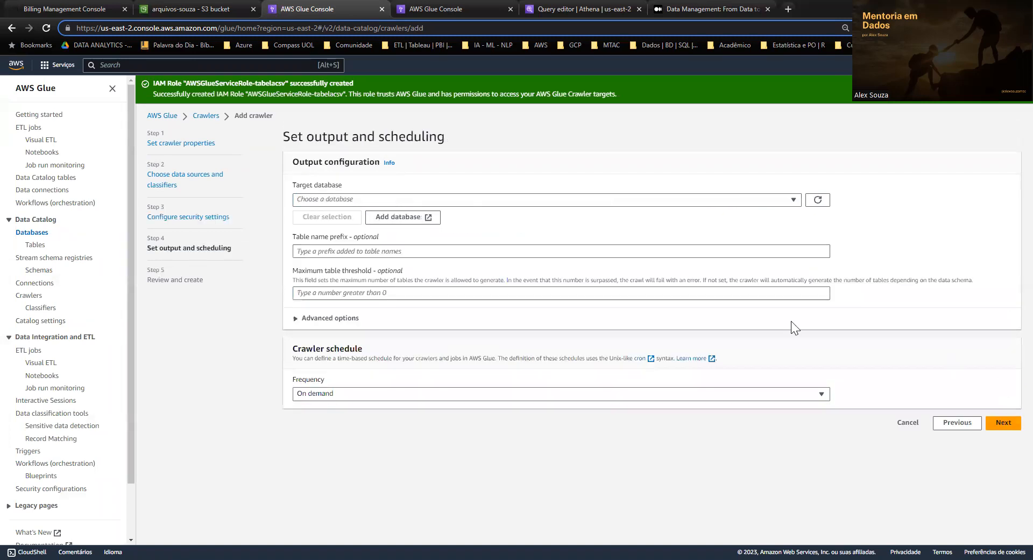
Set default as the target database, keep the On demand schedule, and create the crawler.
left_click(326, 198)
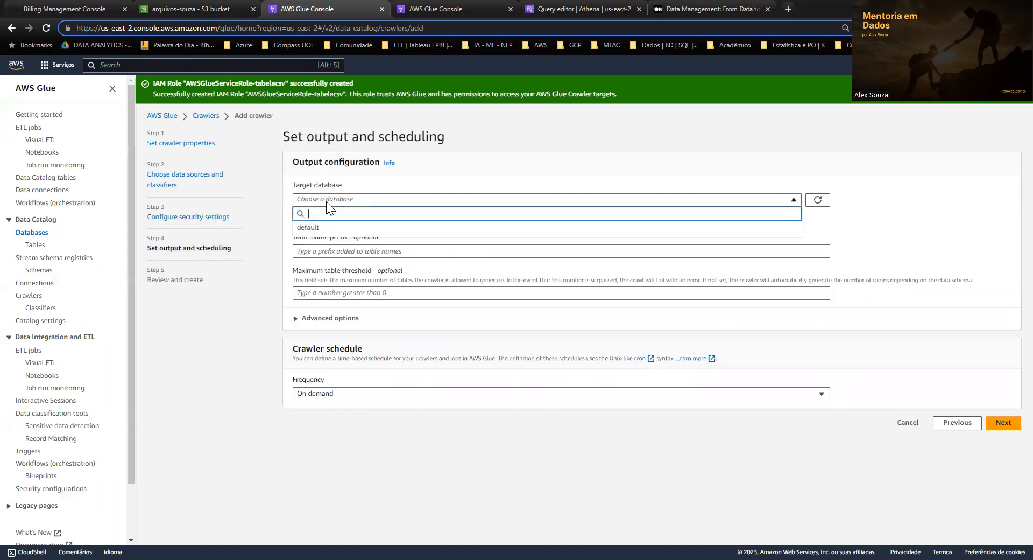
left_click(318, 228)
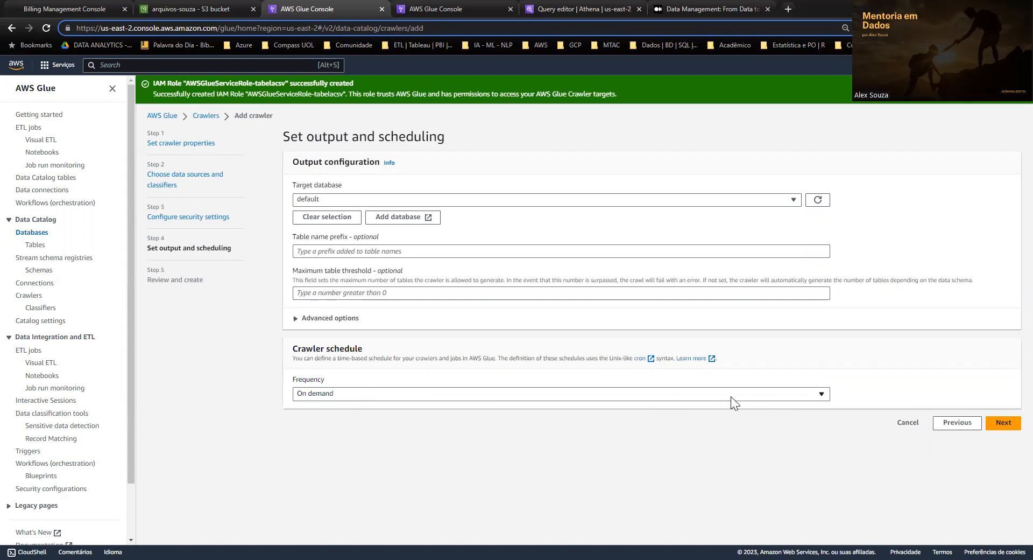
left_click(1003, 423)
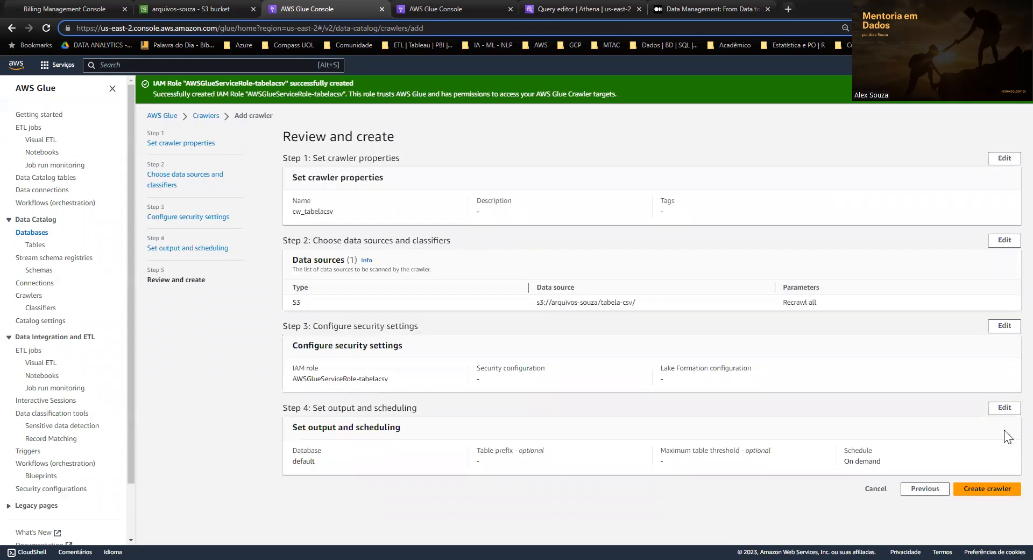
left_click(993, 490)
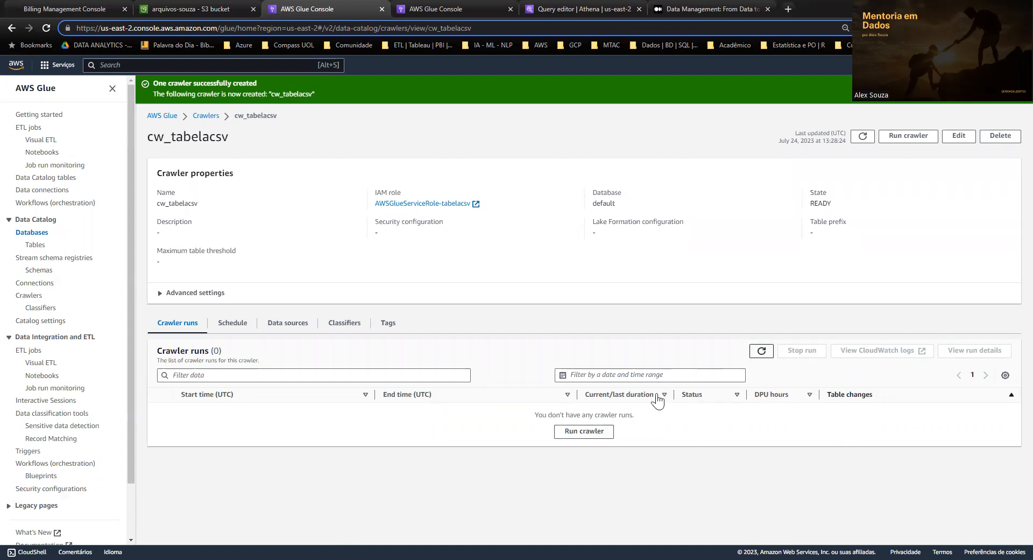
Run the cw_tabelacsv crawler, monitor its run until it finishes, and check its status in the crawlers list.
left_click(585, 432)
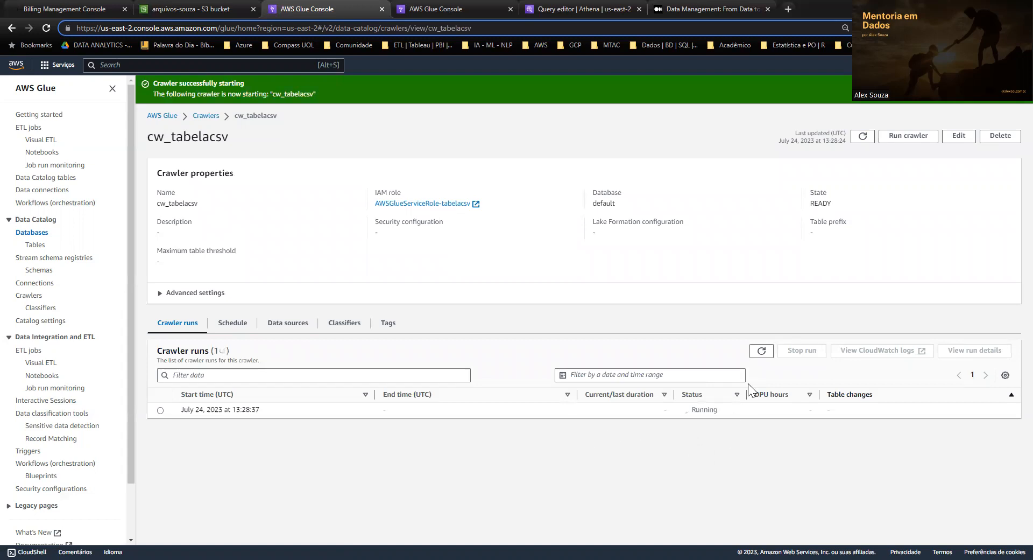
left_click(762, 353)
left_click(215, 8)
left_click(227, 284)
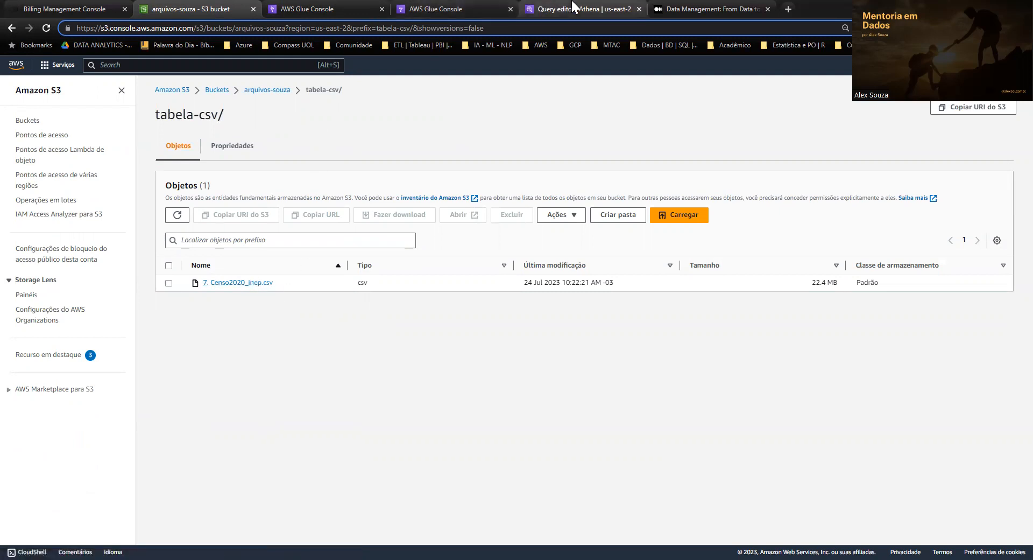
left_click(309, 8)
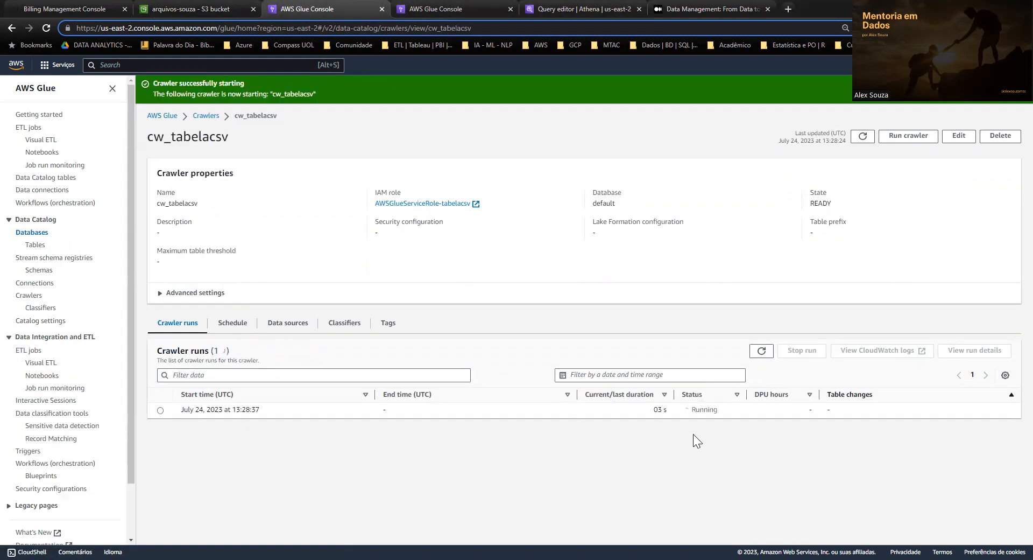
left_click(761, 351)
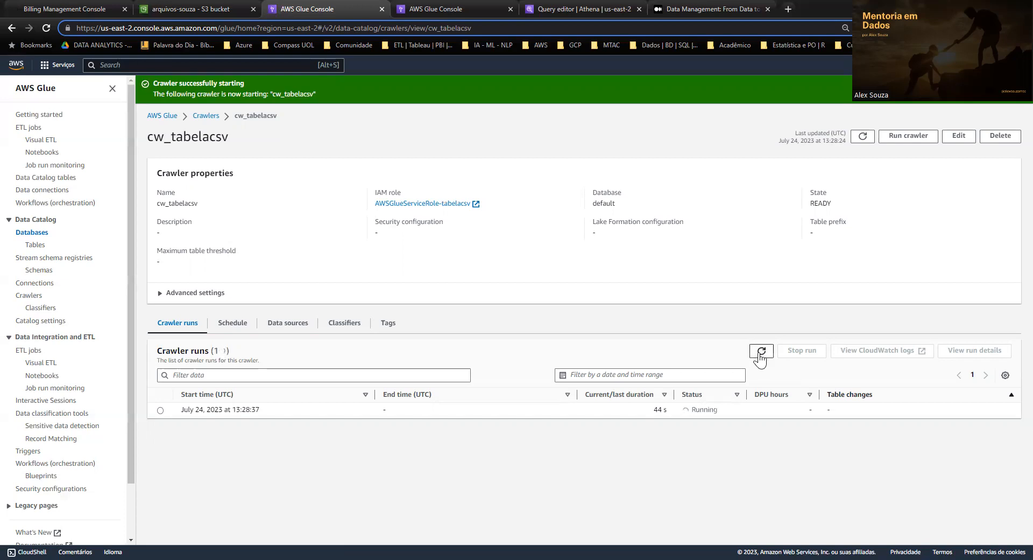
left_click(760, 356)
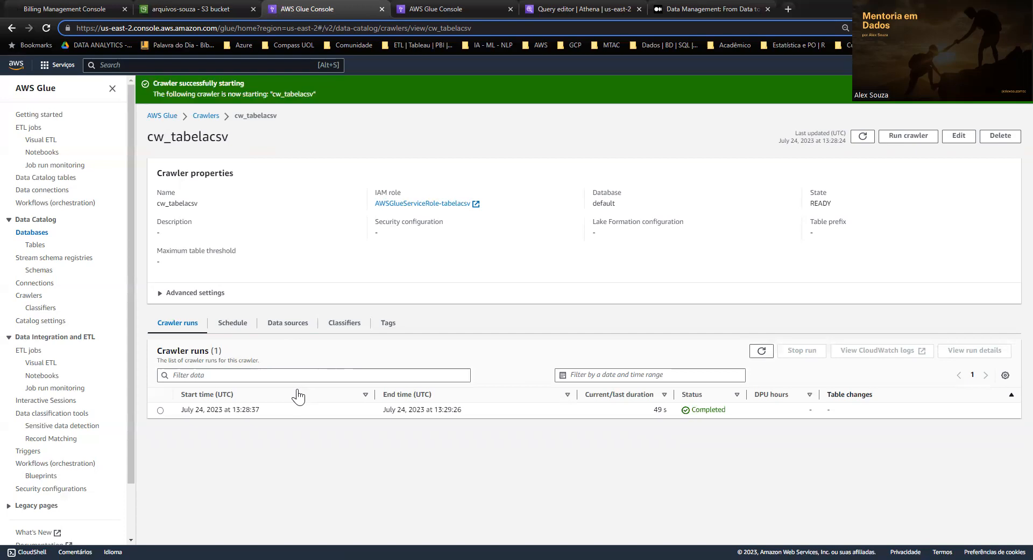
left_click(205, 116)
left_click(834, 175)
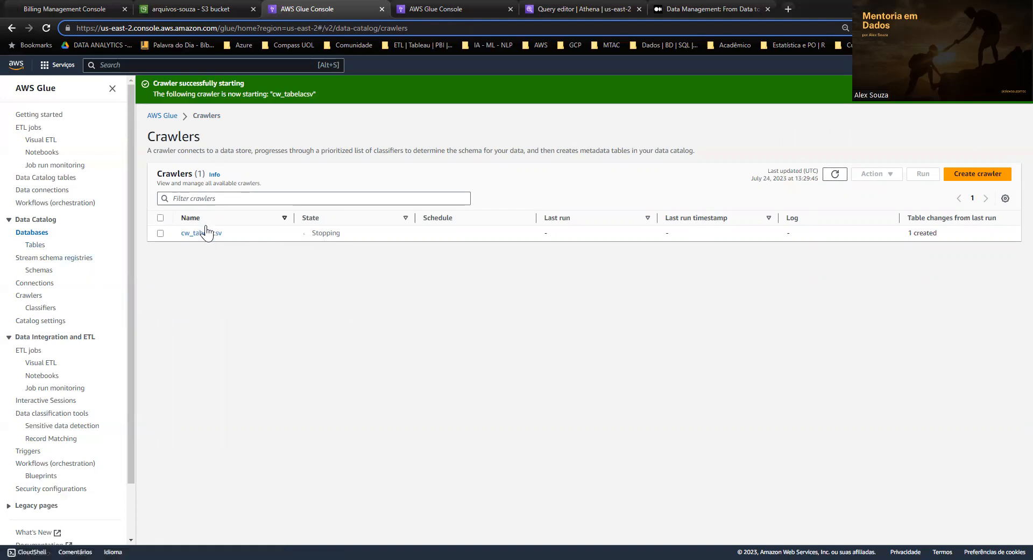
Refresh the Data Catalog tables and examine the details and schema of the tabela_csv table.
left_click(426, 8)
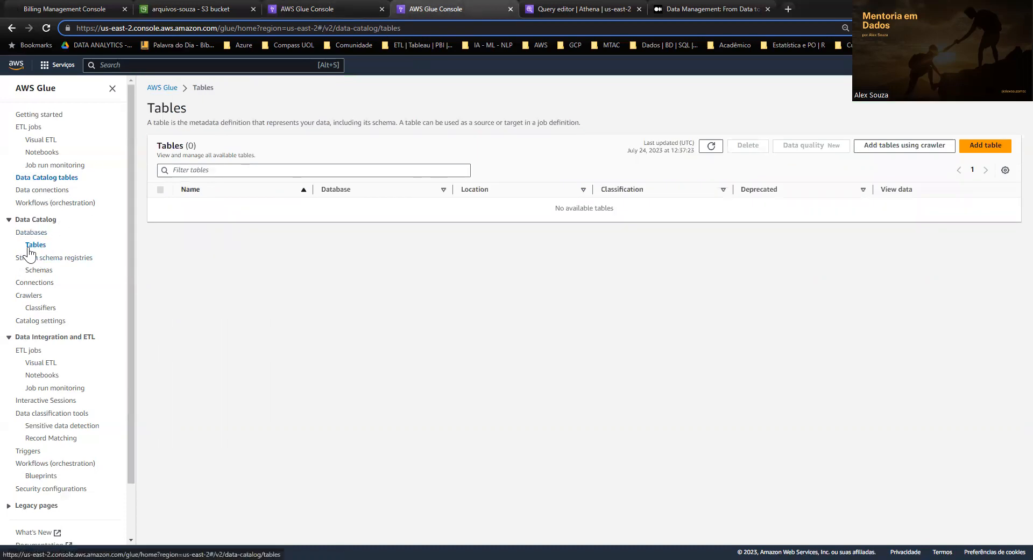
left_click(714, 146)
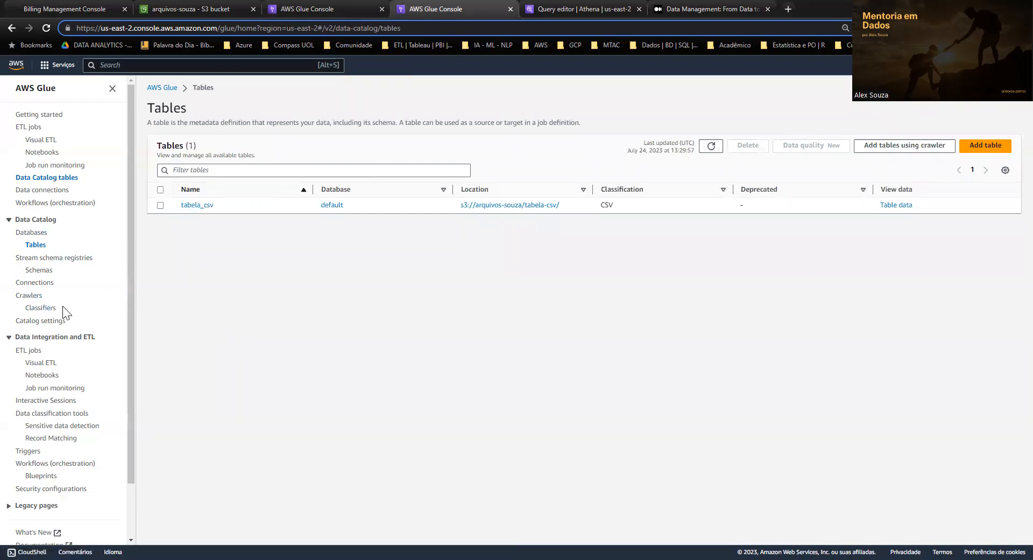
left_click(197, 205)
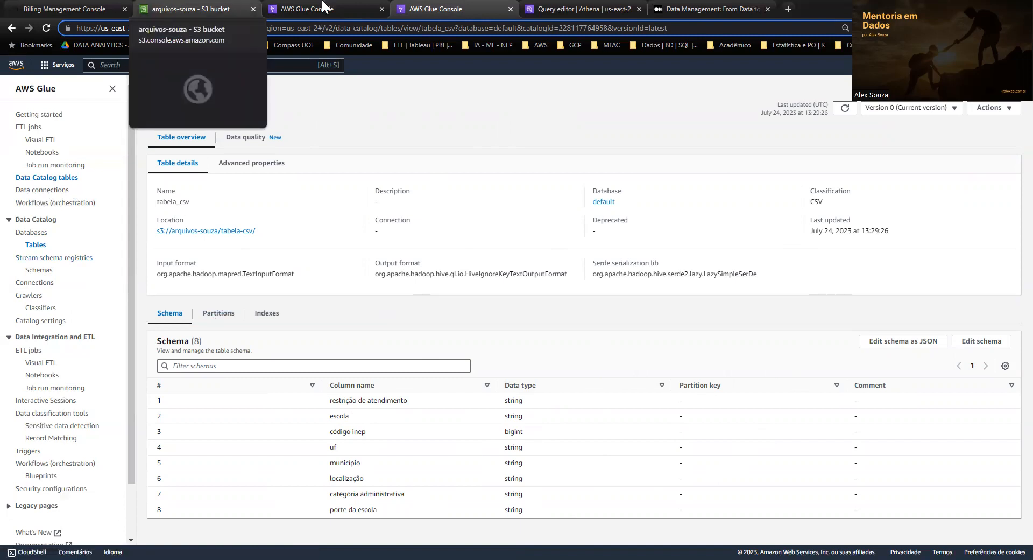
left_click(350, 9)
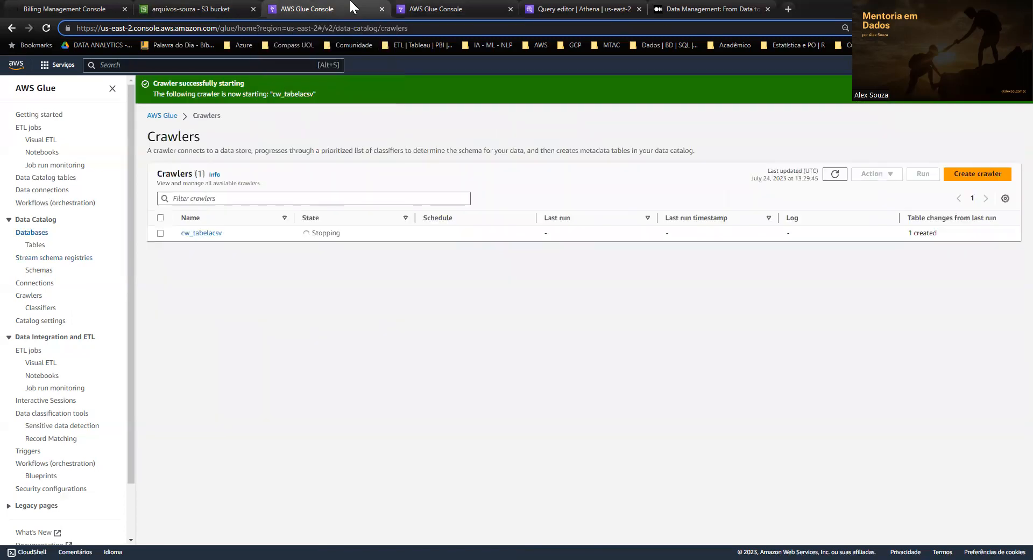
left_click(419, 9)
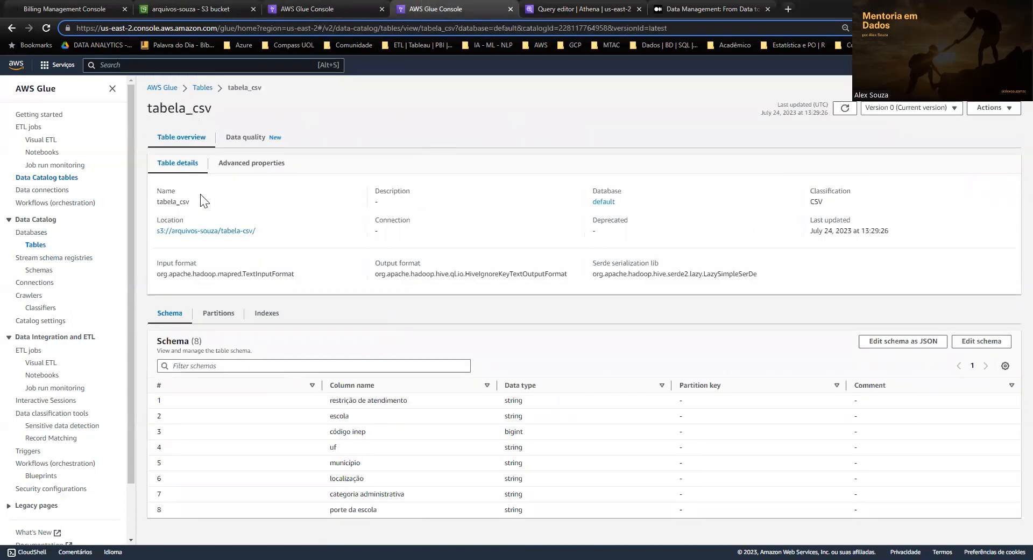
Find Athena through the console's service search and show the default database's tables in its query editor.
left_click(576, 9)
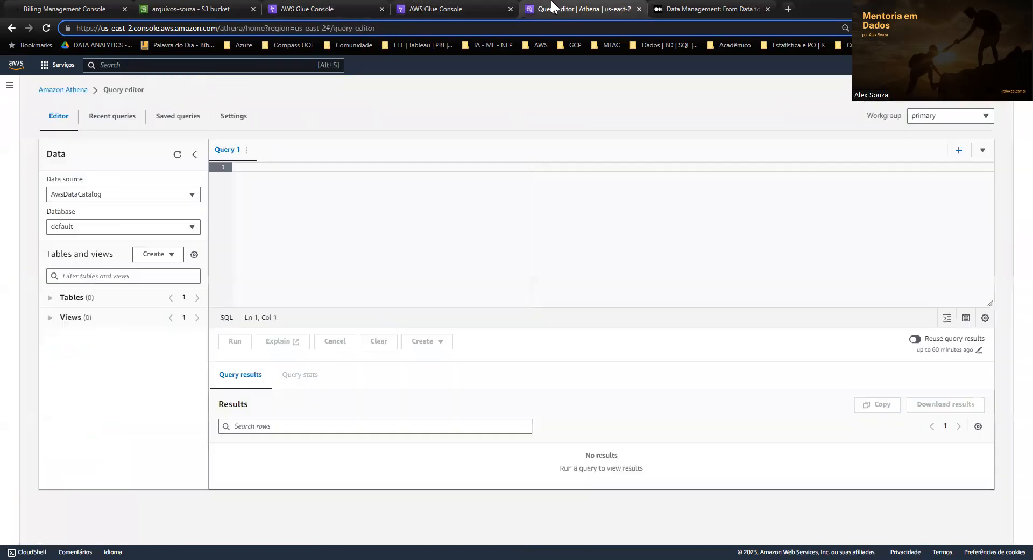
left_click(15, 68)
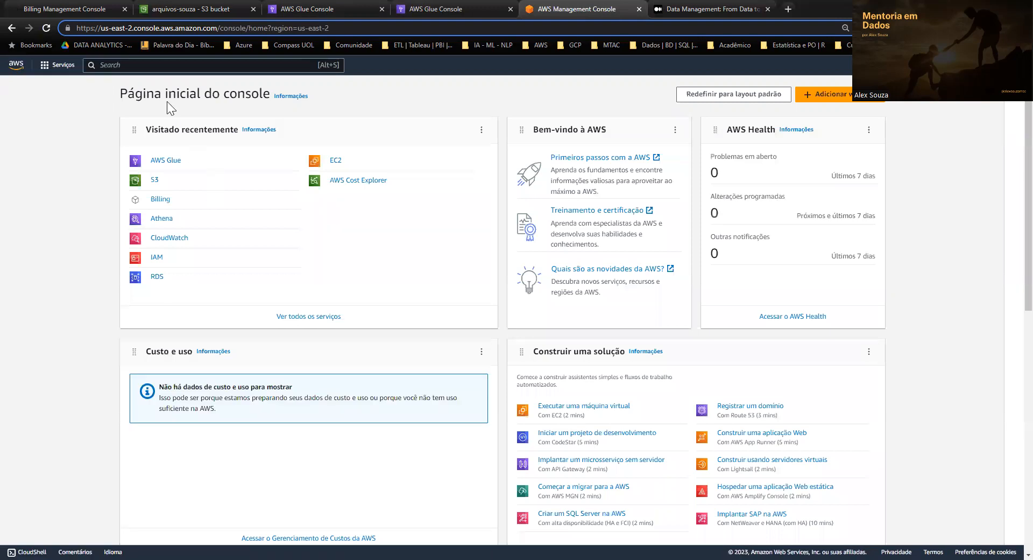
left_click(155, 64)
type("Athena")
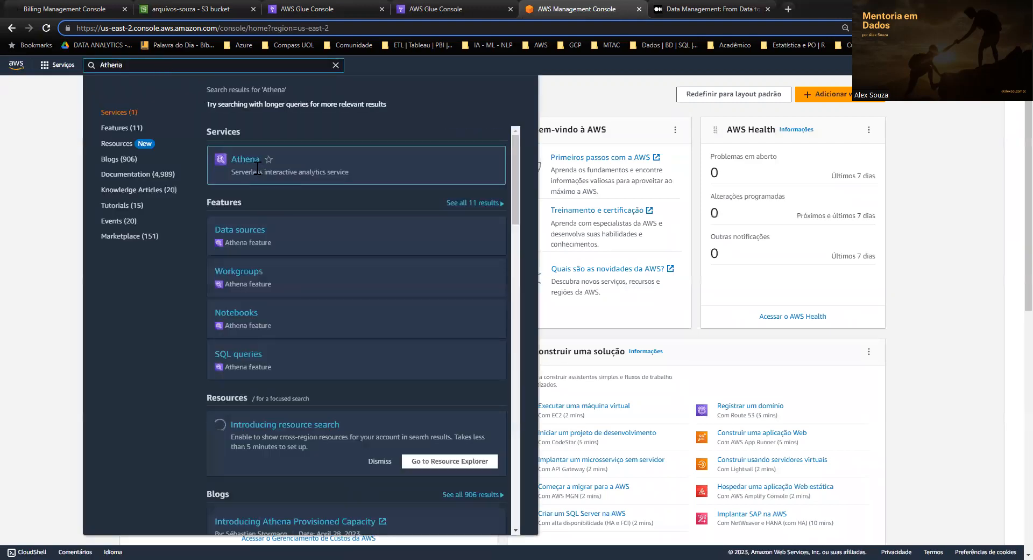
left_click(250, 166)
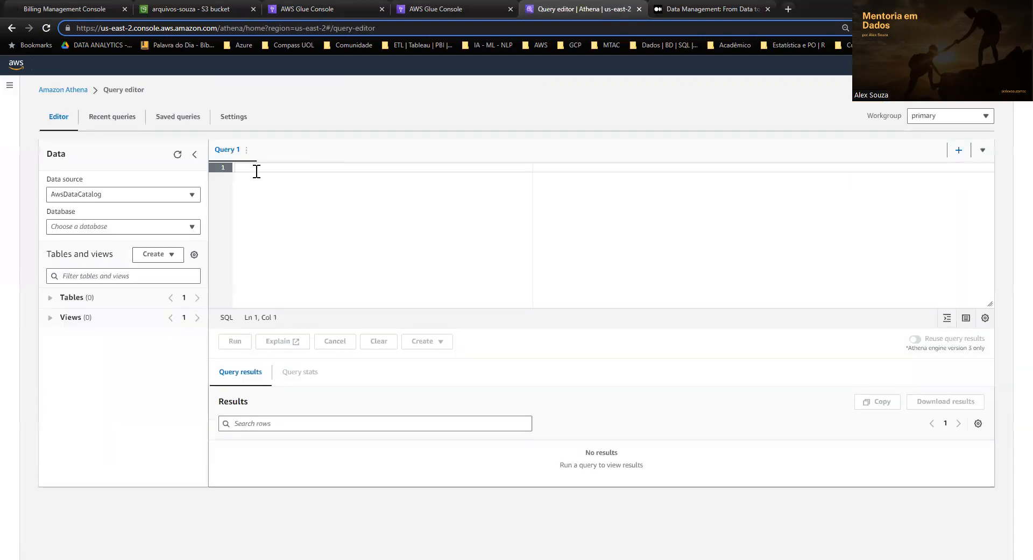
left_click(83, 191)
left_click(52, 195)
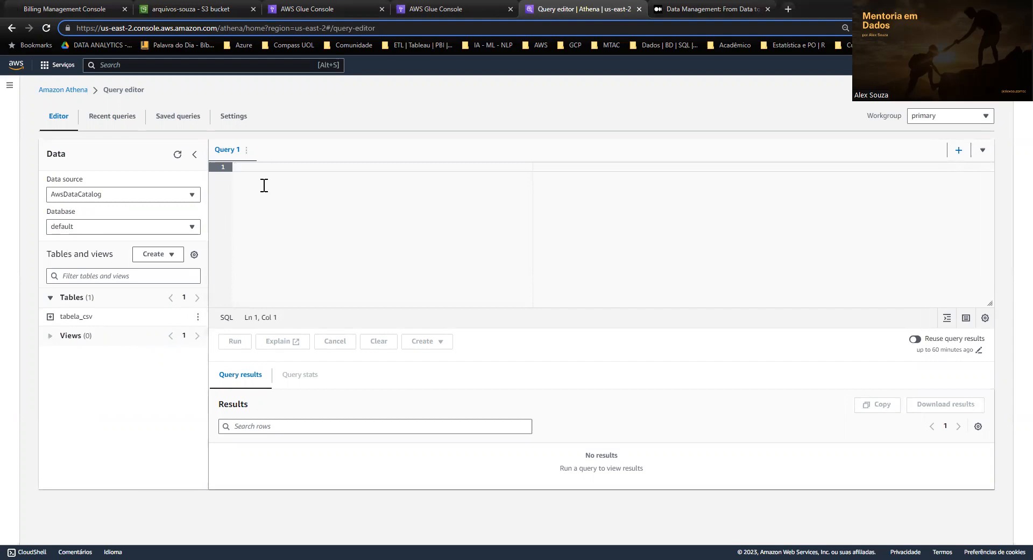
Write and run the query select * from "tabela_csv"; and look through its result rows.
type("select * from ")
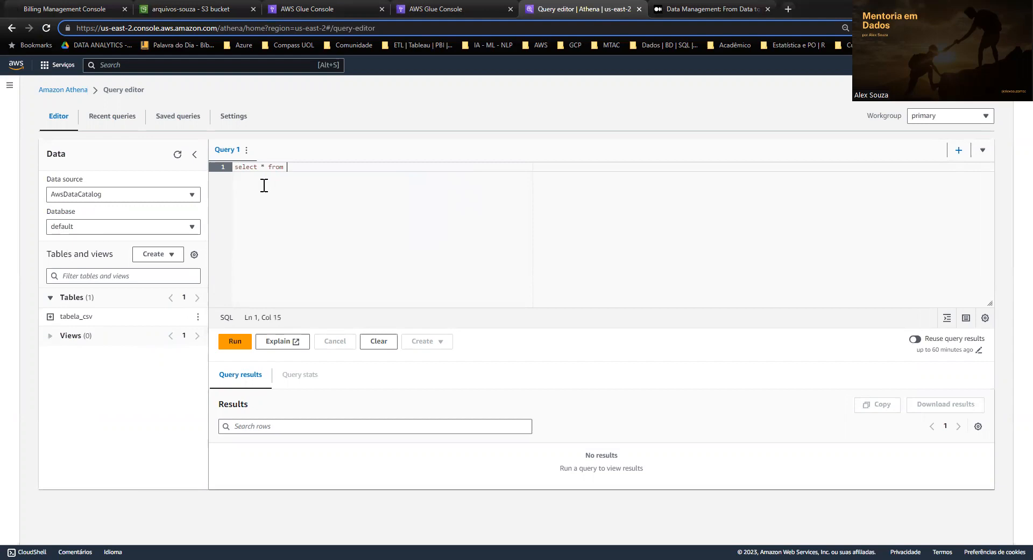
type("ta")
key("Return")
left_click(234, 342)
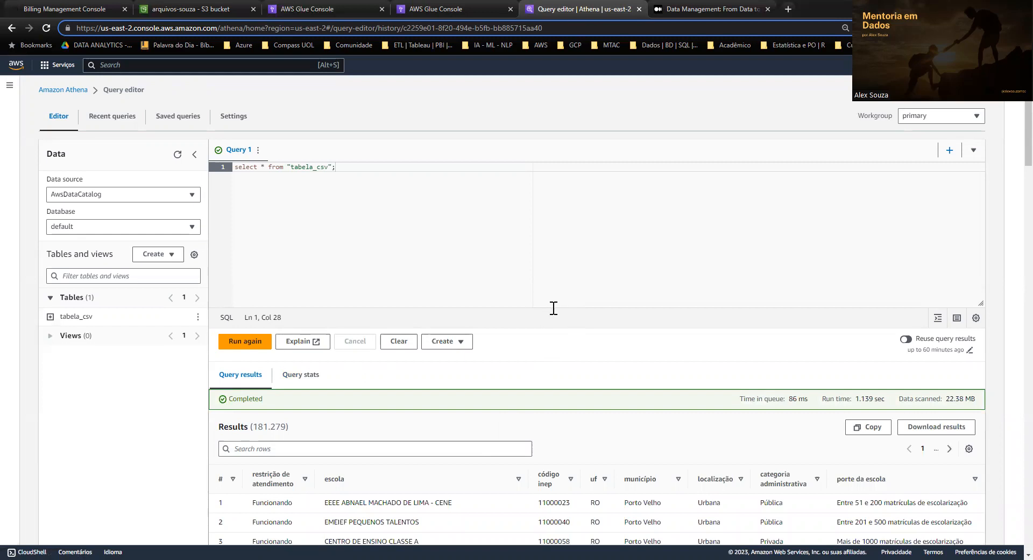
scroll(700, 462, "down", 4)
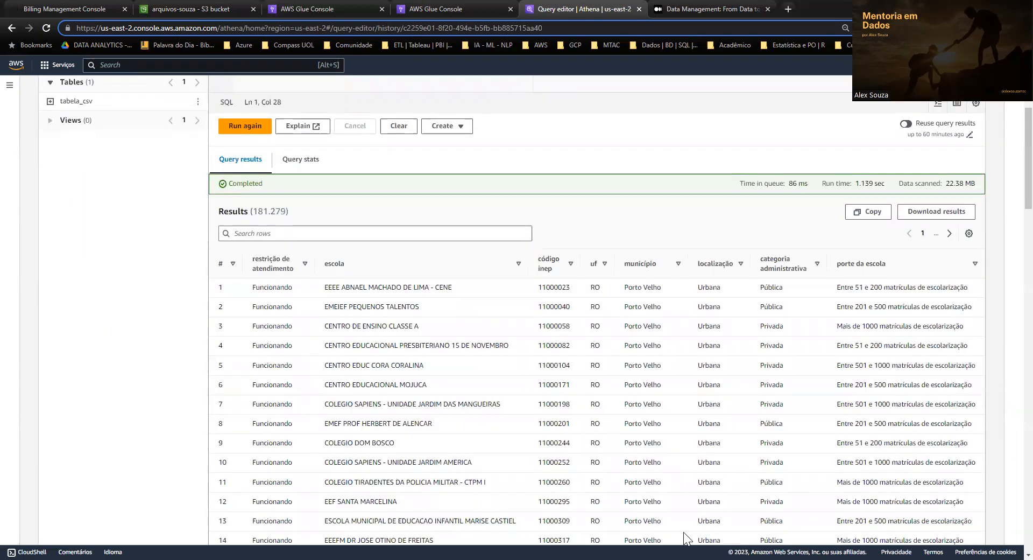
scroll(467, 398, "up", 4)
Split the query so that from "tabela_csv" is on its own line, and add an empty where clause below it.
left_click(332, 167)
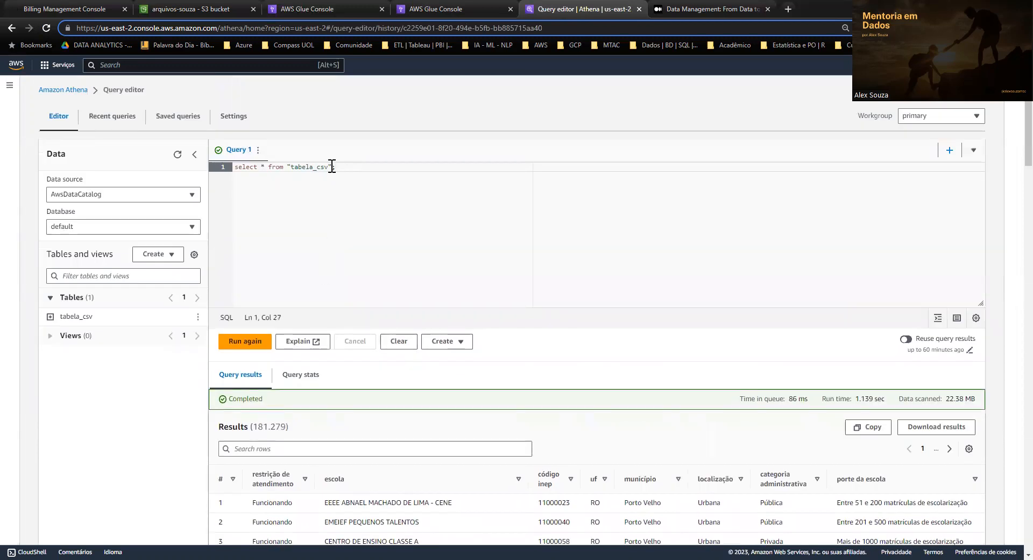
left_click(268, 167)
key("Return")
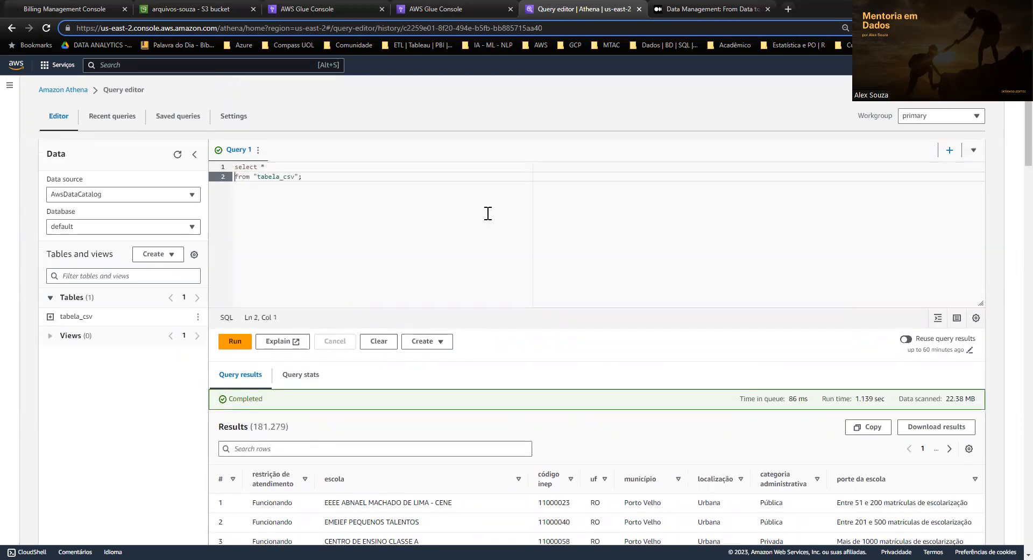
key("Return")
key("BackSpace")
type("where ;")
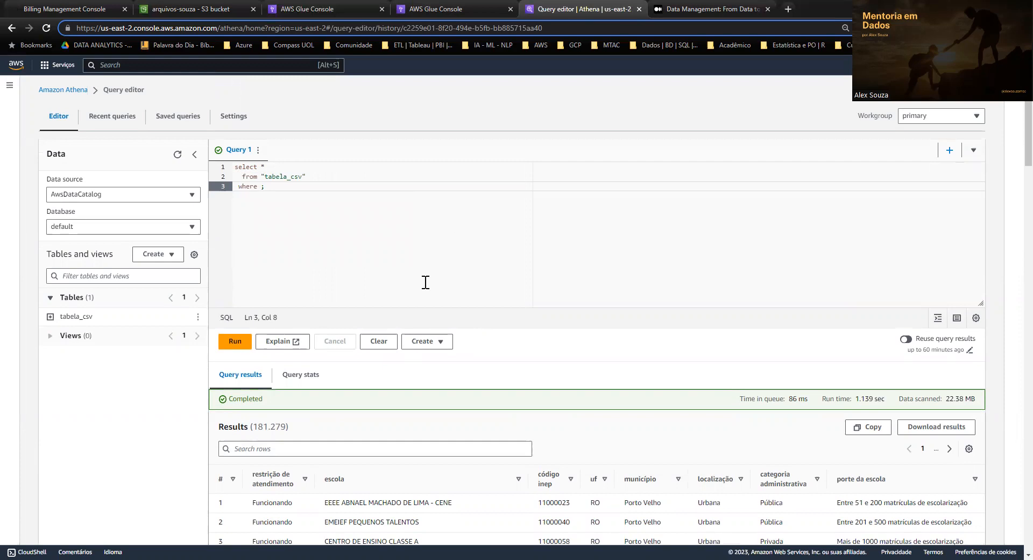
Complete the where clause with uf = 'CE', run the query, and look through the filtered rows.
scroll(421, 282, "down", 1)
scroll(315, 401, "down", 1)
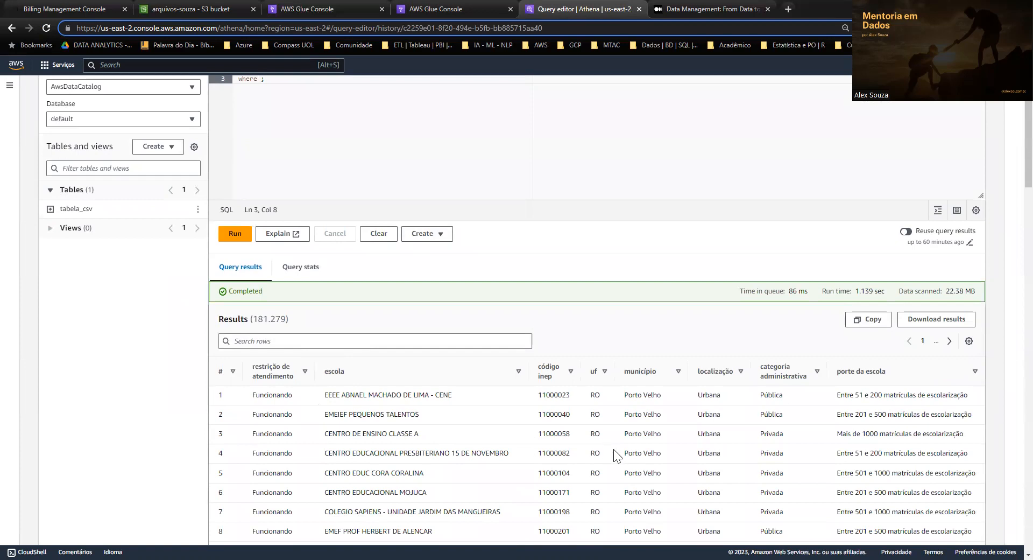
scroll(529, 425, "up", 2)
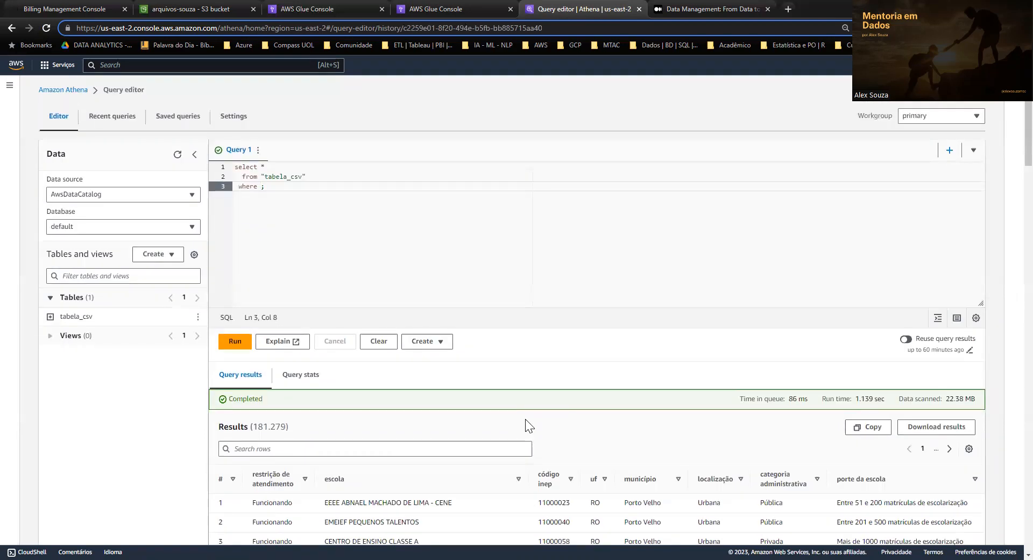
type("uf ")
type("= '")
type("CE")
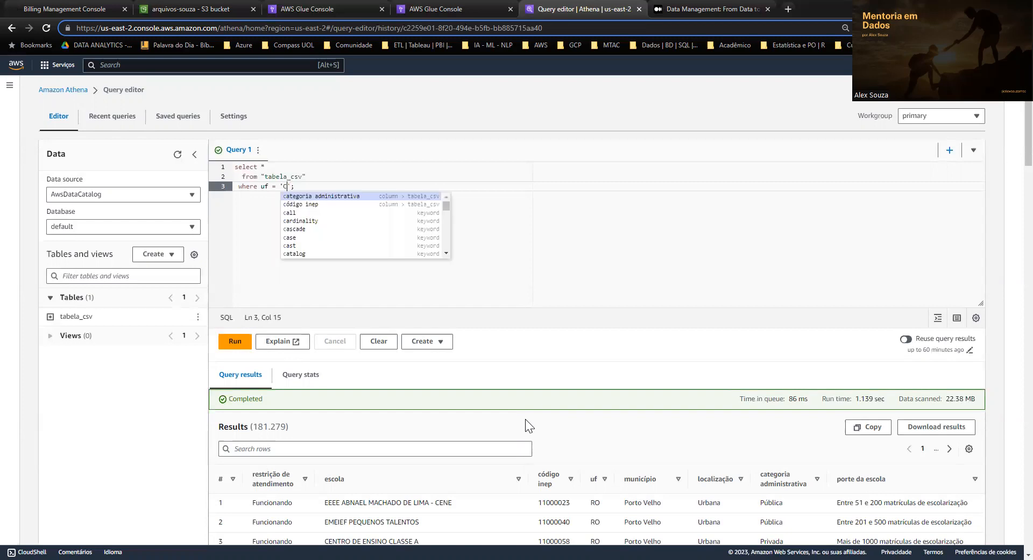
left_click(238, 342)
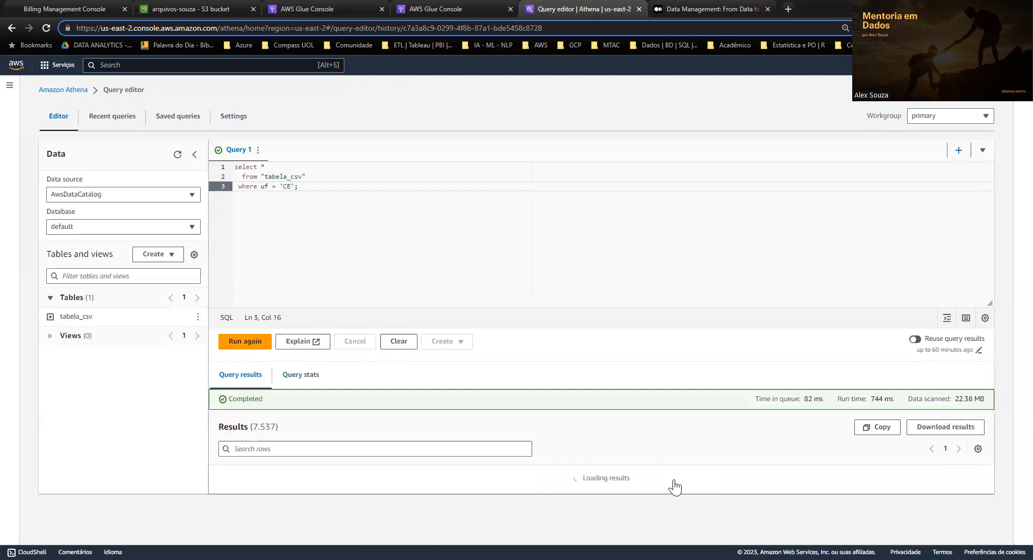
scroll(613, 463, "down", 5)
scroll(614, 463, "up", 5)
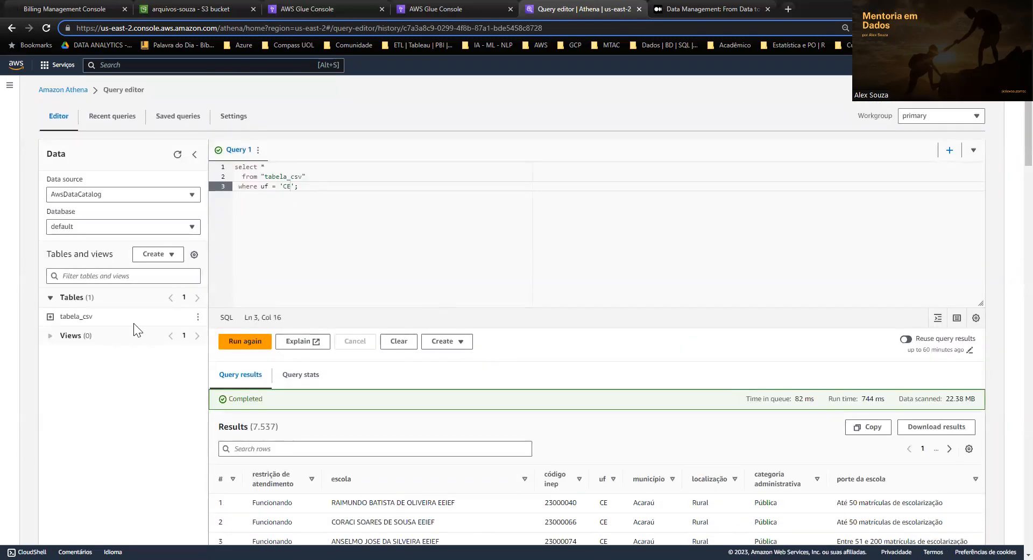
left_click(327, 205)
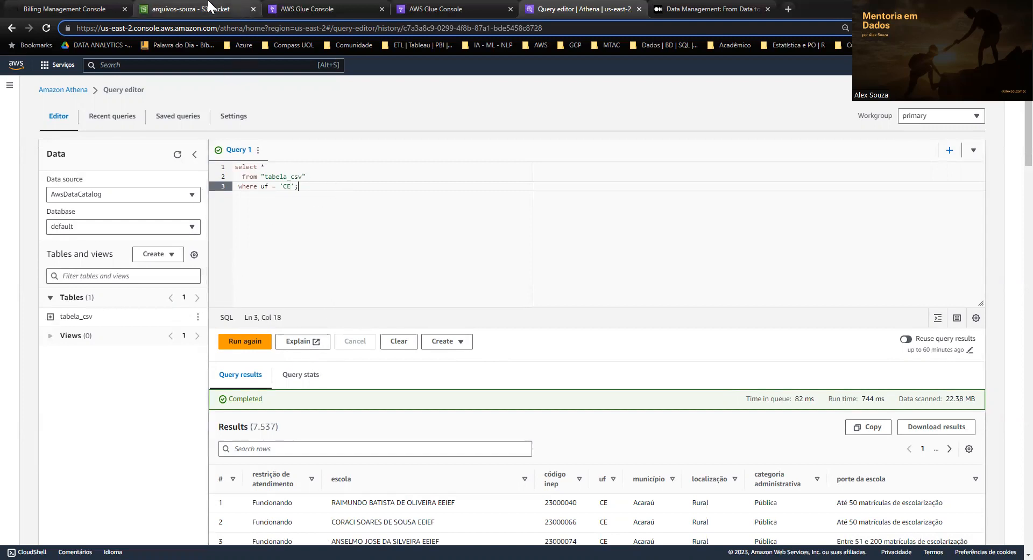
Look at the files in the tabela-parquet folder of the S3 bucket arquivos-souza.
left_click(210, 8)
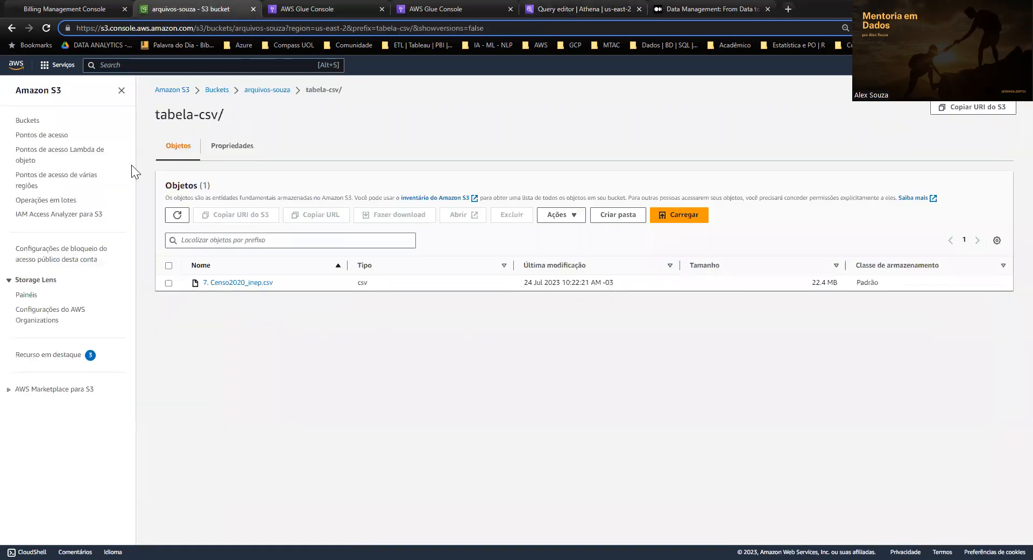
left_click(263, 91)
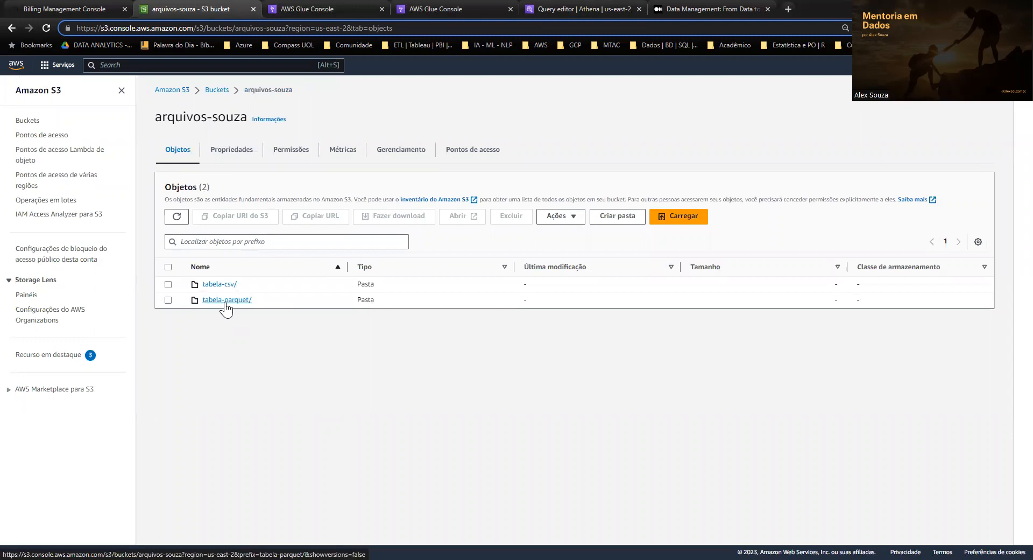
left_click(233, 304)
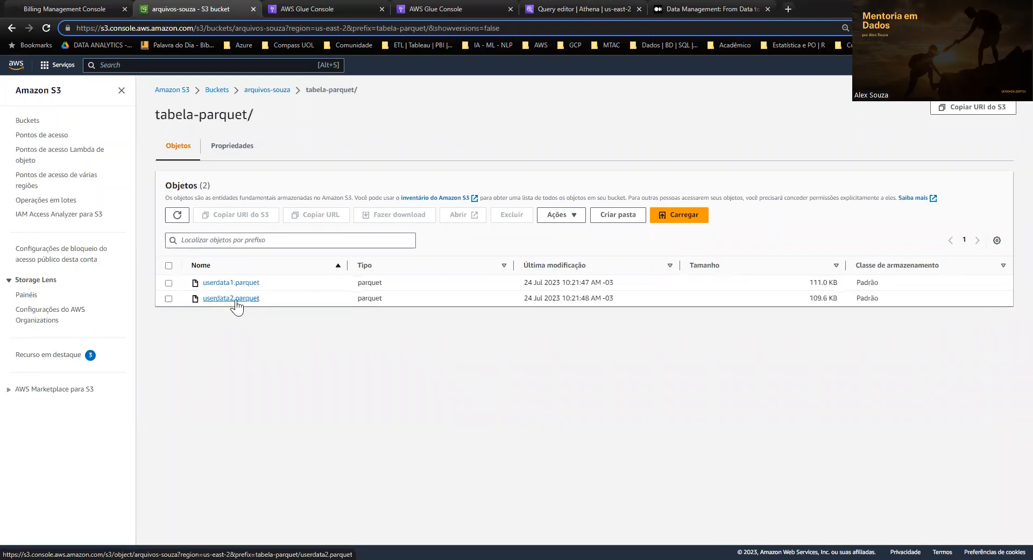
In AWS Glue, start adding tables to the default database with a new crawler, and name it cw_tabelaparquet.
left_click(314, 6)
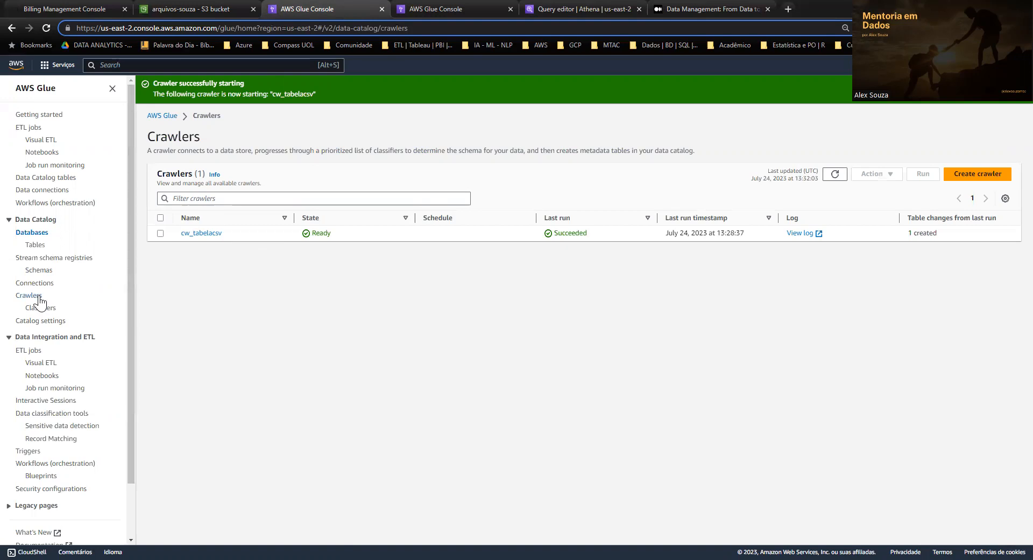
left_click(34, 232)
left_click(192, 204)
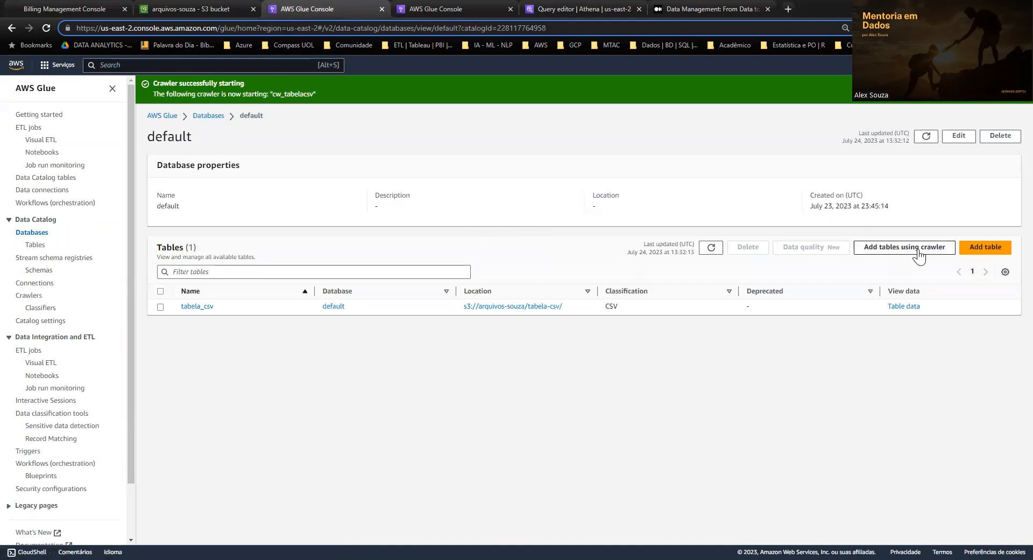
left_click(918, 253)
left_click(348, 200)
type("cw")
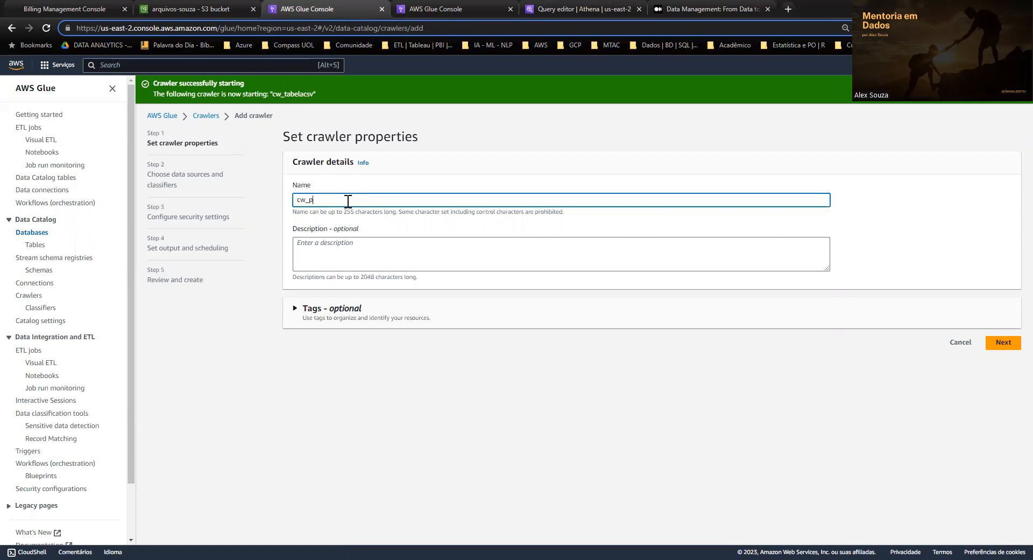
type("_tabelaparquet")
Give the crawler the description "Dados de arquivos Parquet", leave it without tags, and proceed to its data sources.
left_click(355, 254)
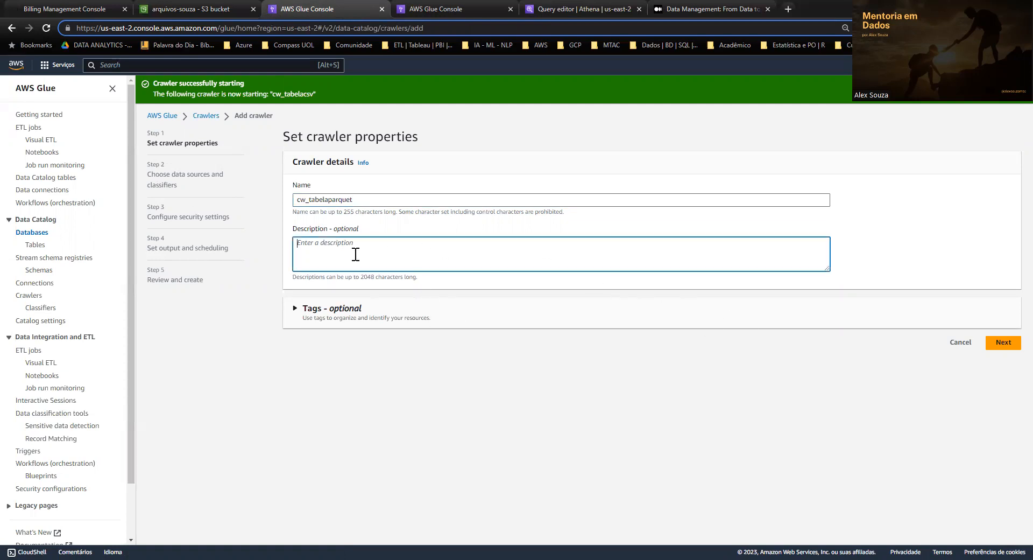
type("Dados")
type(" de arquivos")
type(" Paq")
type("quet")
left_click(295, 309)
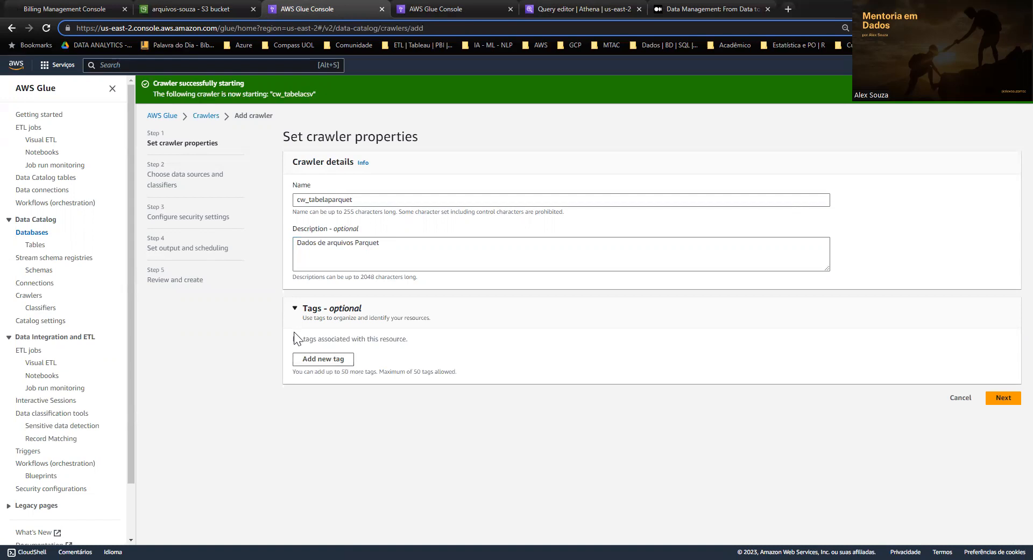
left_click(295, 311)
left_click(1003, 342)
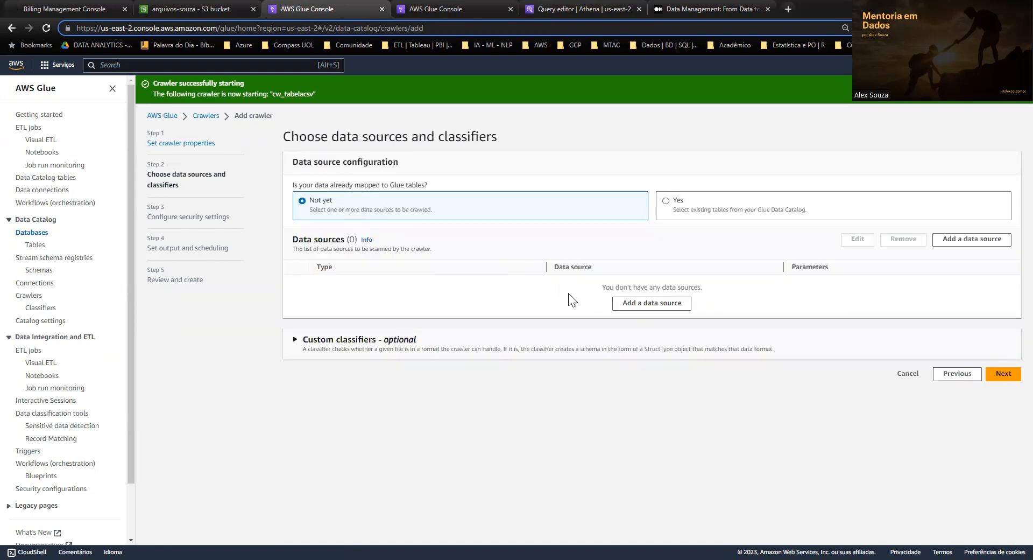
Add the S3 path s3://arquivos-souza/tabela-parquet/ as the crawler's data source and proceed to the security settings.
left_click(649, 305)
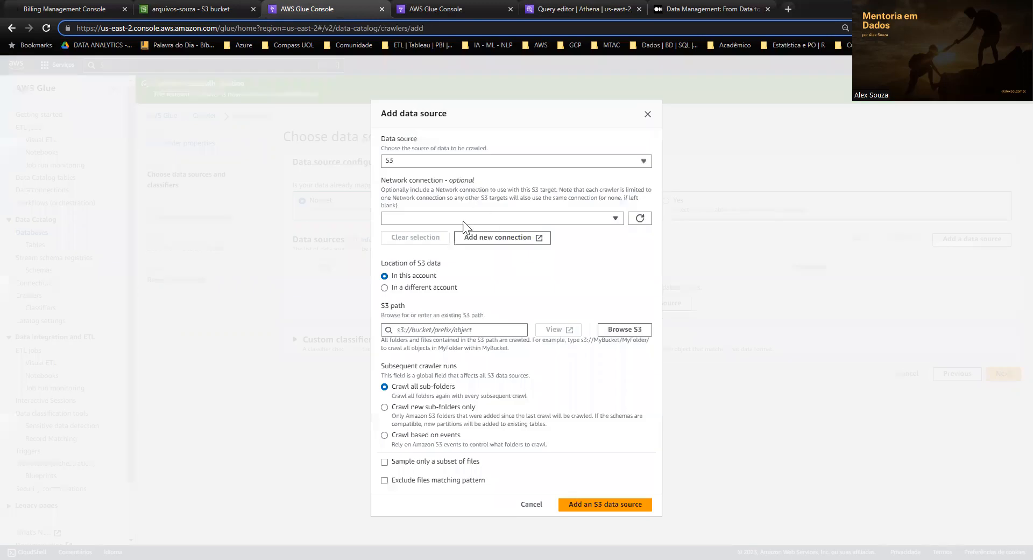
left_click(621, 330)
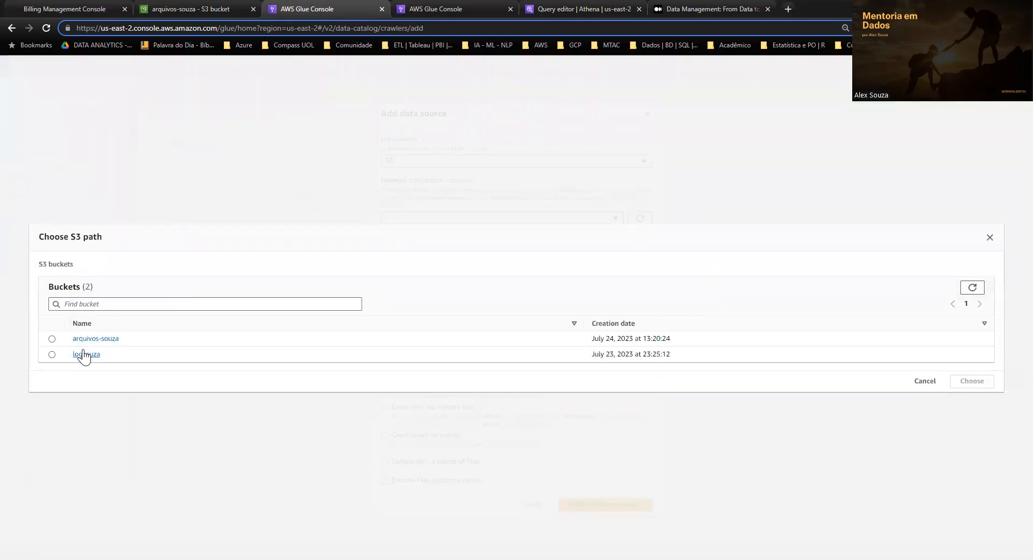
left_click(90, 339)
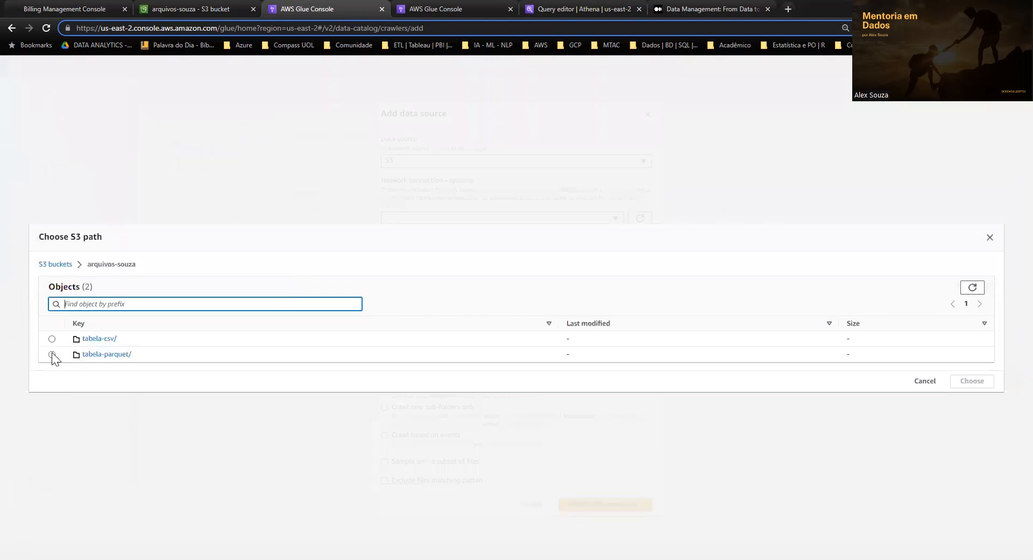
left_click(51, 353)
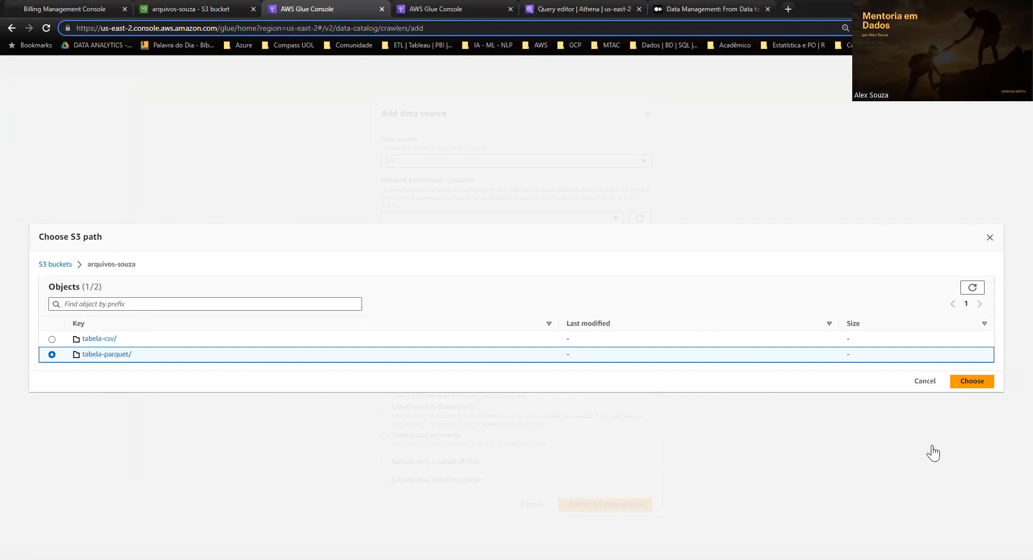
left_click(972, 381)
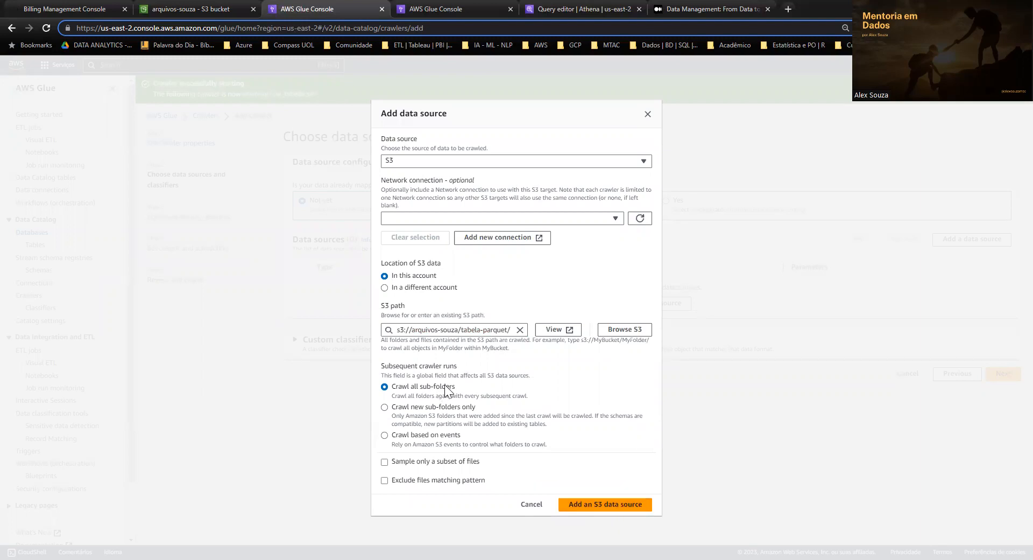
left_click(603, 506)
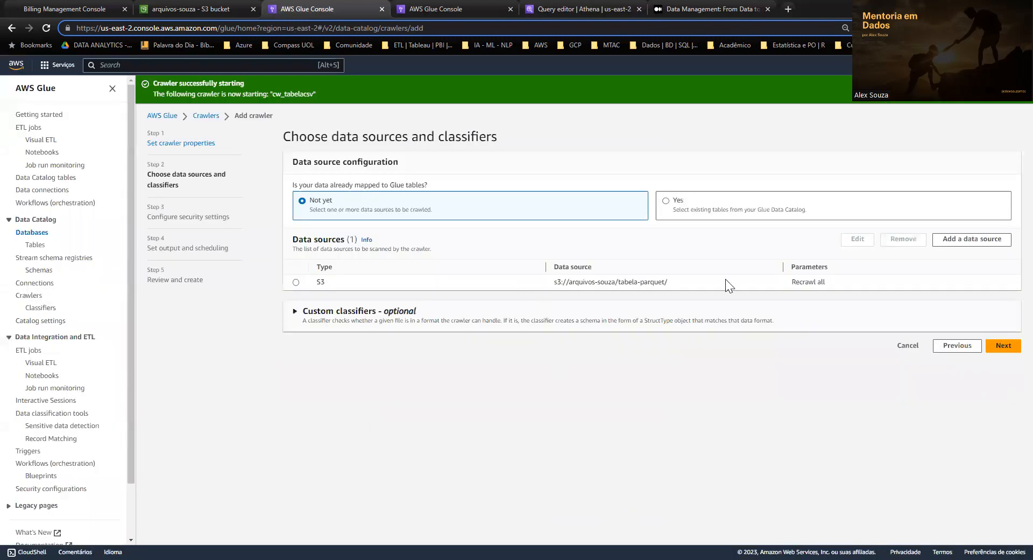
left_click(1005, 347)
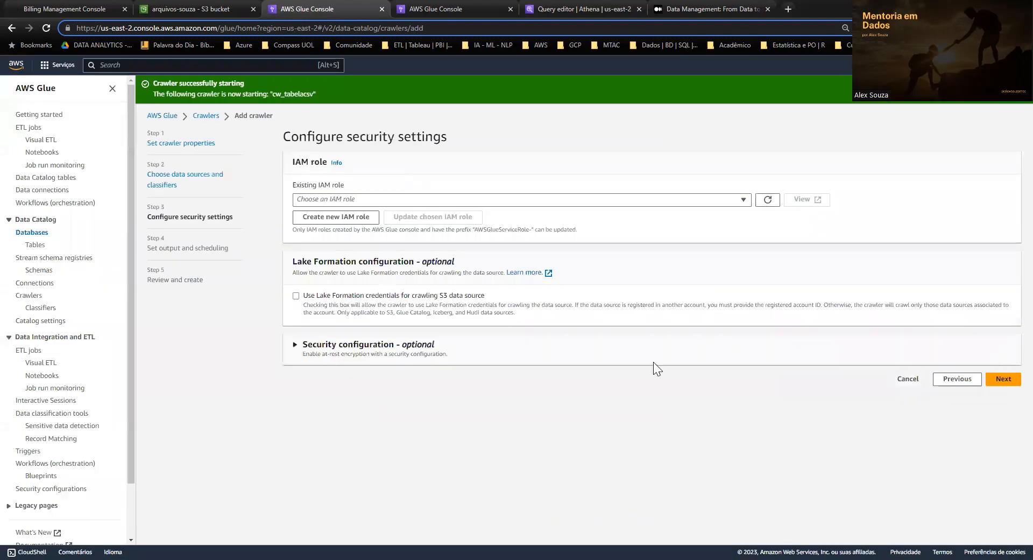
Create the new IAM role AWSGlueServiceRole-tabelaparquet for the crawler and proceed to the output settings.
left_click(360, 199)
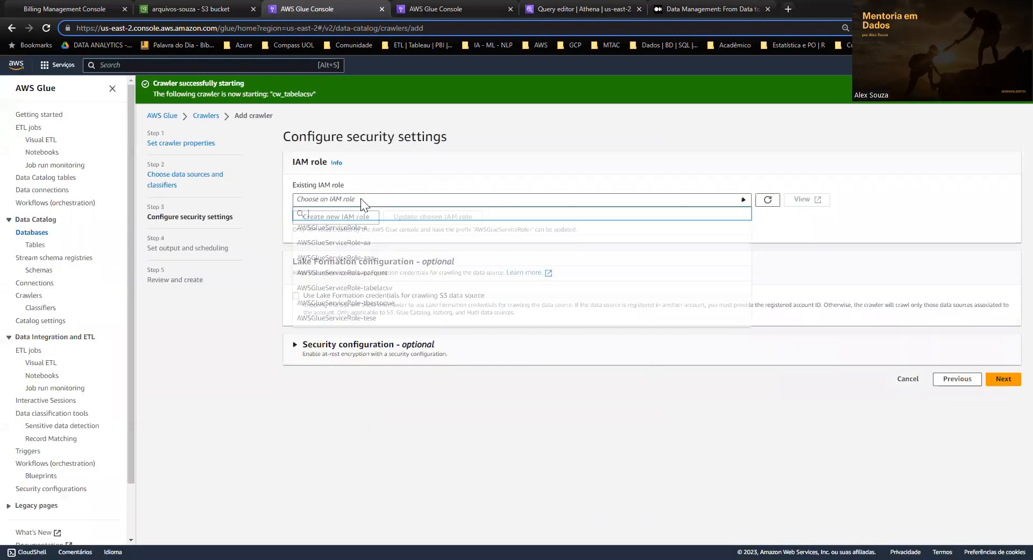
left_click(399, 181)
left_click(346, 226)
left_click(471, 314)
type("tabelaparquet")
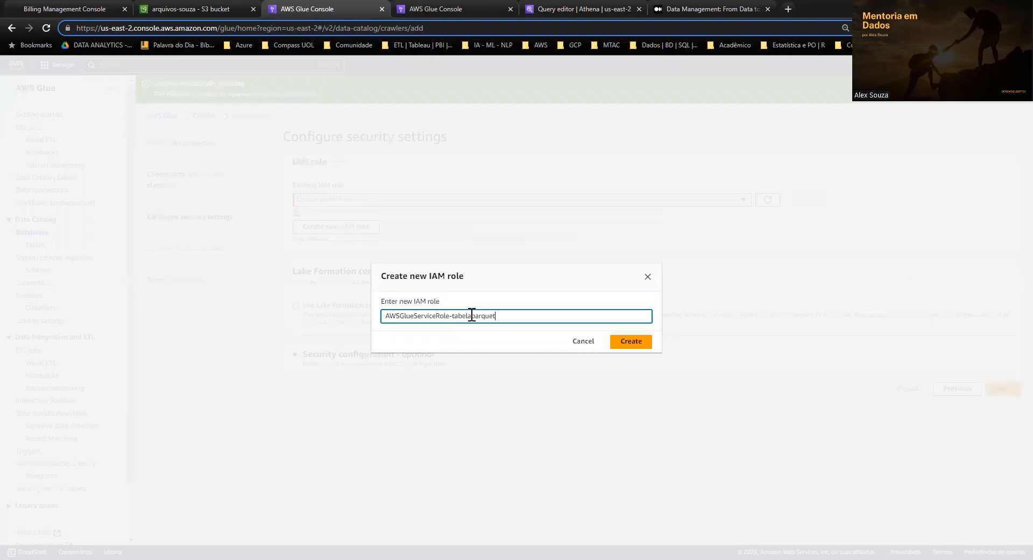
left_click(622, 343)
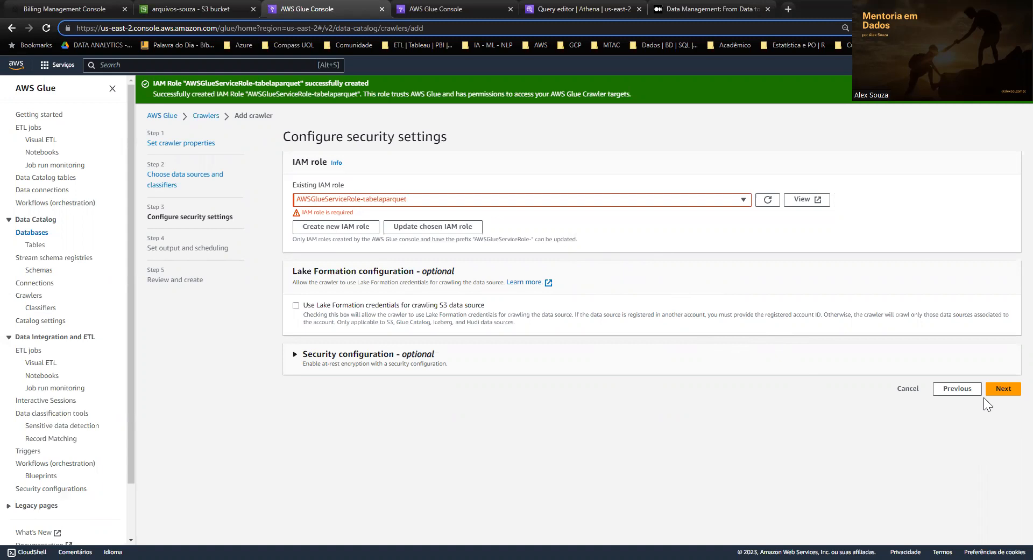
left_click(1003, 390)
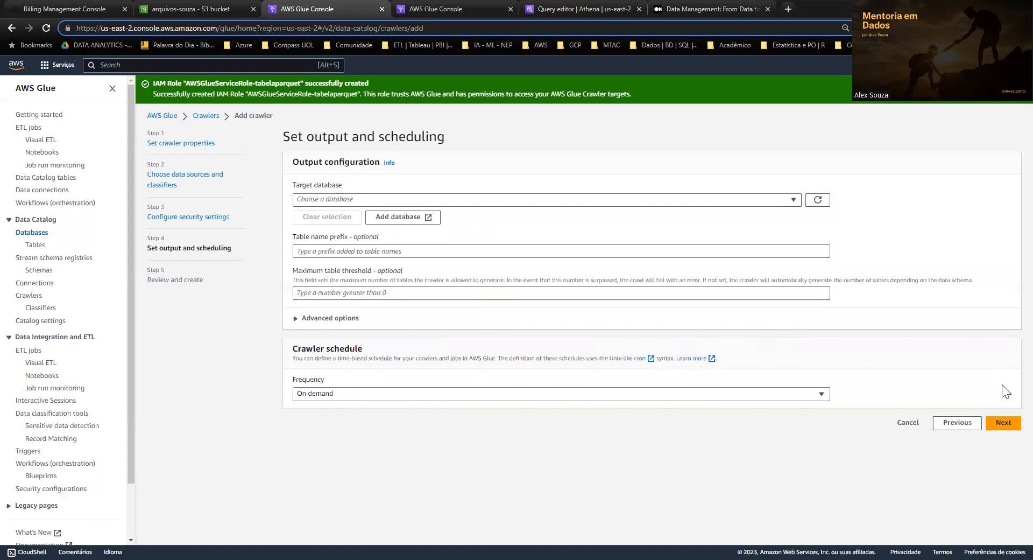
Set the crawler's target database to default, keep the frequency on demand, and create the crawler.
left_click(365, 204)
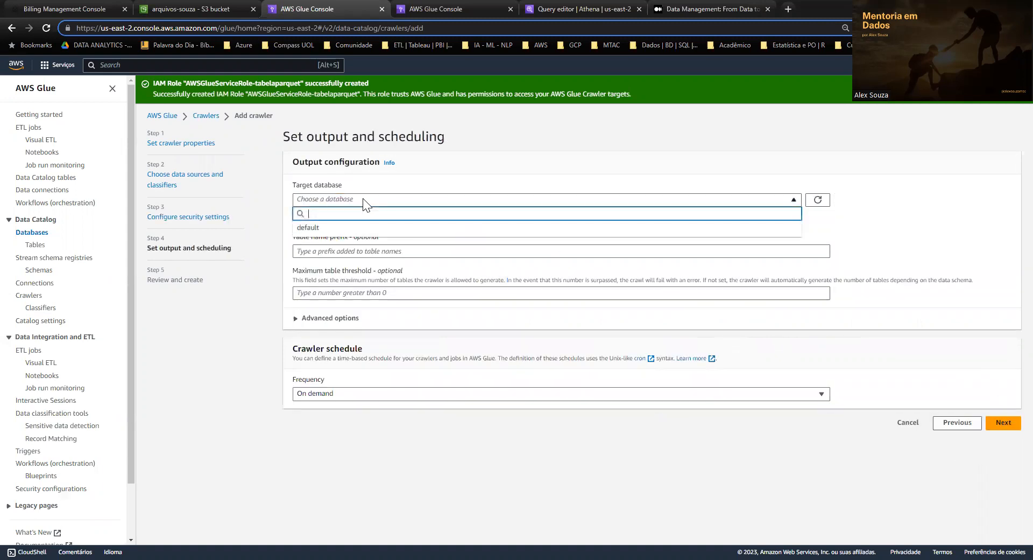
left_click(311, 228)
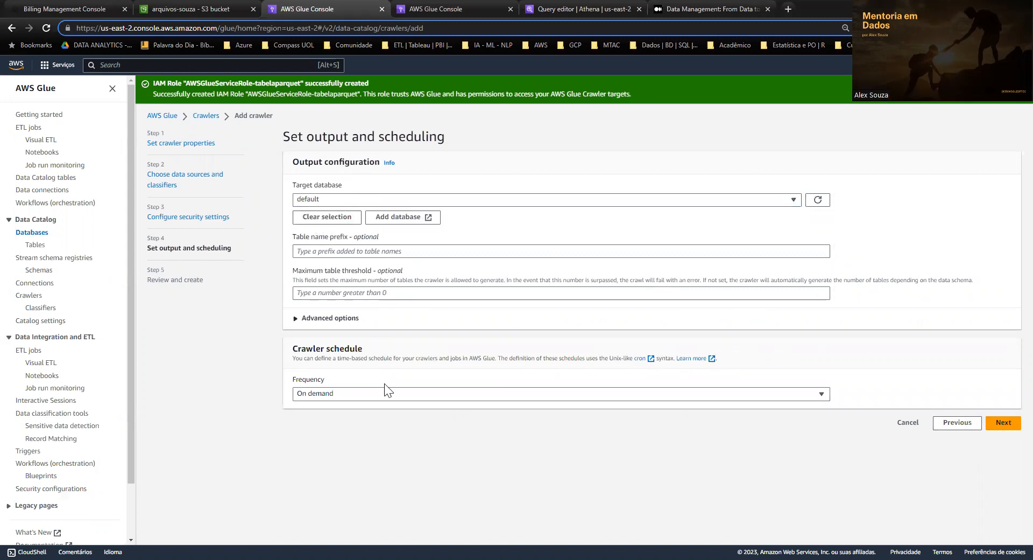
left_click(1005, 423)
left_click(988, 488)
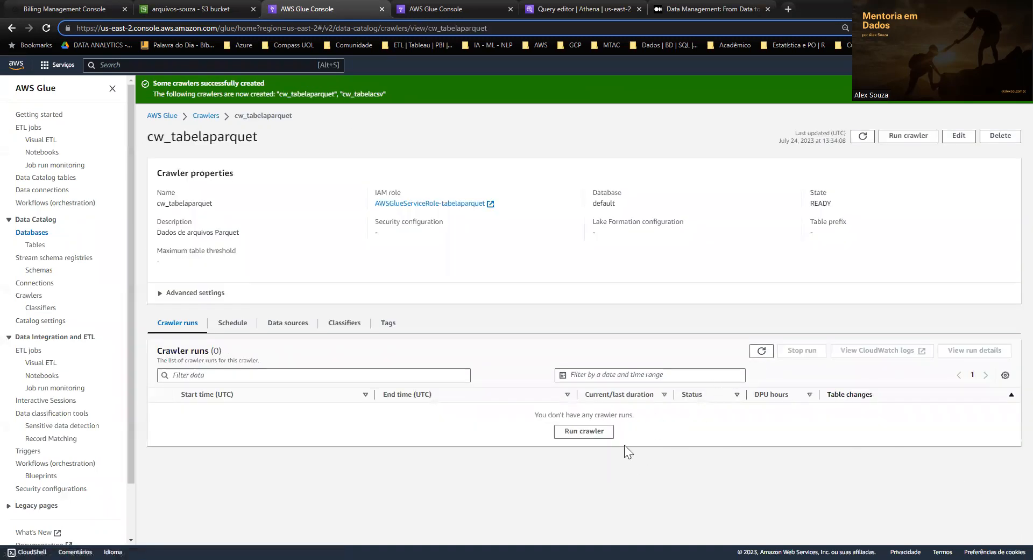
Run the cw_tabelaparquet crawler and refresh its run list to follow the run's status.
left_click(583, 434)
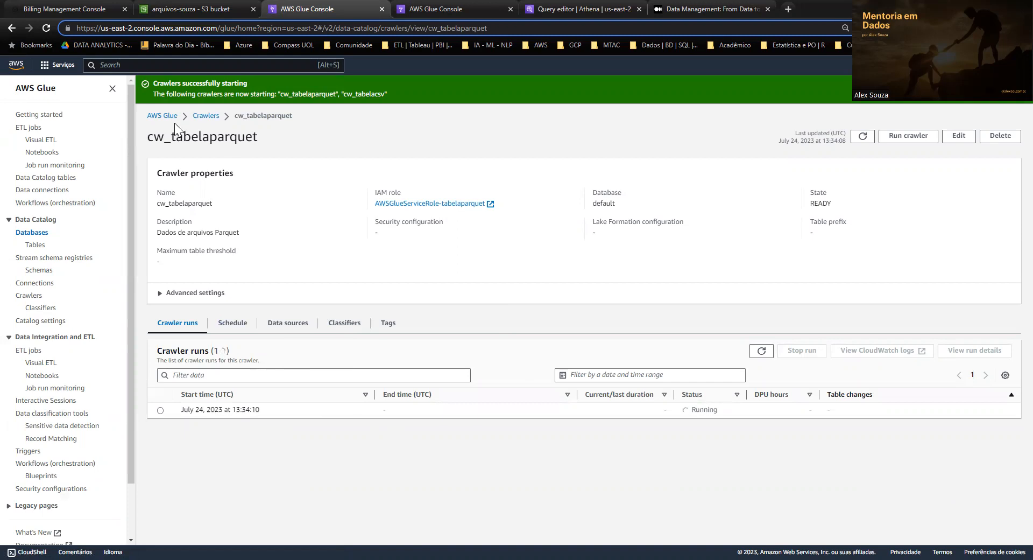
left_click(185, 9)
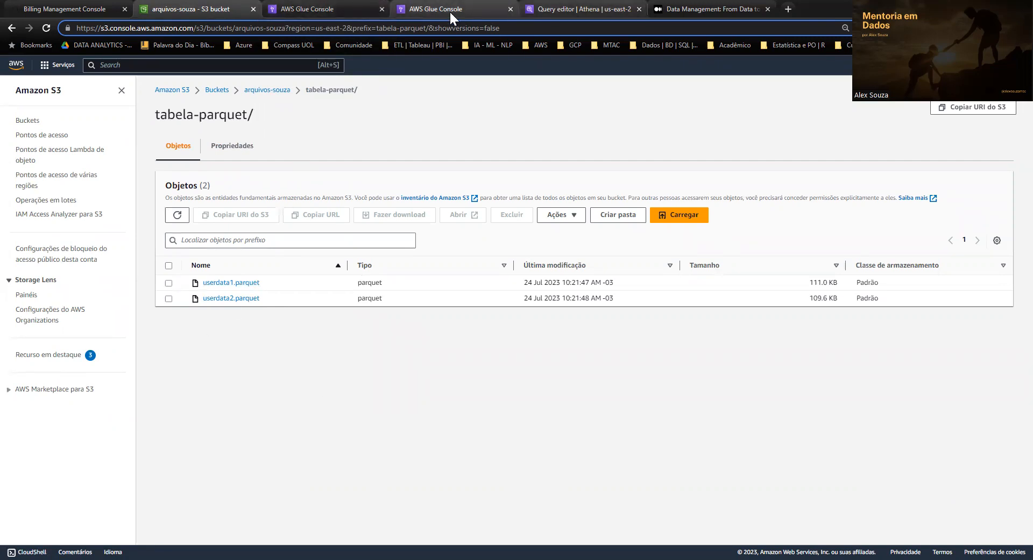
left_click(341, 11)
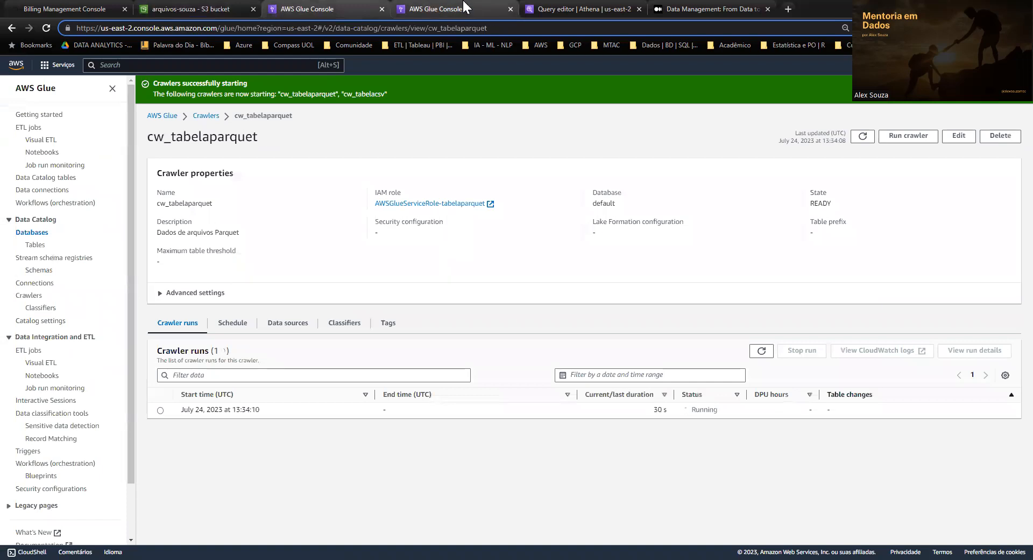
left_click(761, 353)
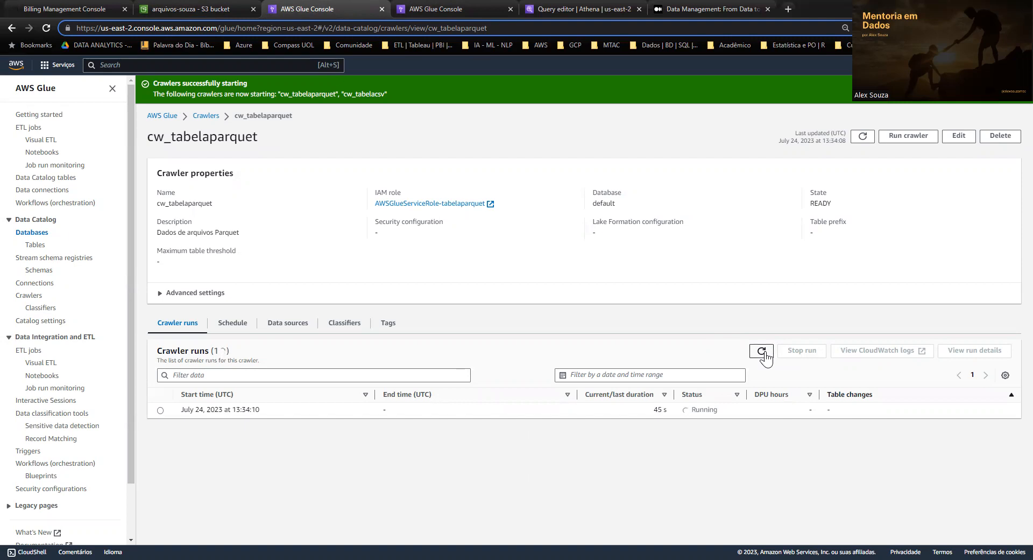
left_click(240, 8)
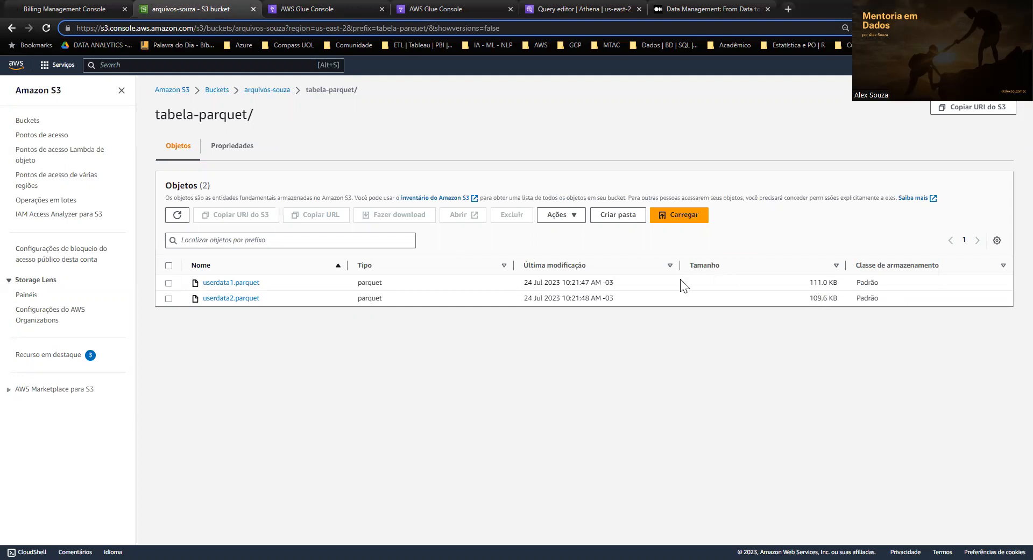
left_click(327, 7)
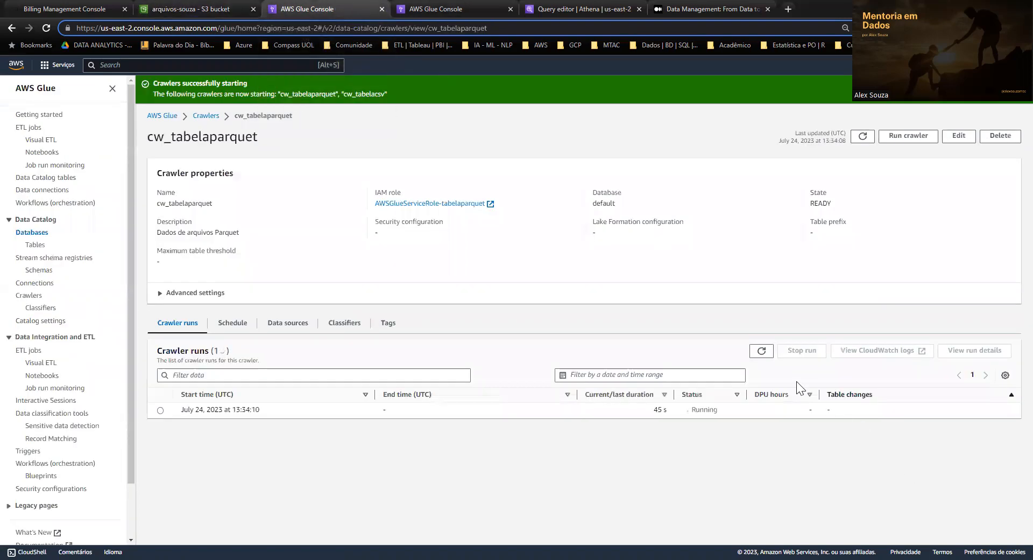
left_click(761, 350)
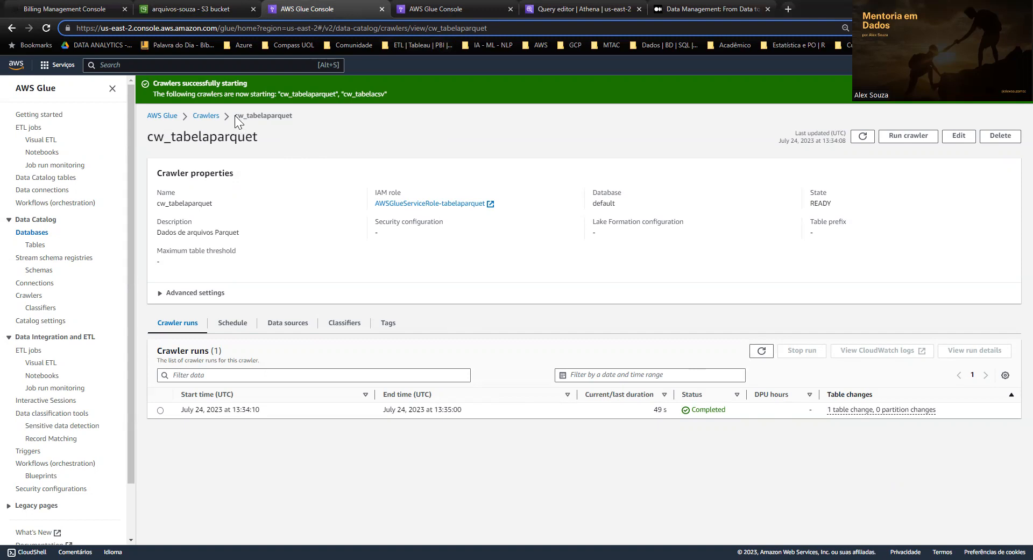
Refresh the crawler list, check both crawlers' states, and view the run details of cw_tabelacsv.
left_click(207, 115)
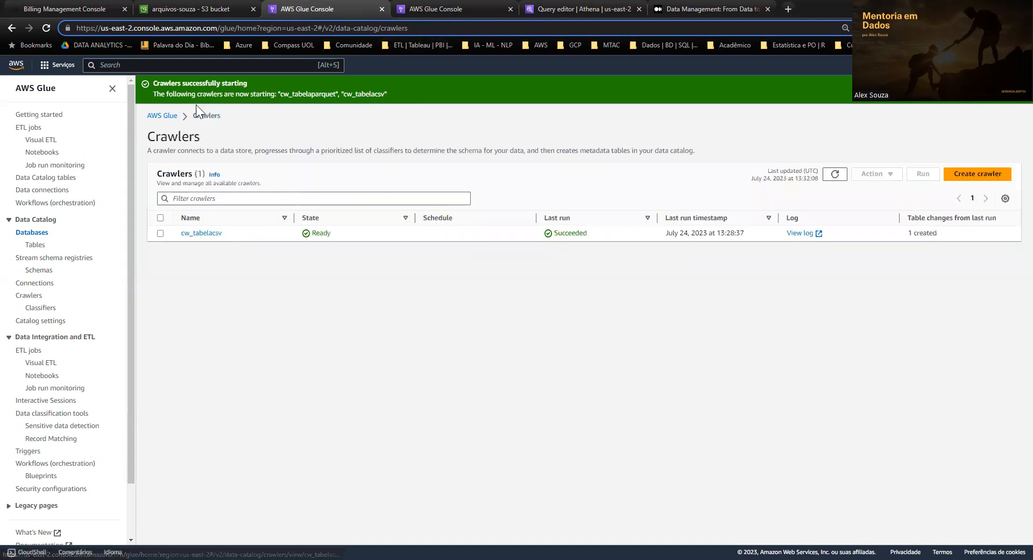
left_click(834, 174)
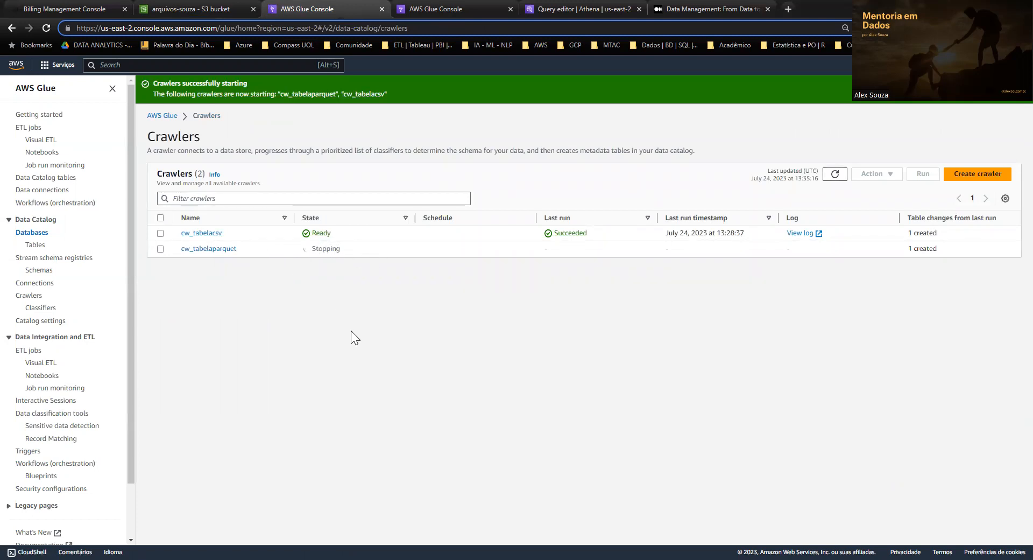
left_click(208, 233)
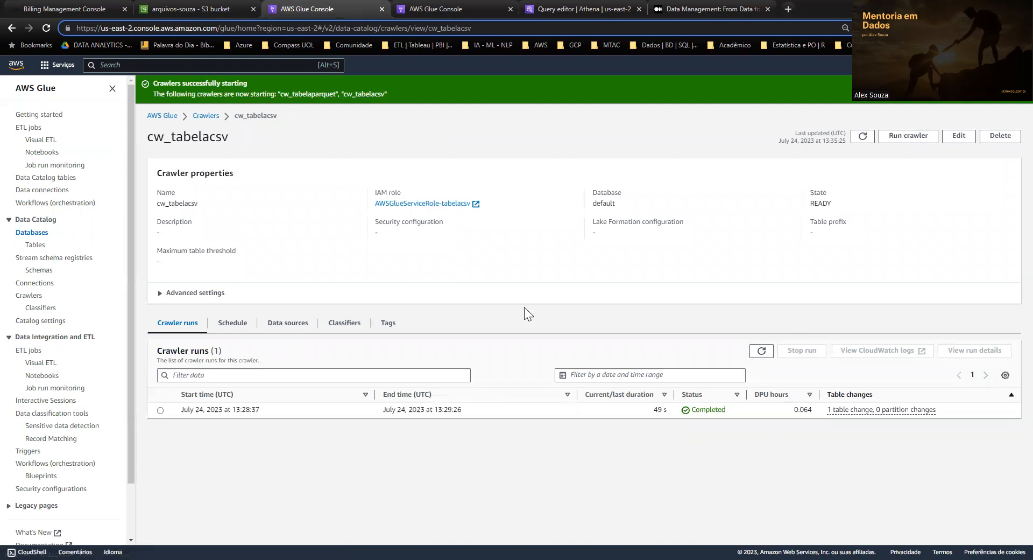
left_click(210, 118)
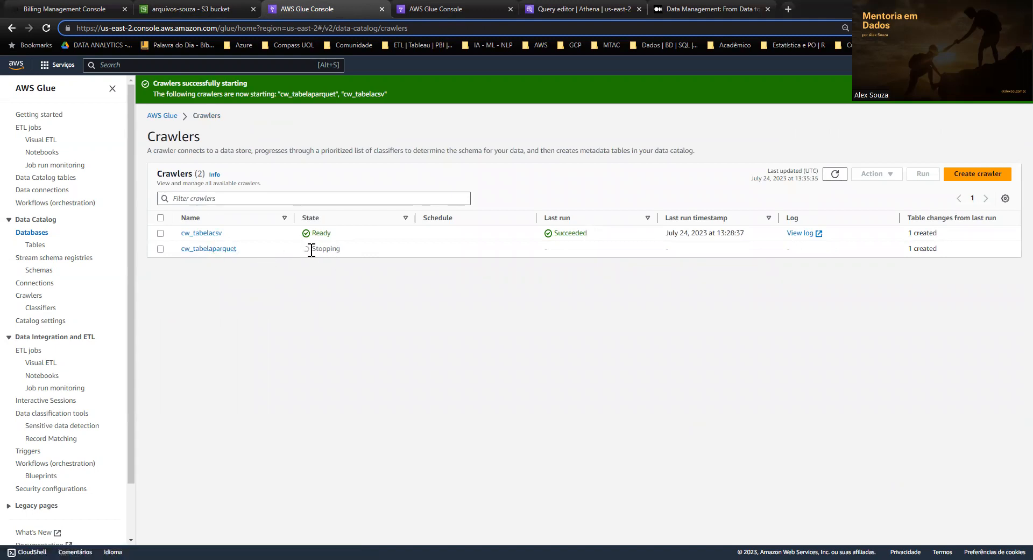
Look through the details and column schema of tabela_parquet among the Data Catalog tables.
left_click(414, 9)
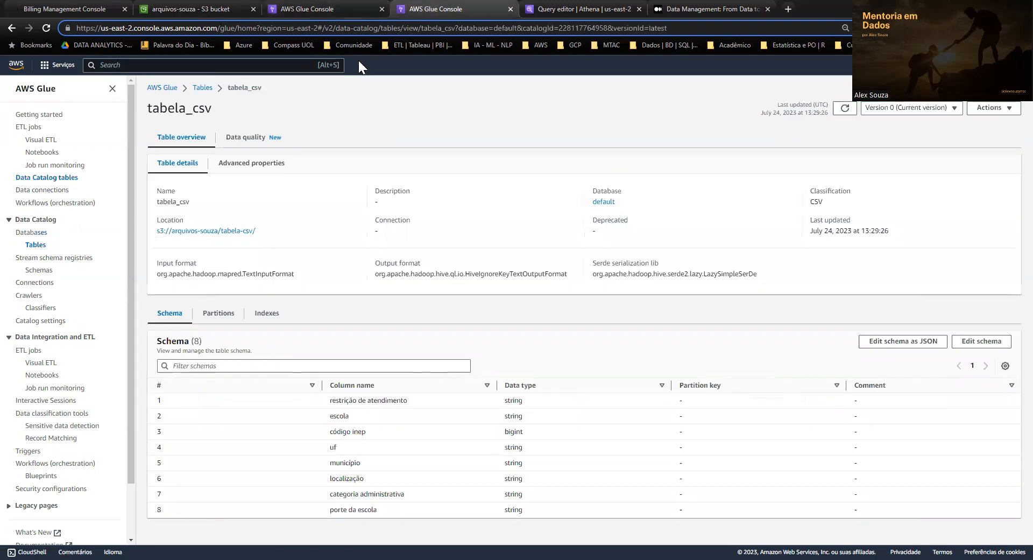
left_click(38, 246)
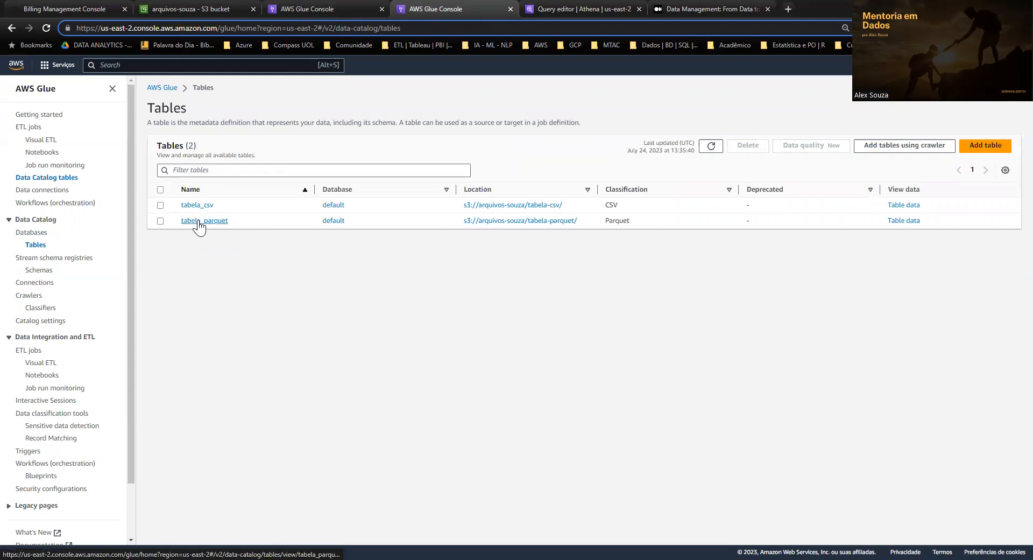
left_click(200, 222)
scroll(396, 359, "down", 2)
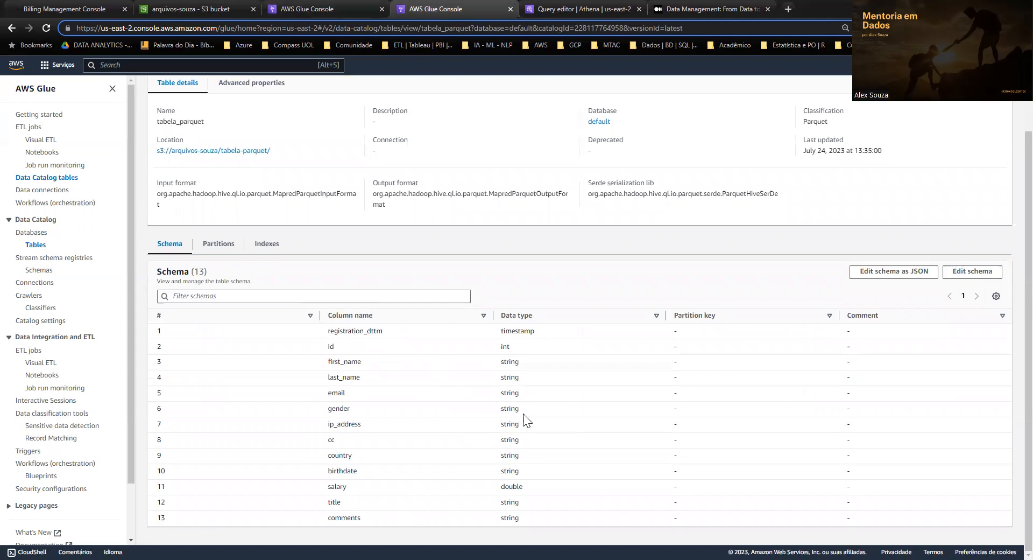
scroll(500, 460, "up", 2)
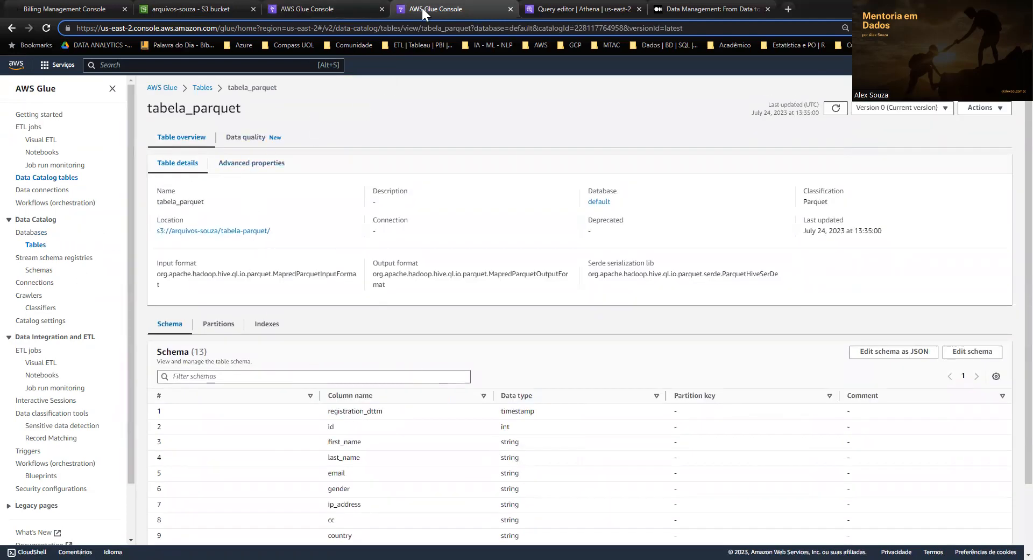
Switch to the Athena query editor, refresh the table list of the default database, and open a new query.
left_click(556, 6)
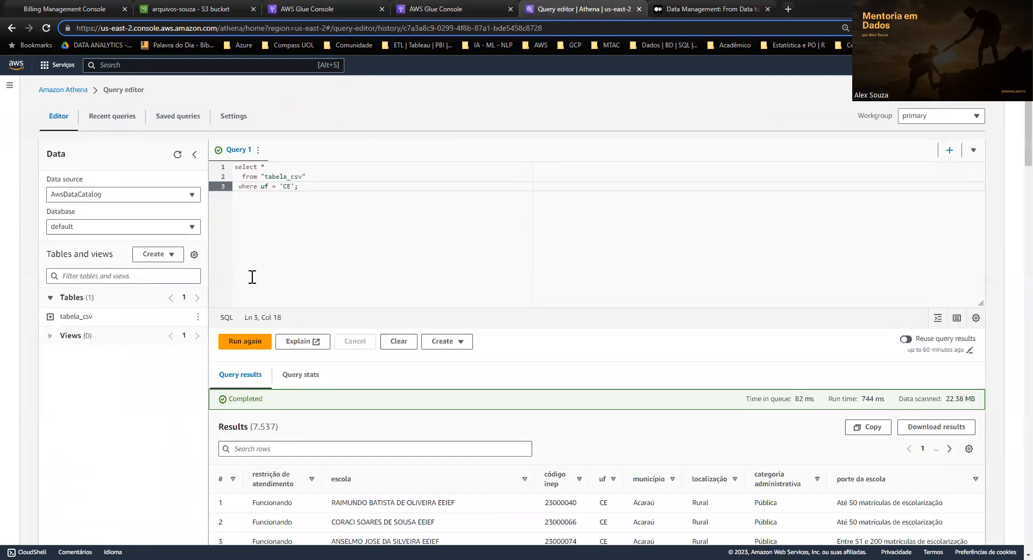
left_click(177, 156)
left_click(950, 152)
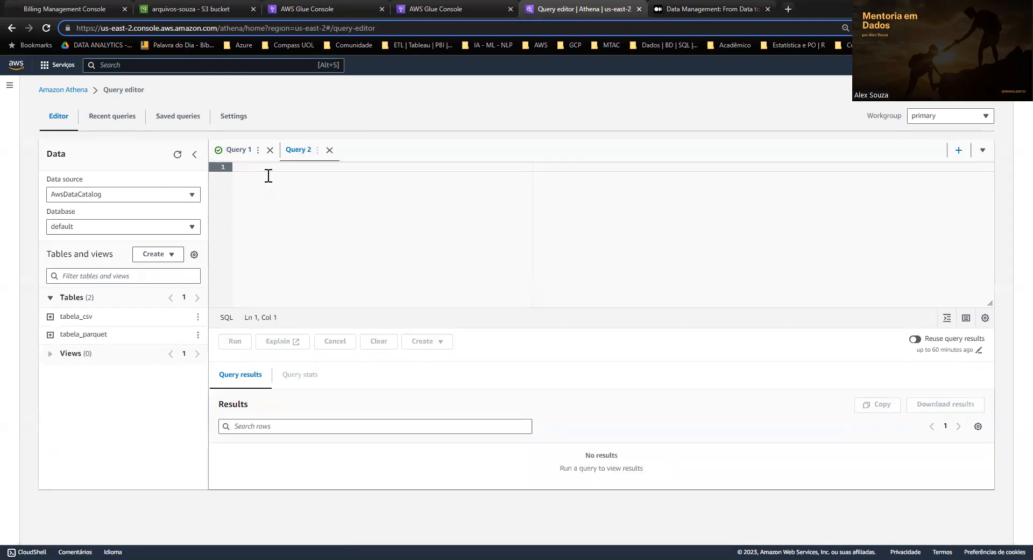
Write the query select * from "tabela_parquet"; and run it.
type("select (")
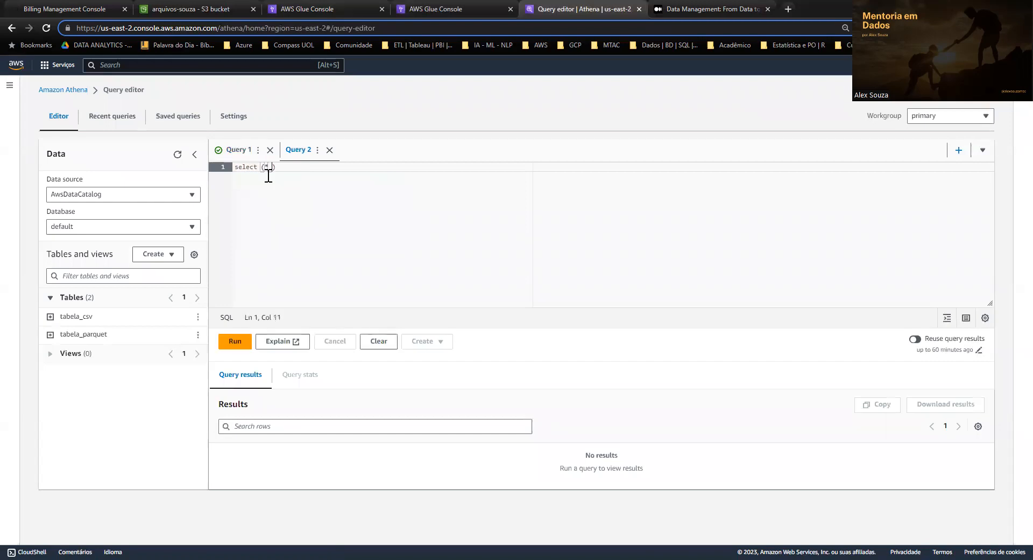
key("BackSpace")
type("* fro")
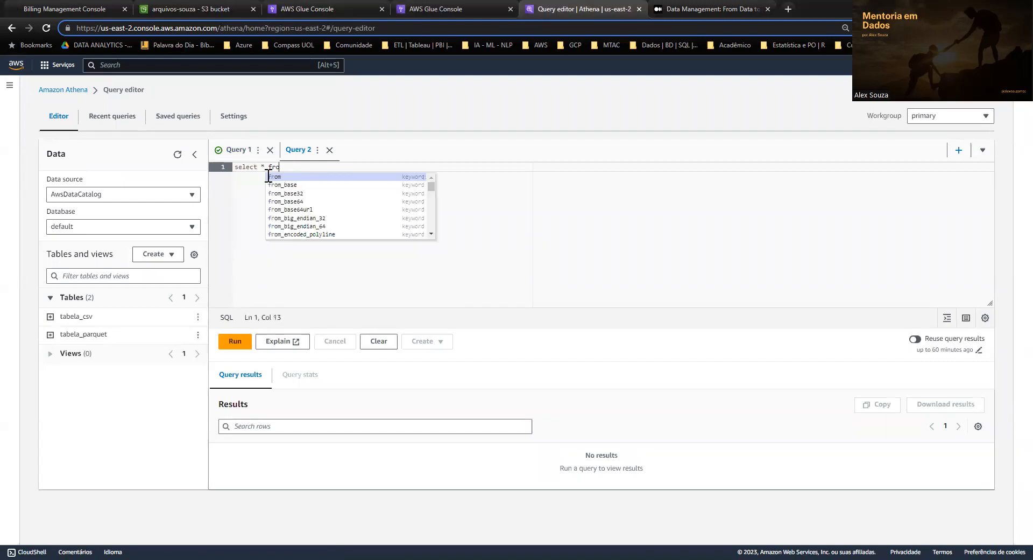
type("m \"ta")
key("Down")
key("Return")
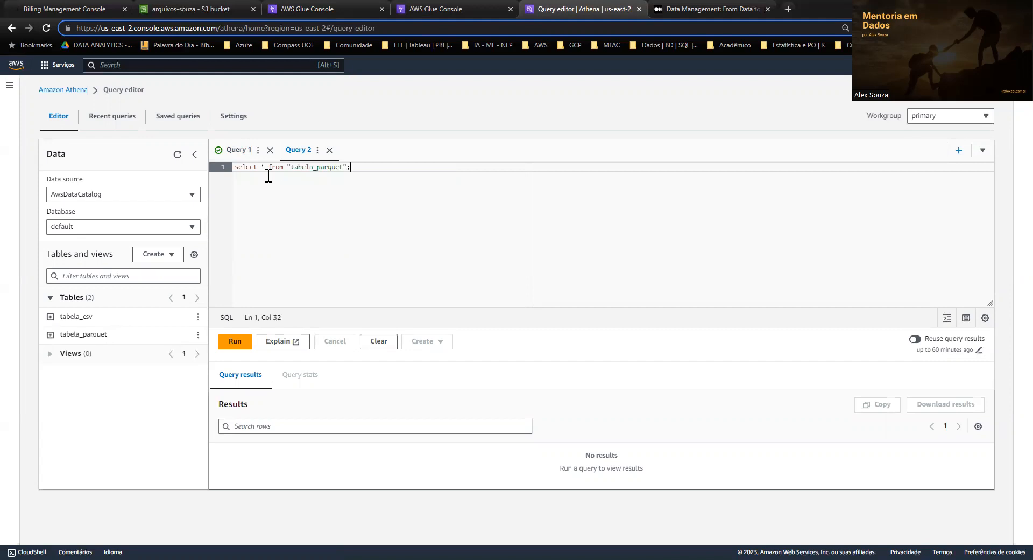
left_click(237, 342)
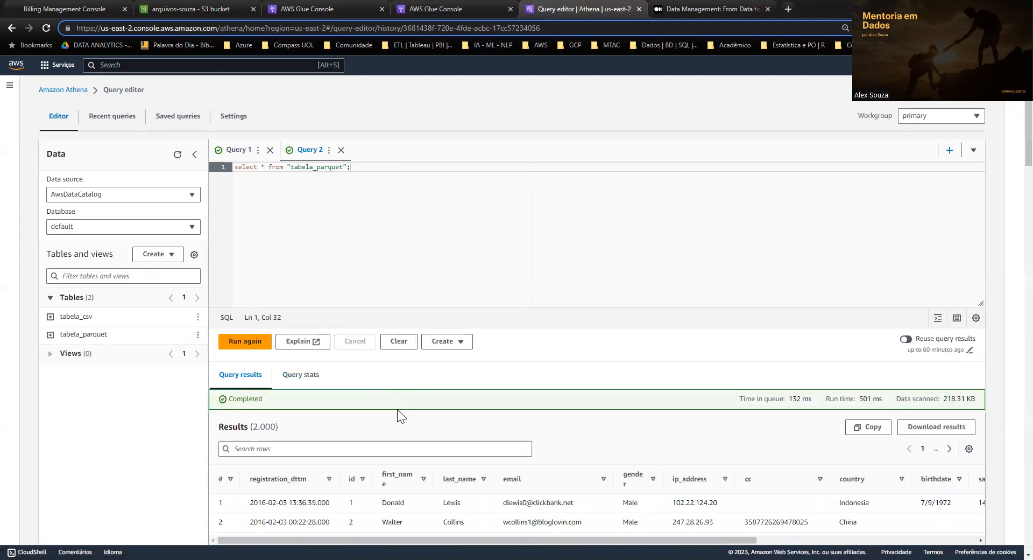
Look through the rows and columns returned by the tabela_parquet query.
scroll(398, 406, "down", 12)
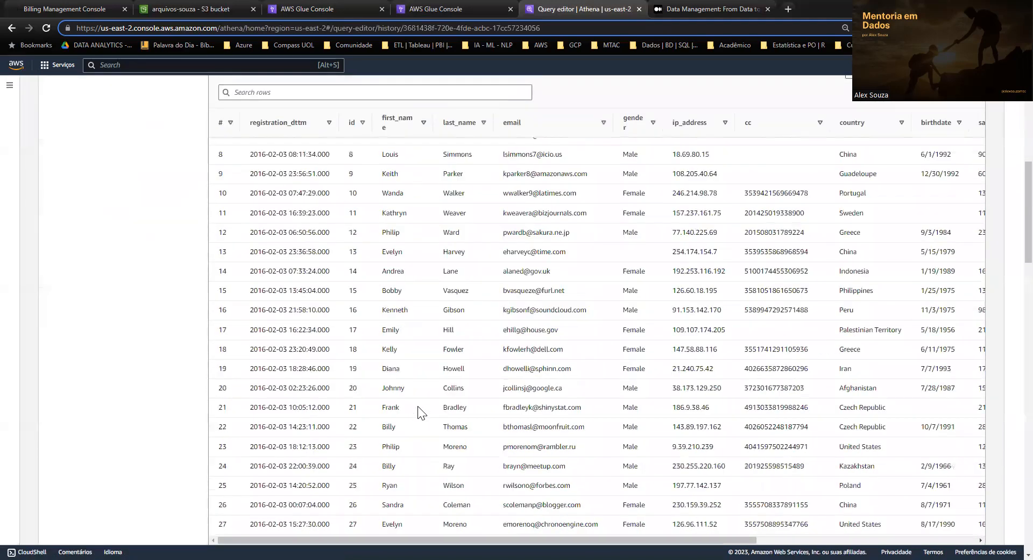
scroll(420, 411, "up", 10)
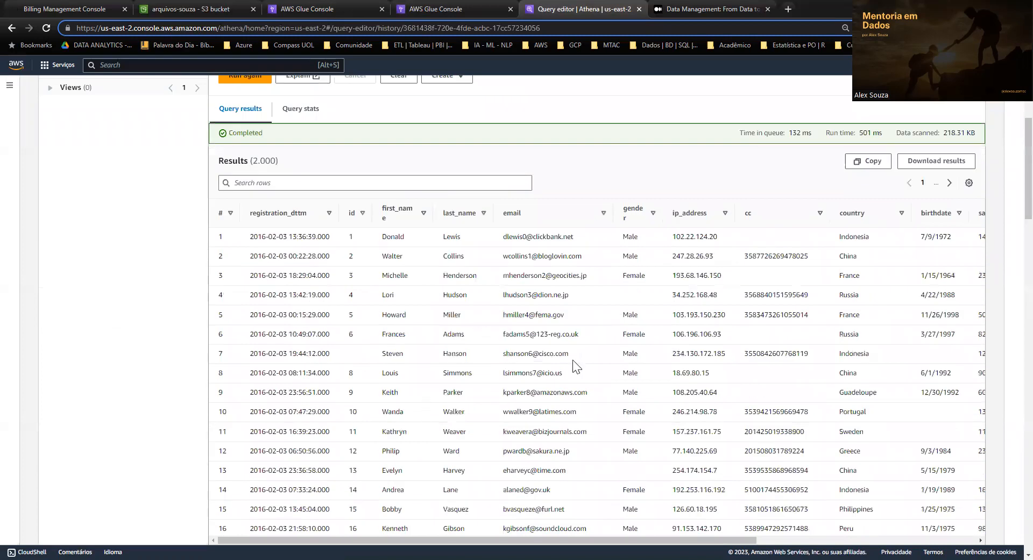
scroll(632, 409, "up", 3)
scroll(632, 425, "down", 2)
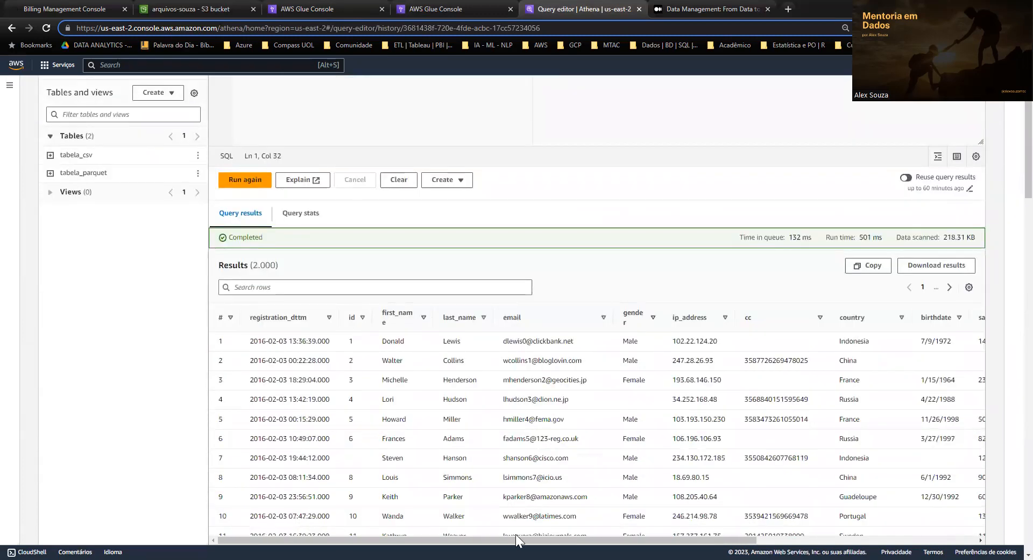
left_click_drag(543, 536, 350, 508)
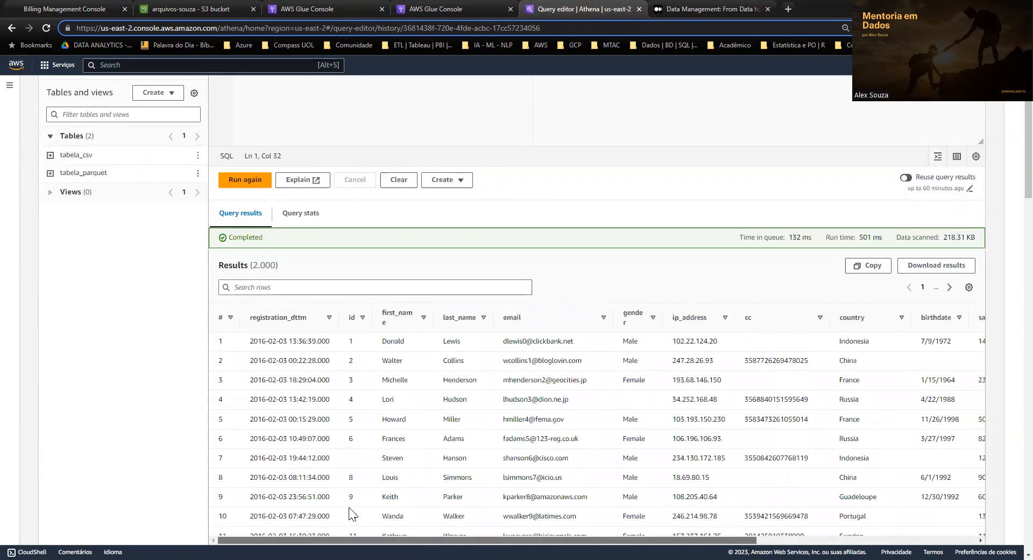
scroll(470, 380, "up", 1)
scroll(470, 379, "up", 3)
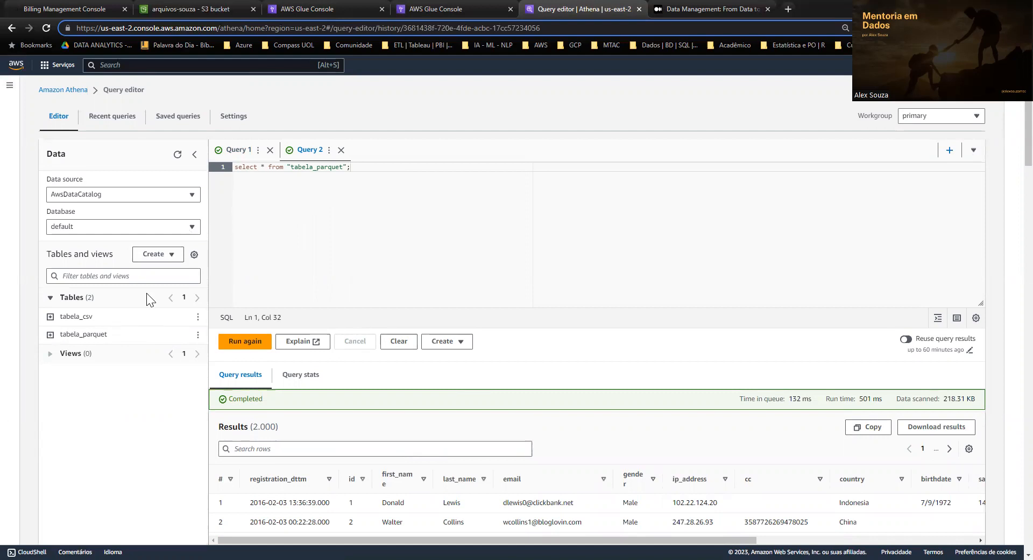
Put the from "tabela_parquet" clause of the query on its own second line.
left_click(269, 167)
key("Return")
key("Left")
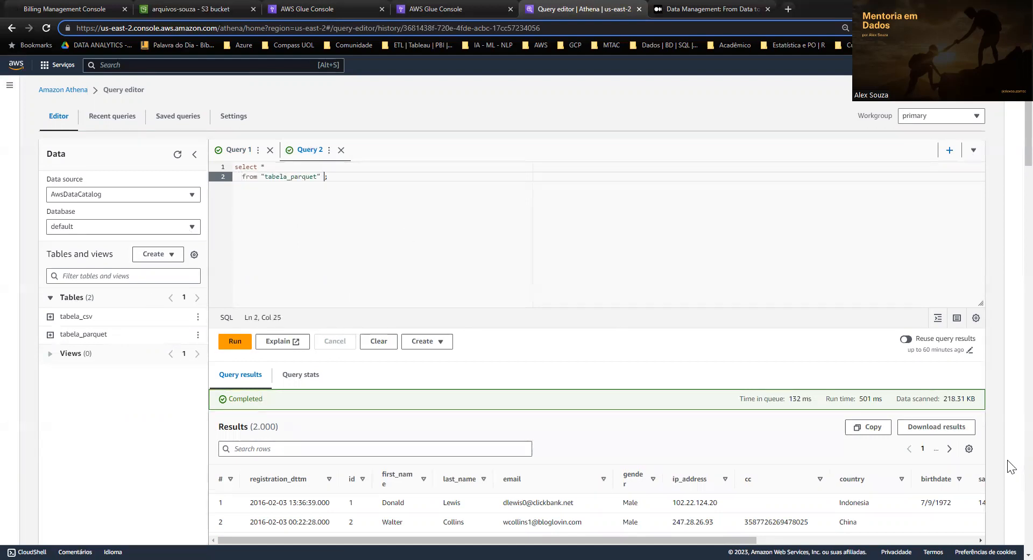
type("tp")
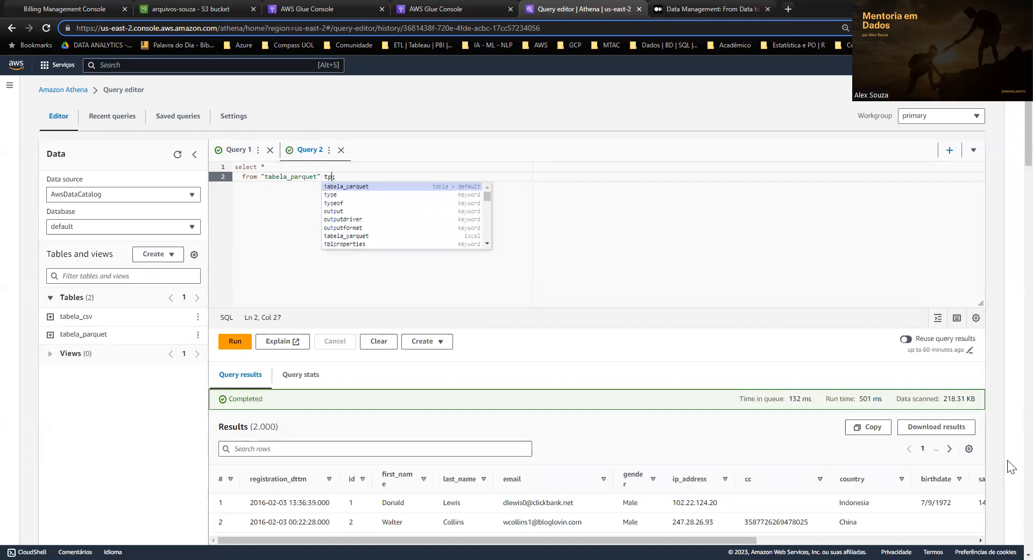
key("Return")
key("BackSpace")
key("BackSpace")
key("BackSpace")
key("BackSpace")
key("BackSpace")
key("BackSpace")
key("BackSpace")
key("BackSpace")
key("BackSpace")
key("BackSpace")
key("BackSpace")
key("BackSpace")
key("BackSpace")
key("BackSpace")
key("BackSpace")
key("BackSpace")
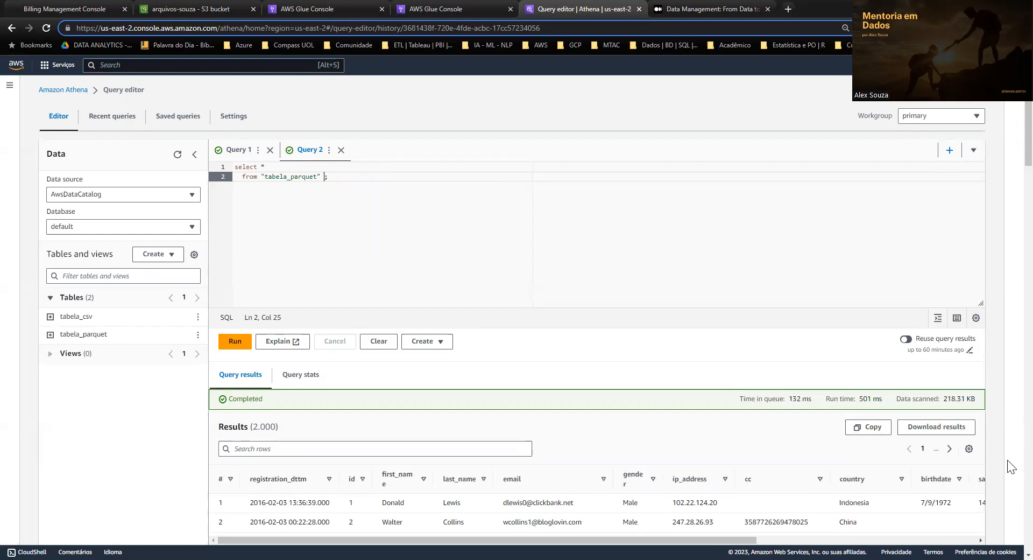
Give tabela_parquet the alias tb and add a third line joining "tabela_csv" with the alias tc.
type("tb")
key("Return")
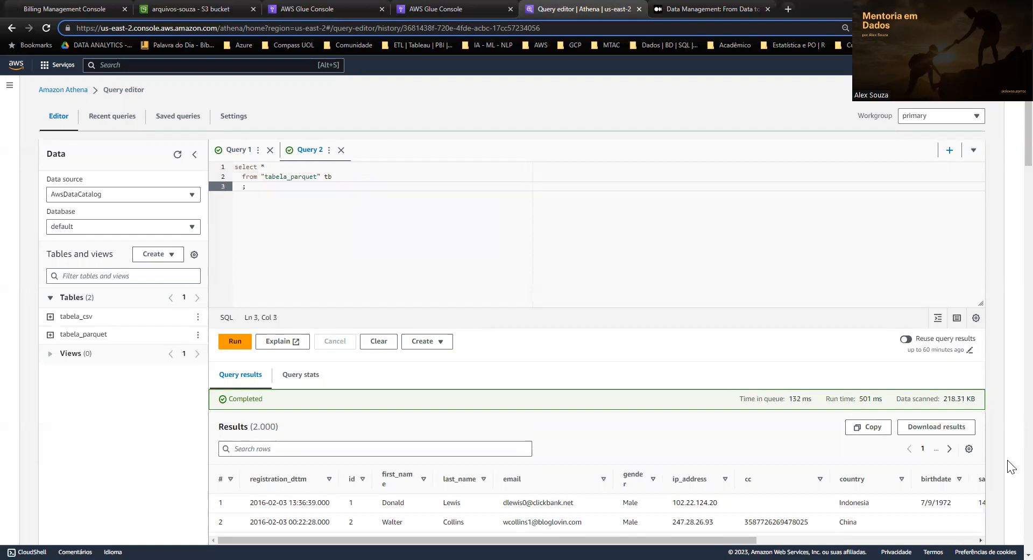
type("jo")
type("in \"")
type("tab")
type("e")
key("Return")
type("tc")
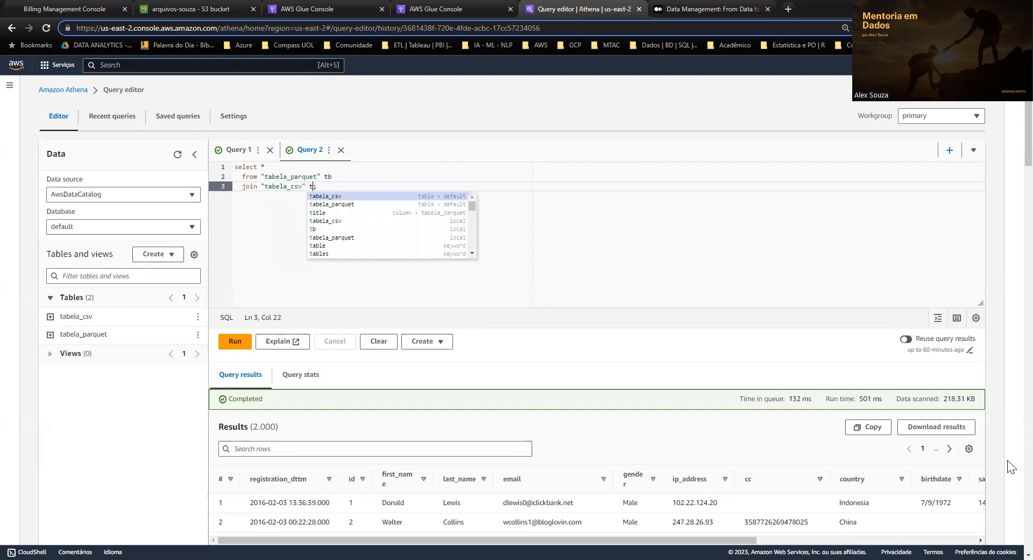
Change the alias of tabela_parquet to tp and end the join line with the placeholder condition on ....
key("Escape")
key("Up")
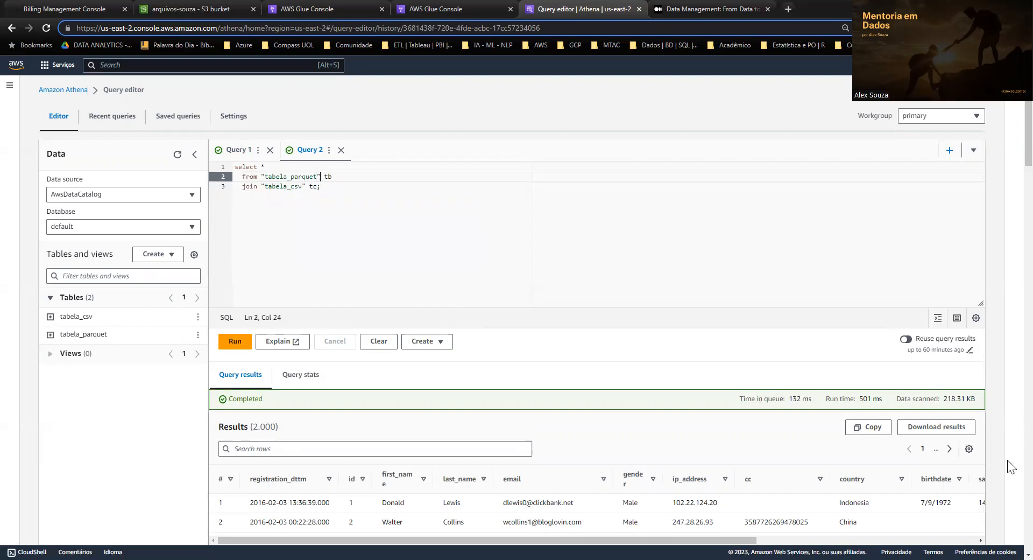
type("tp")
key("Escape")
key("Down")
type("on .")
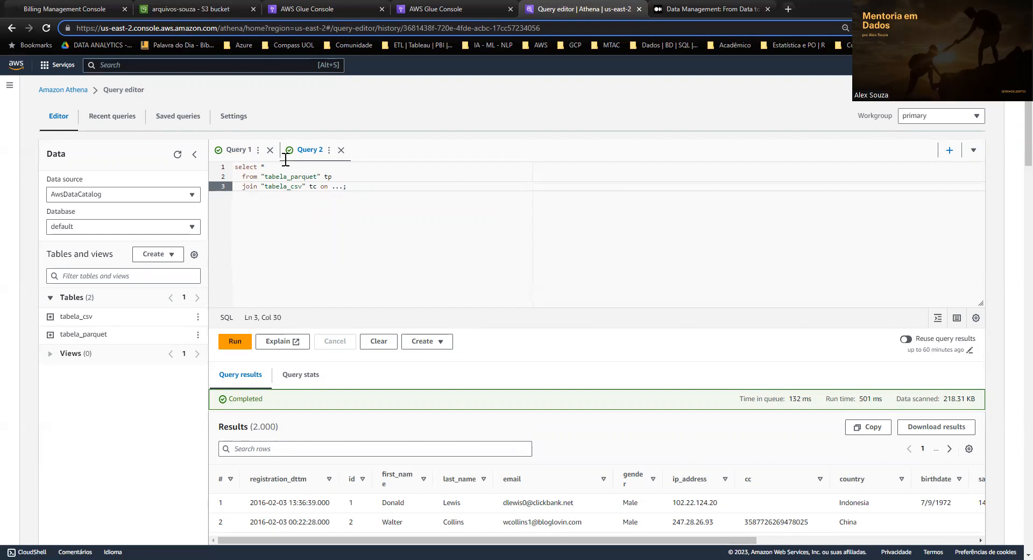
Save the Query 1 select on tabela_csv under the name Consulta Tabela CSV.
left_click(239, 154)
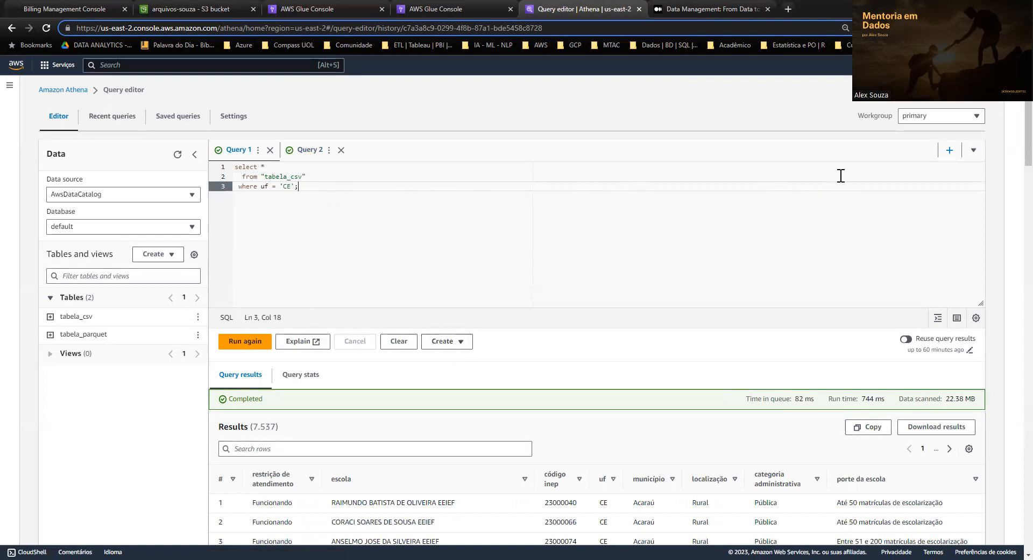
left_click(257, 150)
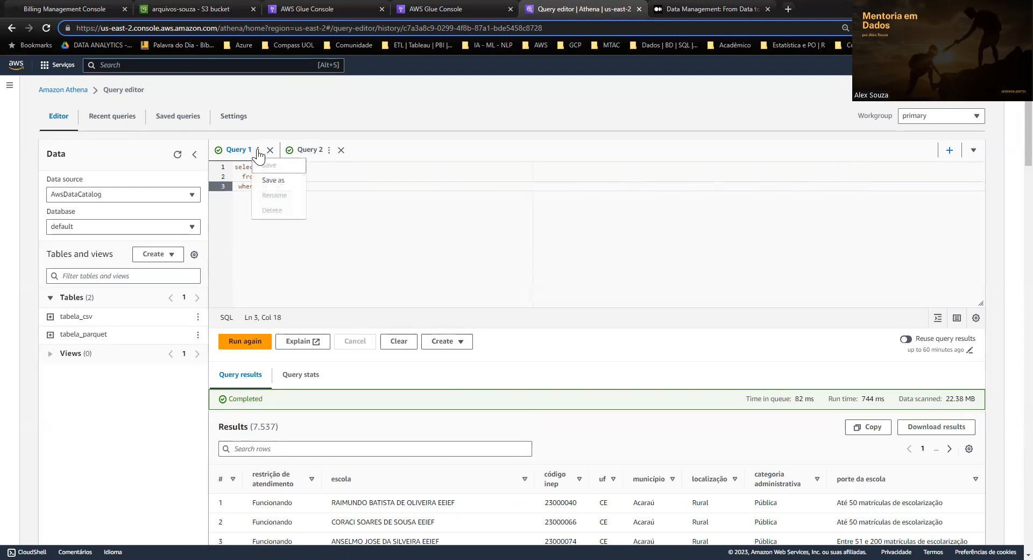
left_click(277, 181)
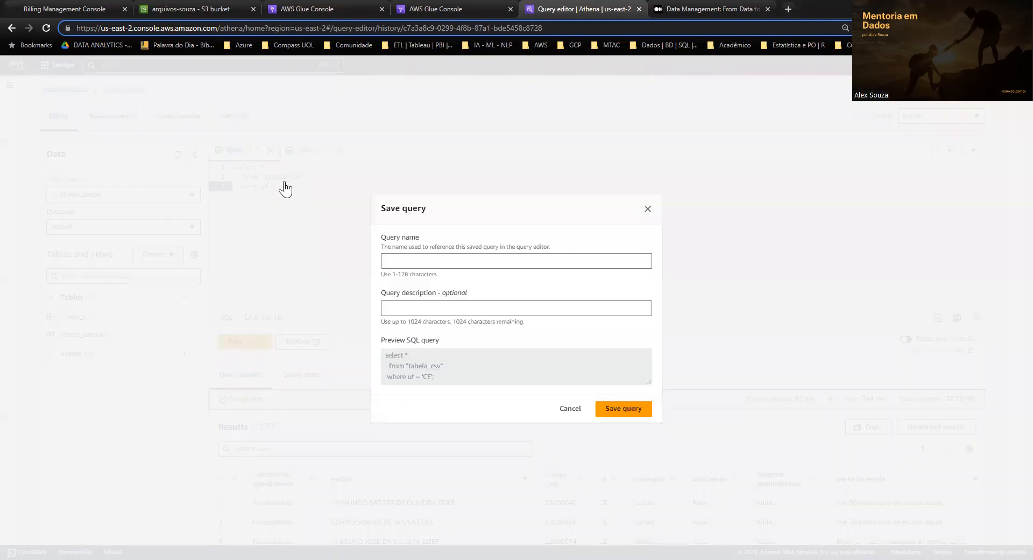
left_click(413, 261)
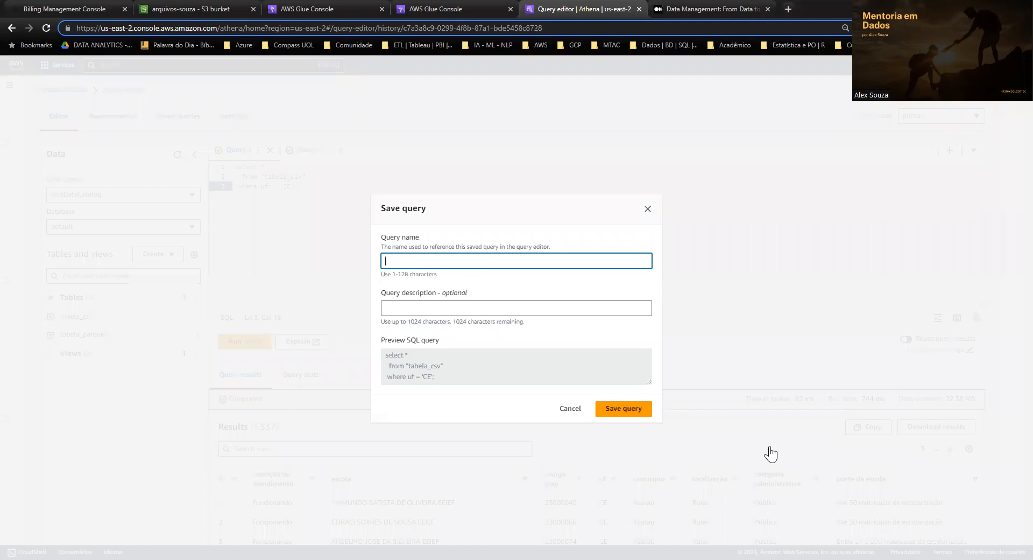
type("Consulta Tabela CSV")
left_click(628, 410)
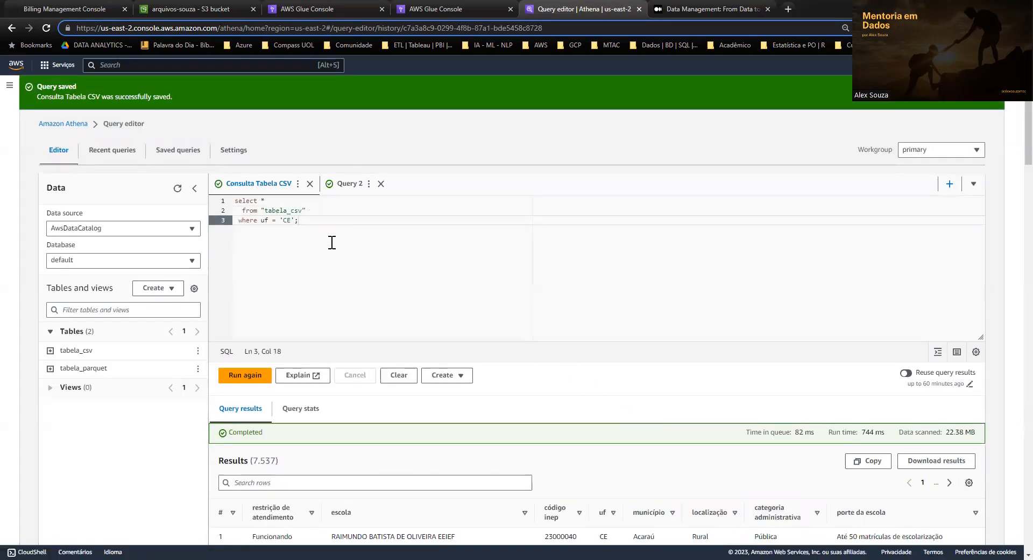
Check the recent and saved query lists and open Consulta Tabela CSV from the saved queries.
left_click(973, 184)
left_click(664, 292)
left_click(100, 153)
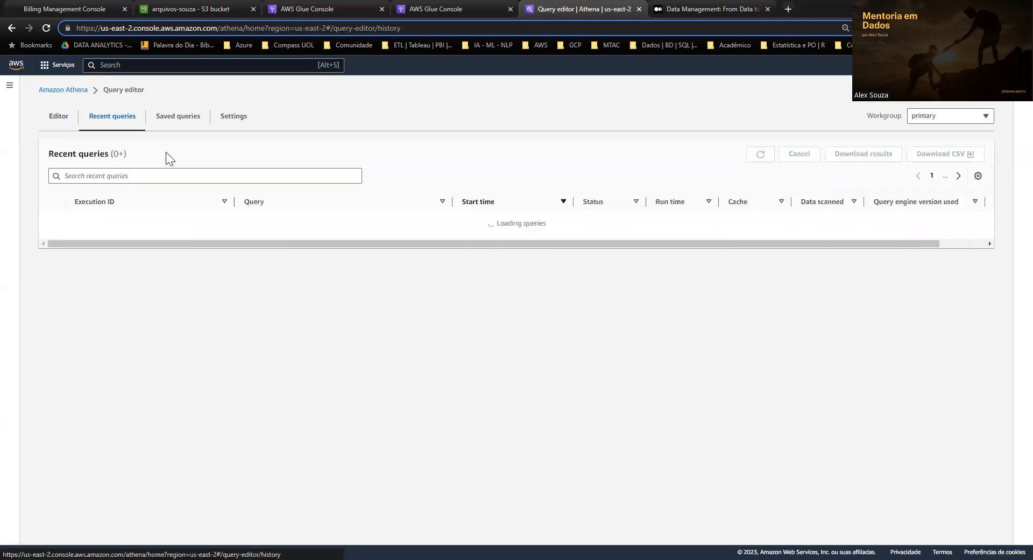
left_click(178, 118)
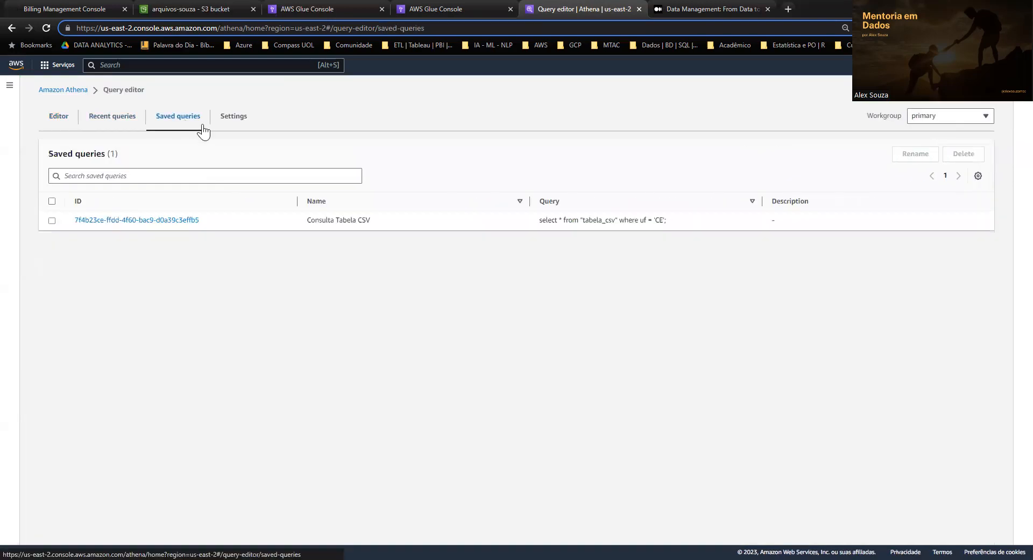
left_click(154, 220)
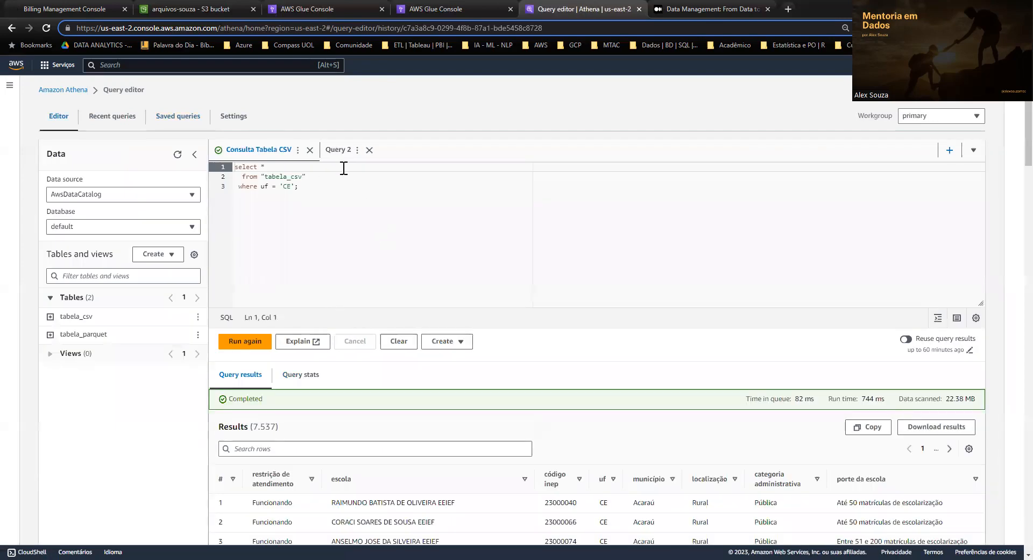
Close the Consulta Tabela CSV query in the editor and clear the SQL text of Query 2.
left_click(314, 153)
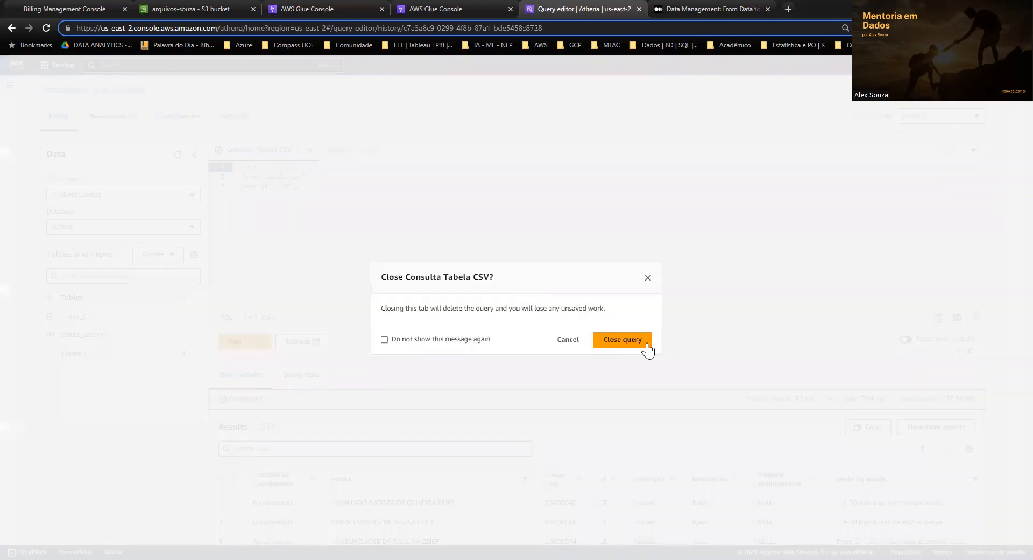
left_click(640, 345)
left_click(245, 151)
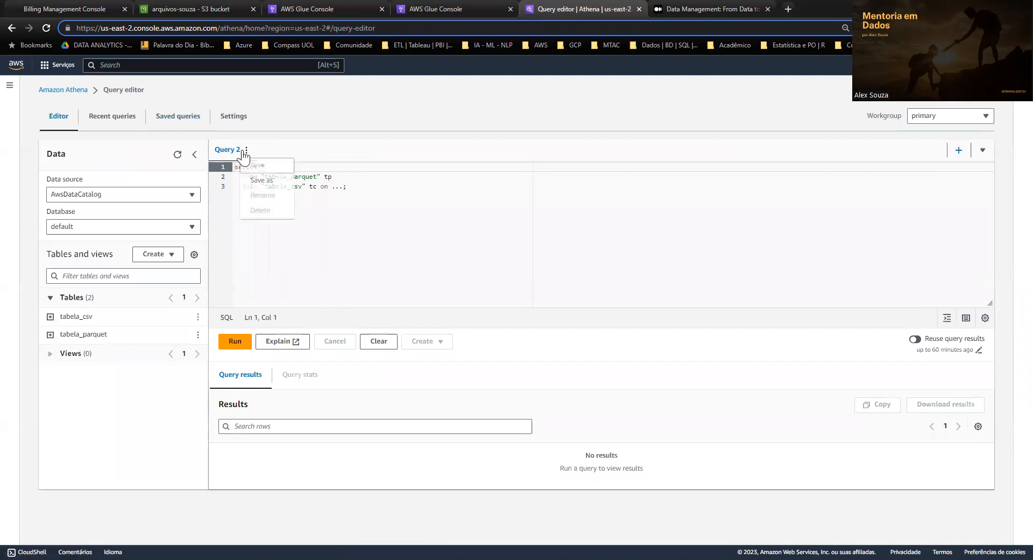
left_click(886, 193)
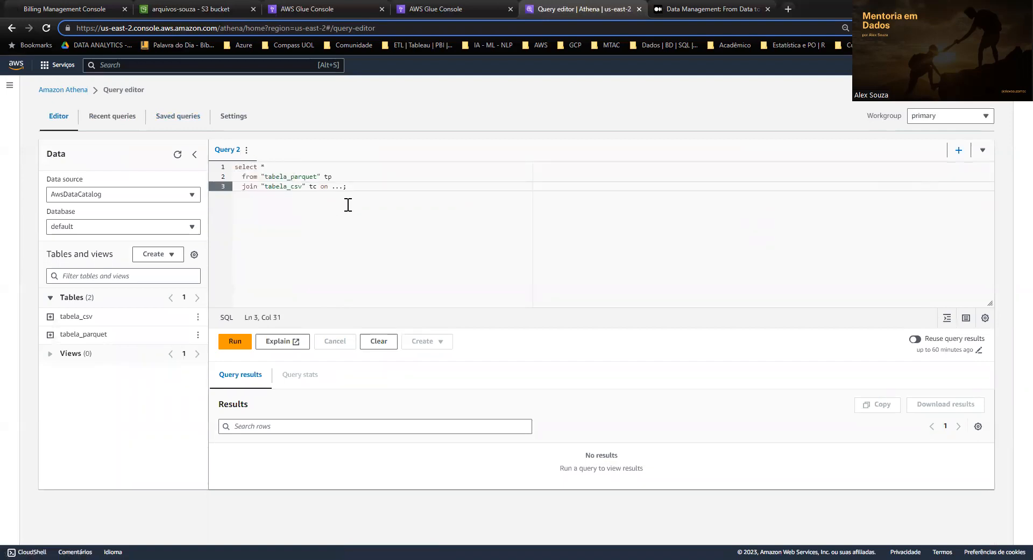
left_click(379, 341)
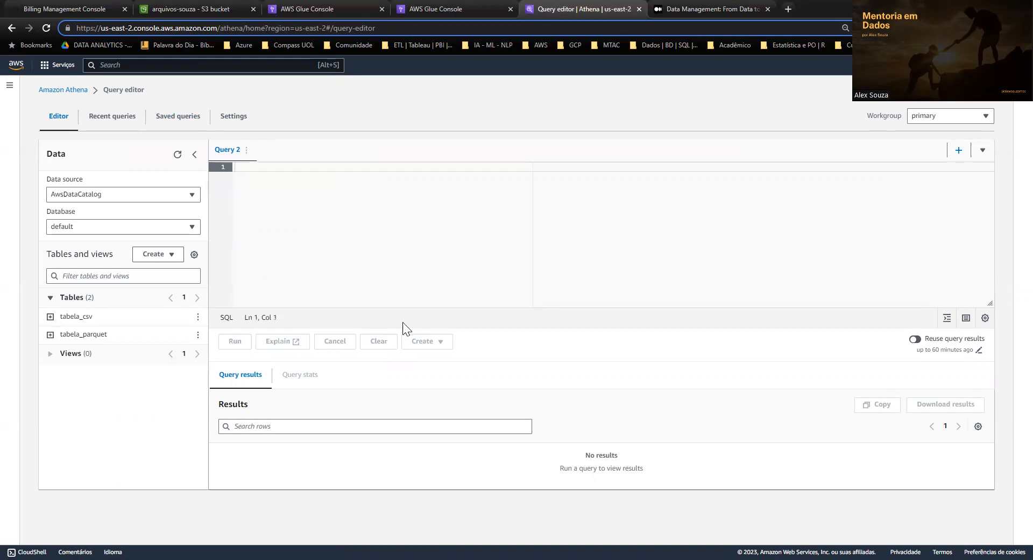
Reopen Consulta Tabela CSV in the editor from the list of saved queries.
left_click(188, 127)
left_click(165, 221)
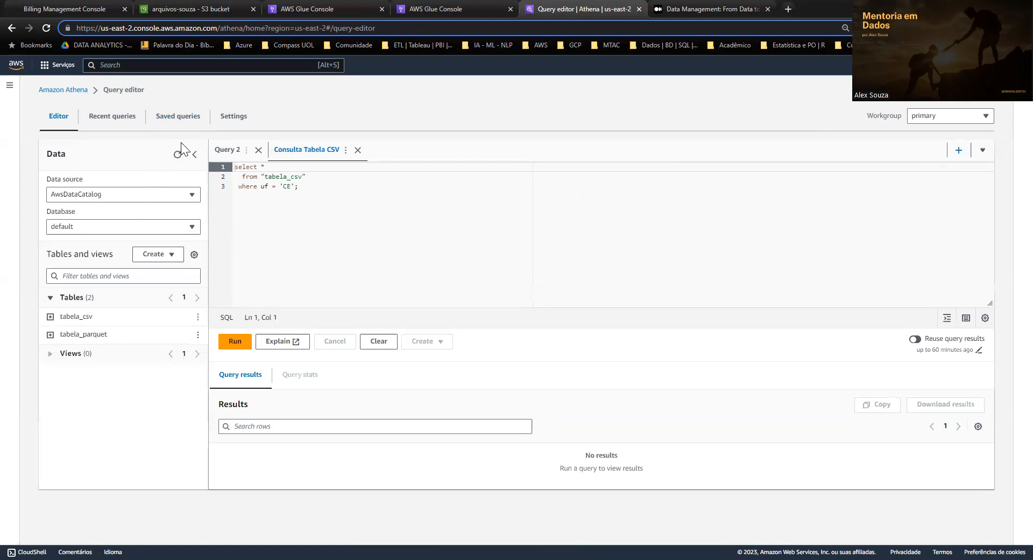
Open Athena's query result settings for editing and highlight the S3 path set as the result location.
left_click(233, 121)
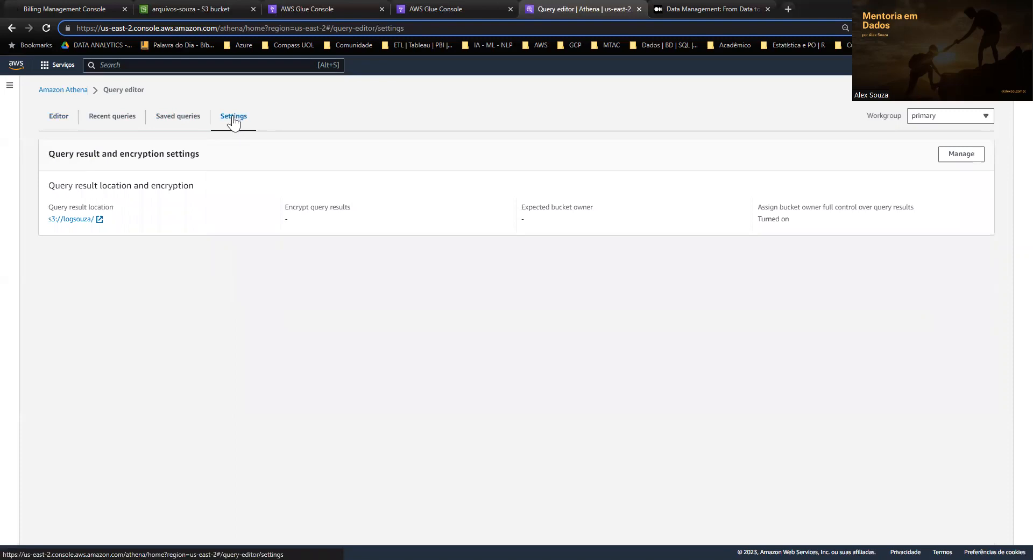
left_click(942, 160)
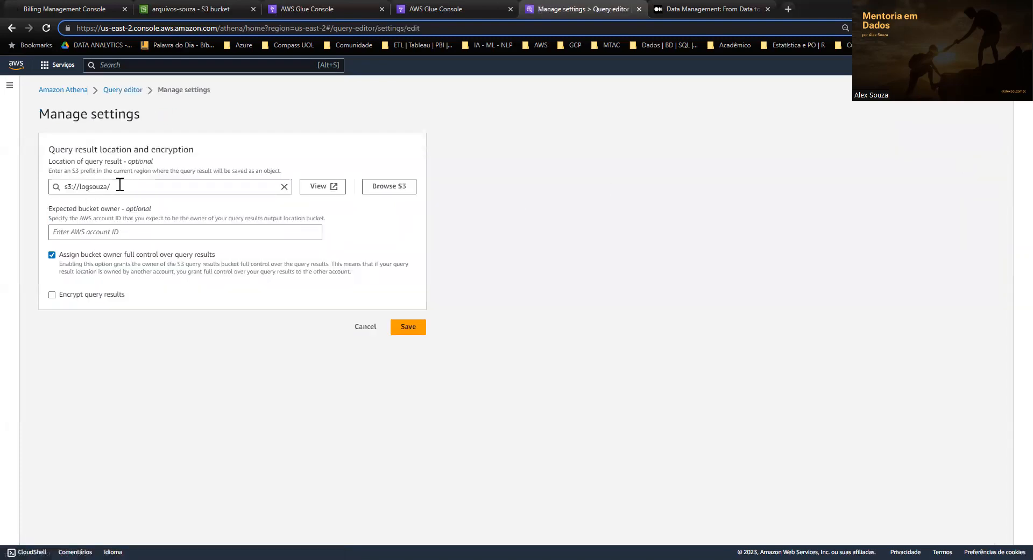
left_click(111, 186)
left_click_drag(122, 186, 60, 186)
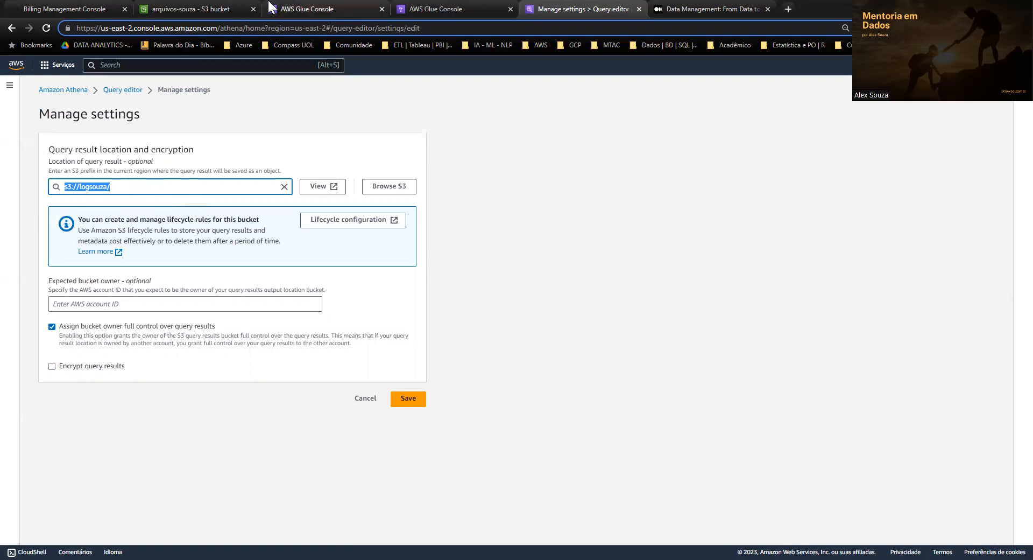
Check the list of S3 buckets for logsouza and return to Athena's query result settings.
left_click(220, 8)
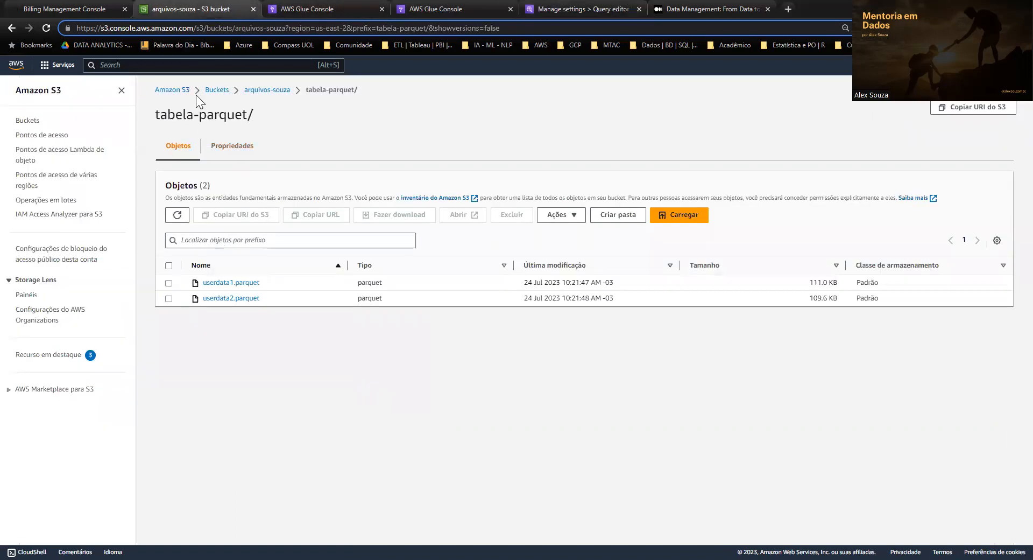
left_click(215, 93)
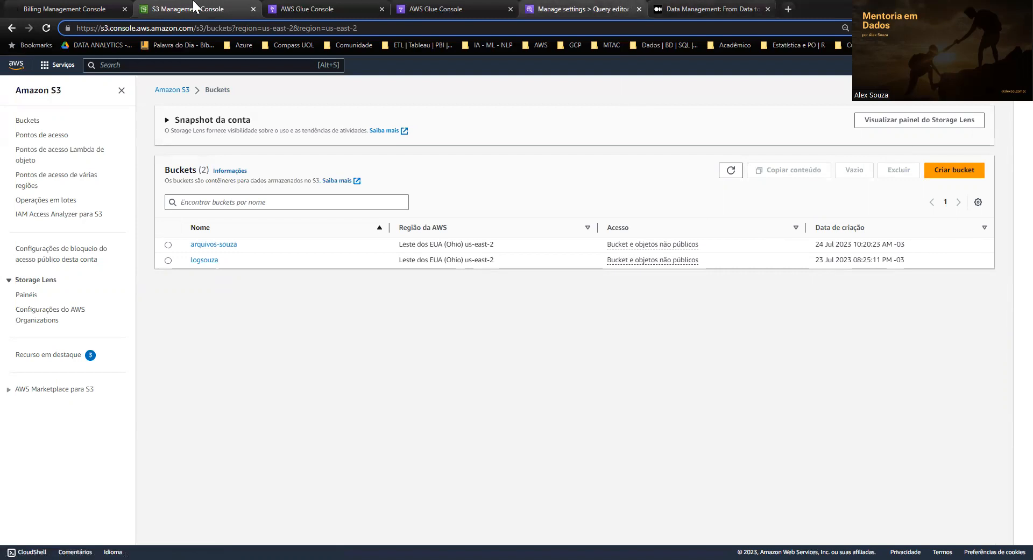
left_click(604, 9)
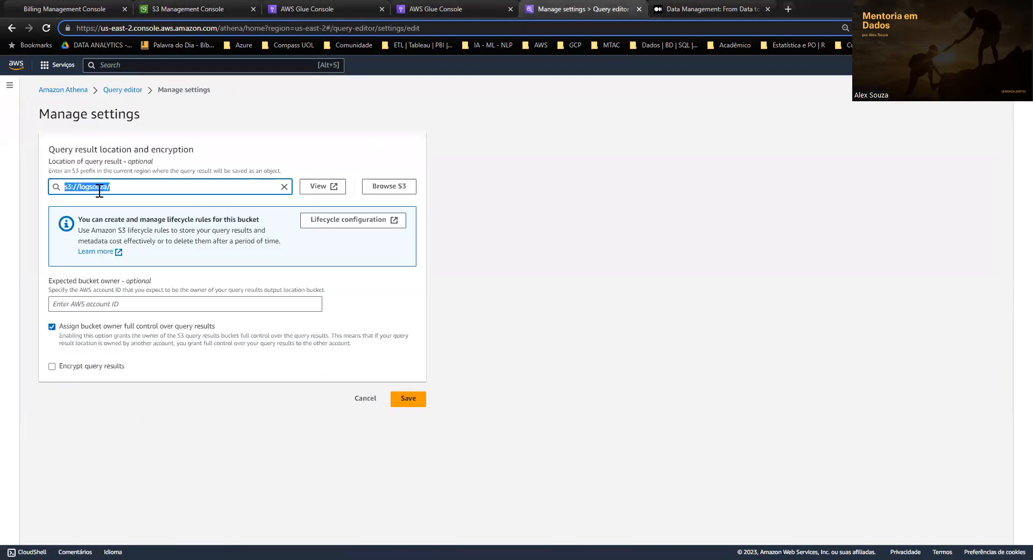
Browse the S3 buckets for the query result location, select logsouza, and cancel the choice.
left_click(386, 189)
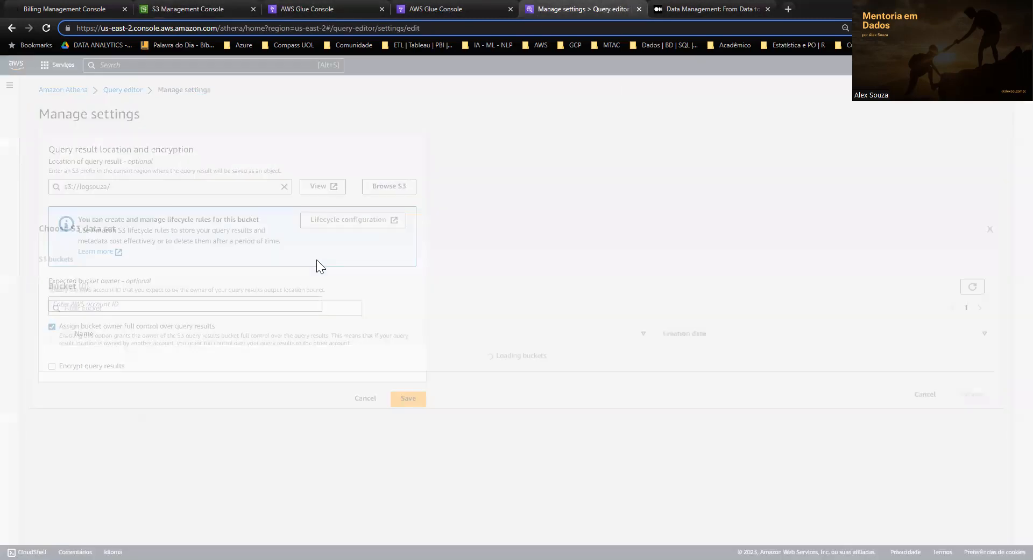
left_click(52, 364)
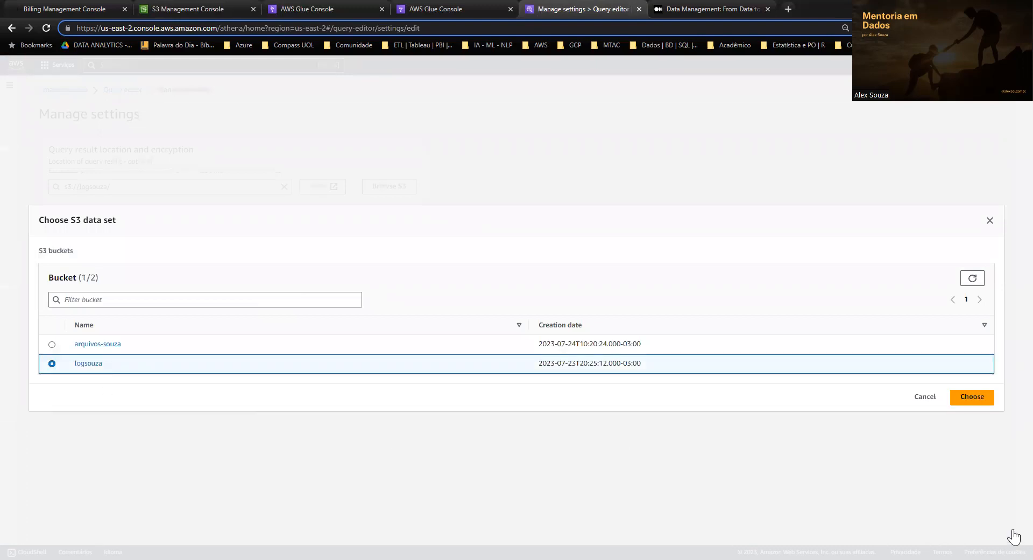
left_click(926, 396)
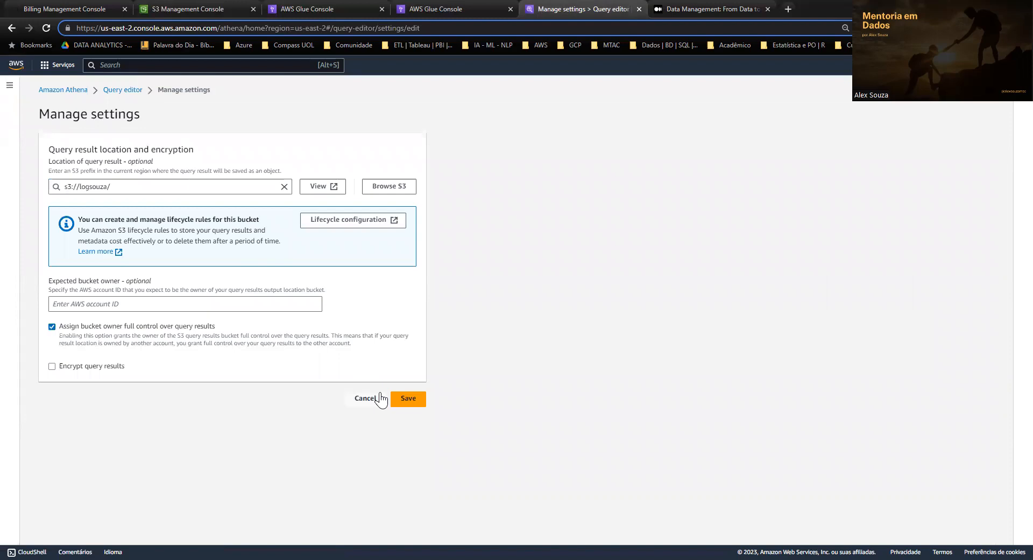
Save the query result settings and launch the query editor from Athena's landing page.
left_click(408, 398)
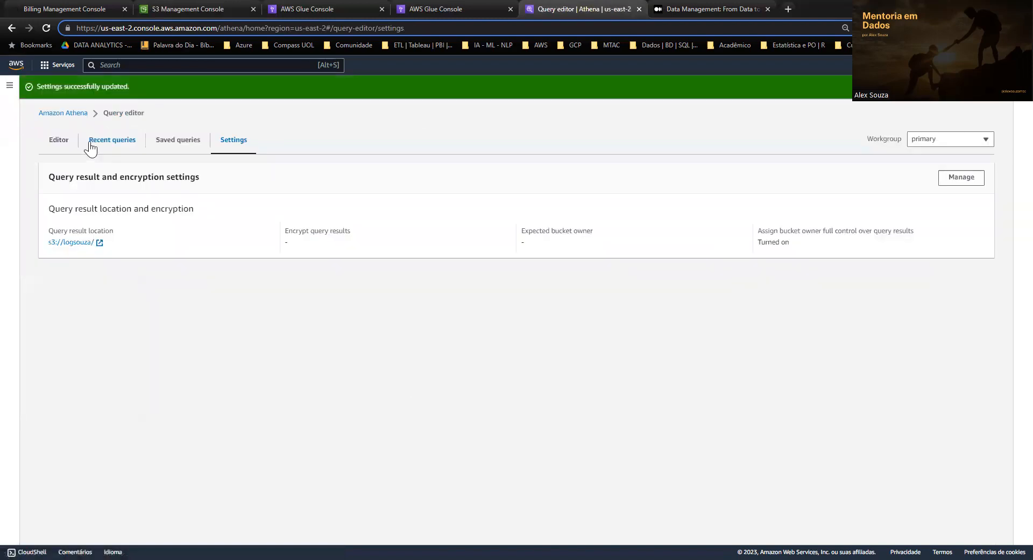
left_click(73, 113)
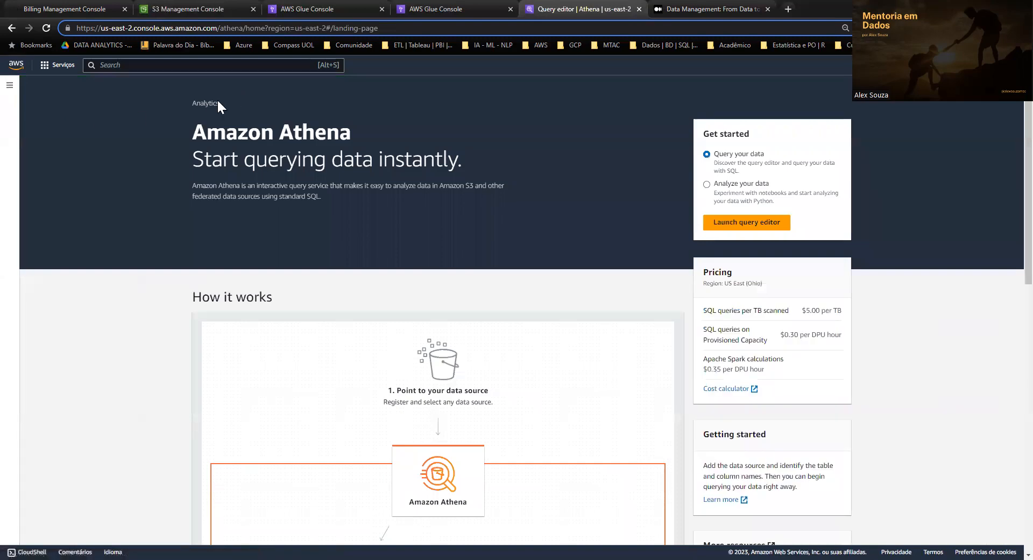
left_click(737, 223)
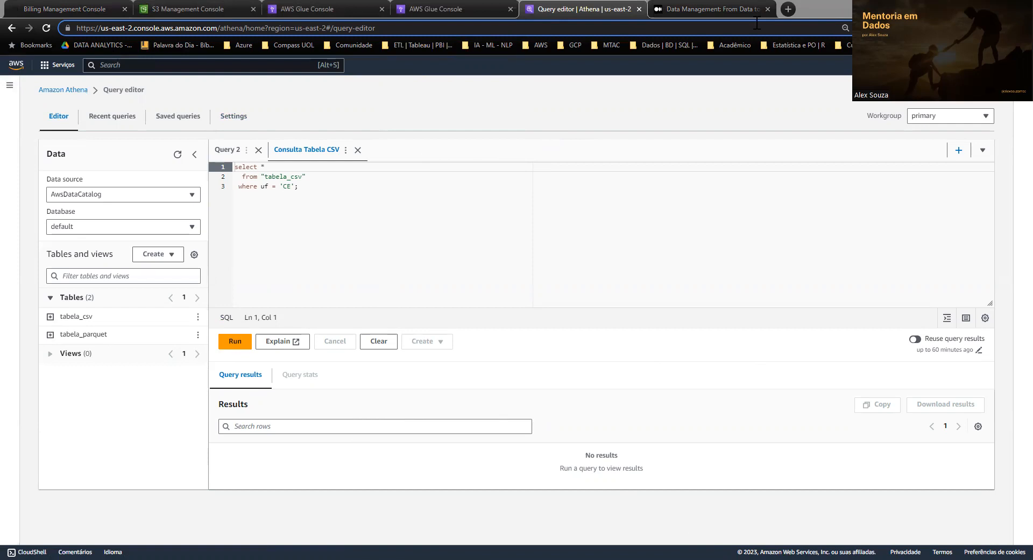
Examine the data pipeline figure in the lakehouse article, and search the AWS services for dms from the S3 console.
left_click(694, 7)
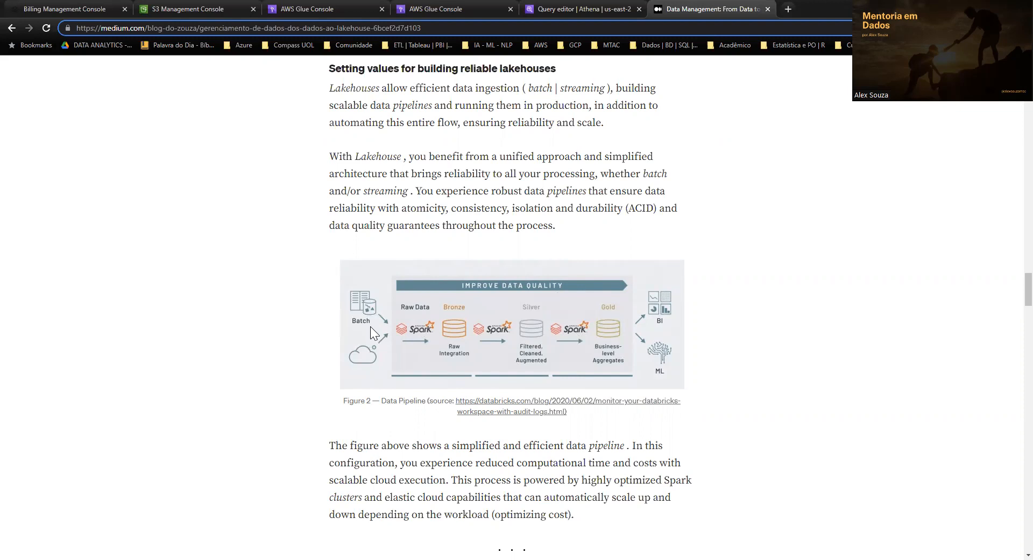
left_click(212, 9)
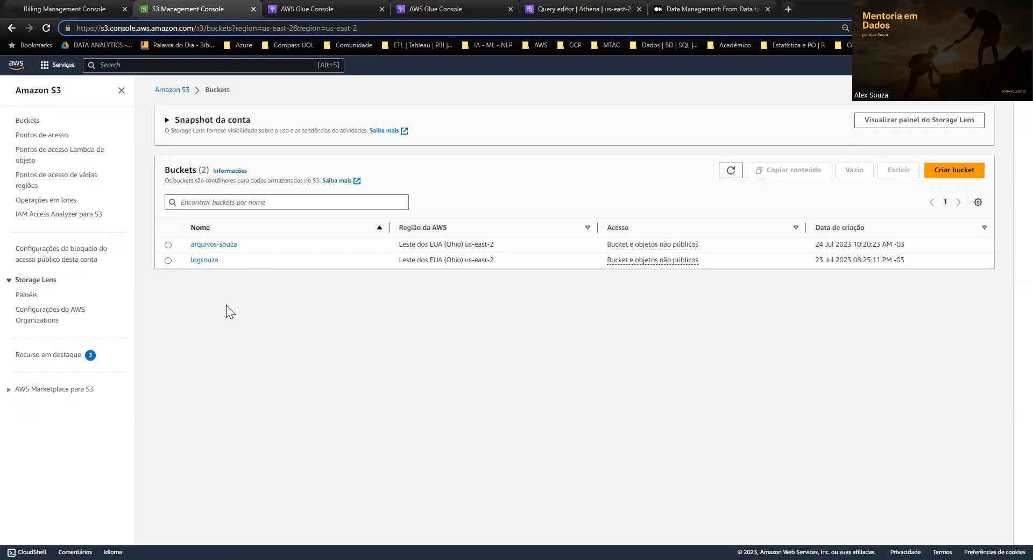
left_click(164, 65)
type("dms")
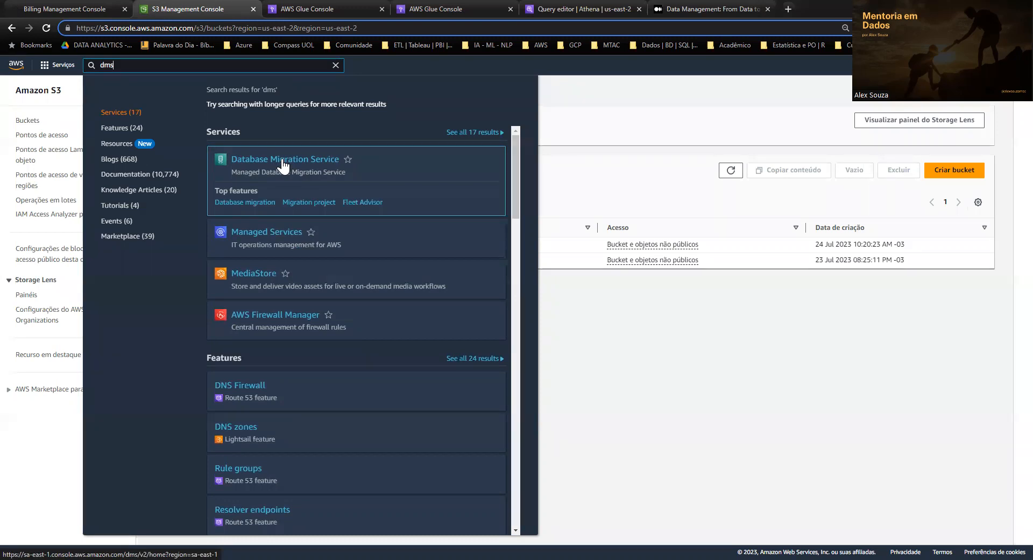
left_click(654, 340)
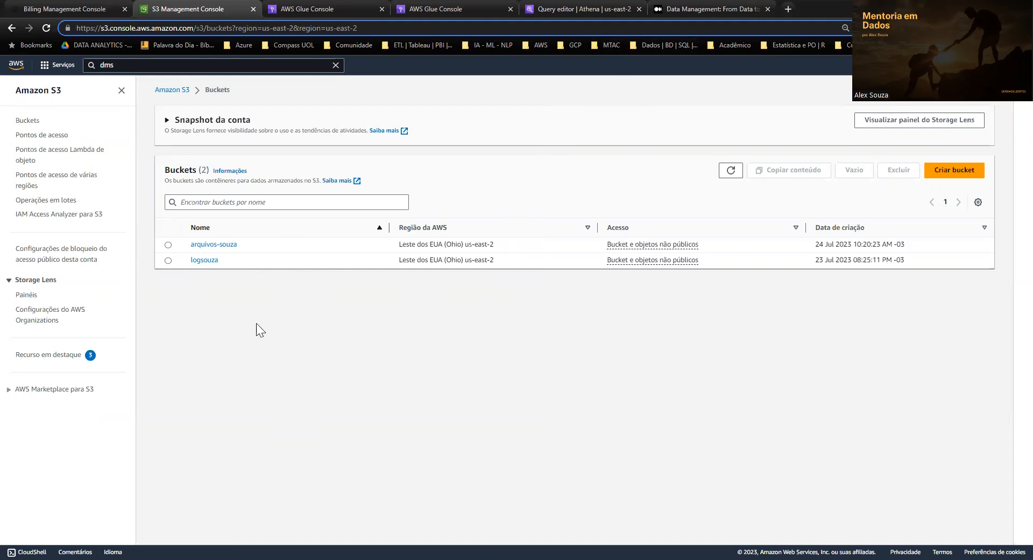
Compare the batch, Spark and BI/ML stages of the article's pipeline figure with the S3 bucket list.
left_click(690, 8)
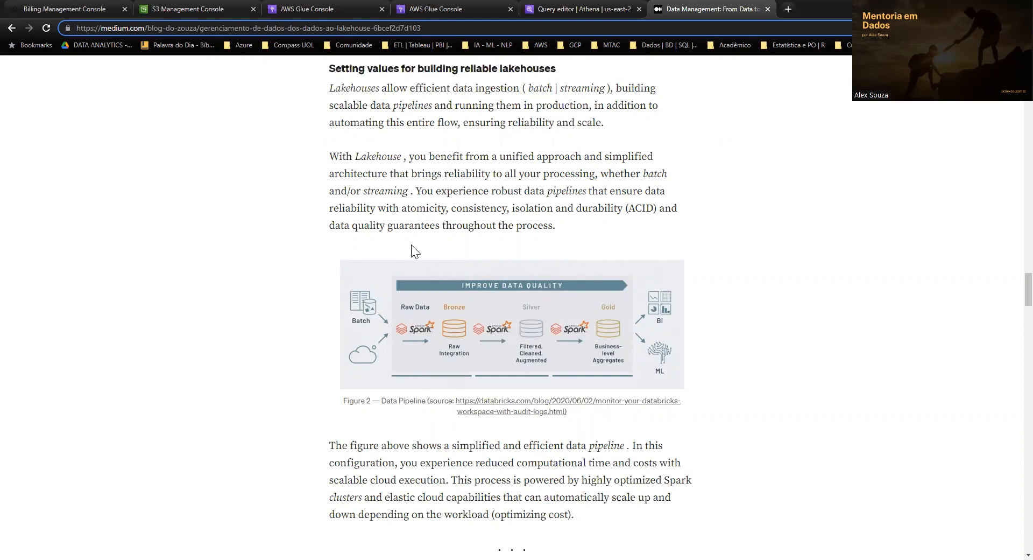
left_click(209, 9)
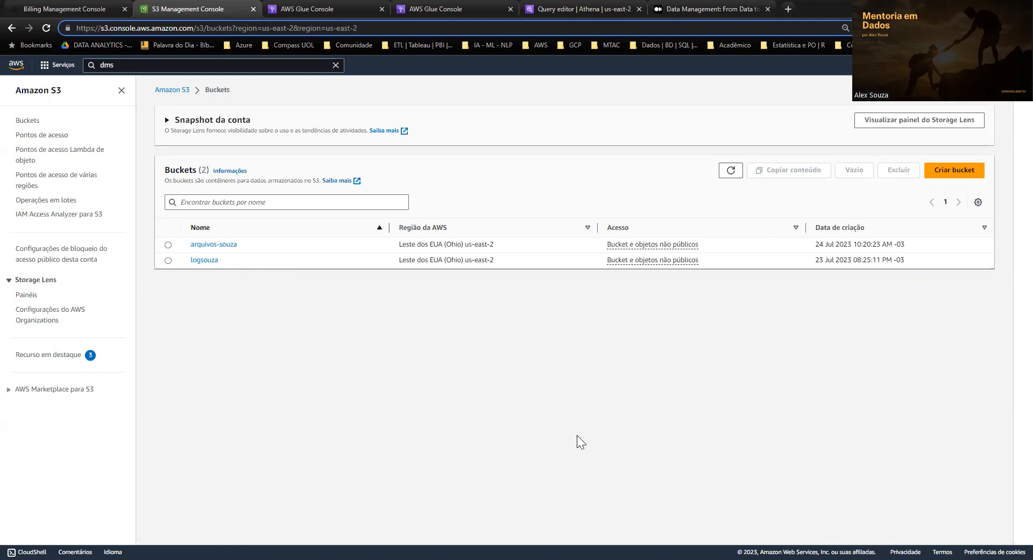
left_click(677, 8)
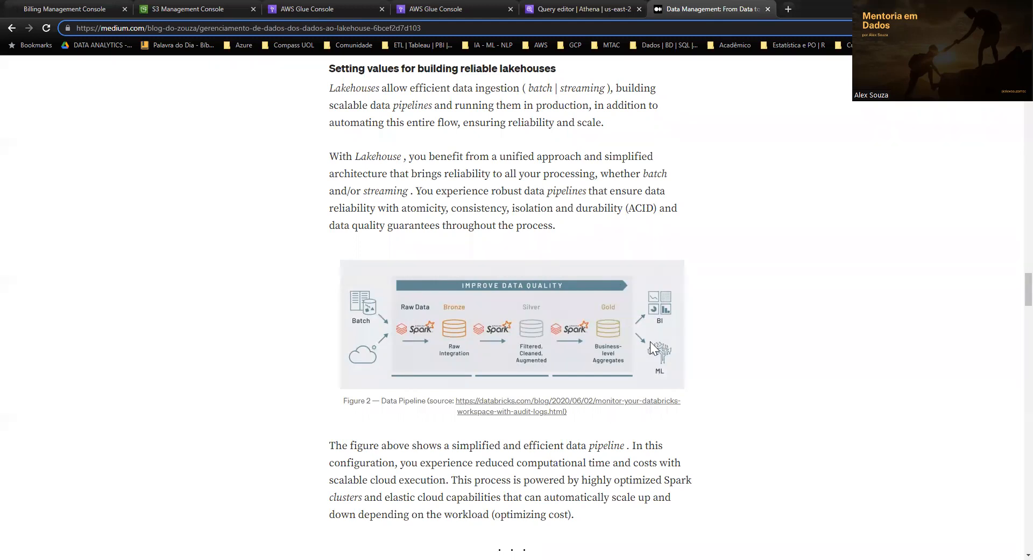
left_click(194, 7)
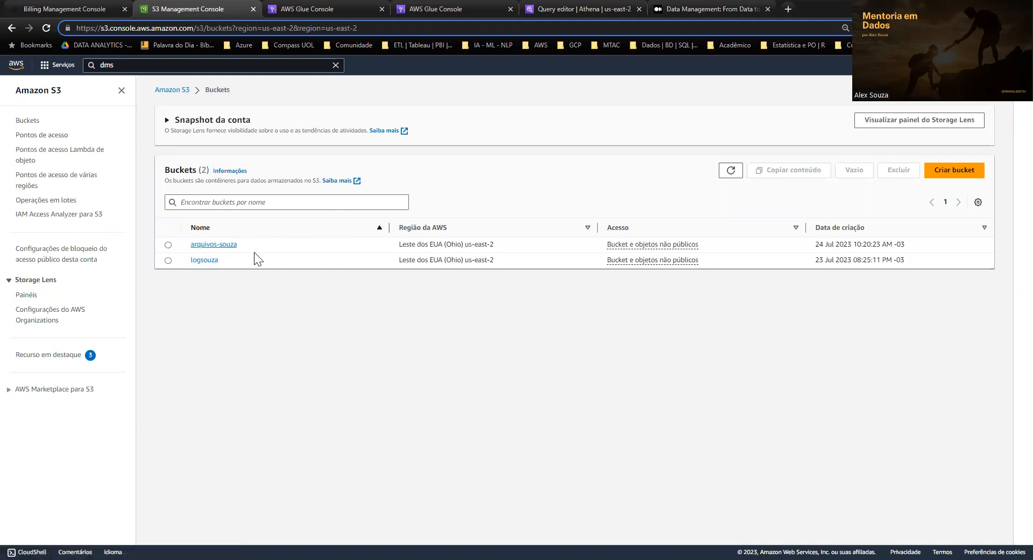
Review the Glue crawlers, the tabela_parquet table details and the query in the Athena editor.
left_click(301, 9)
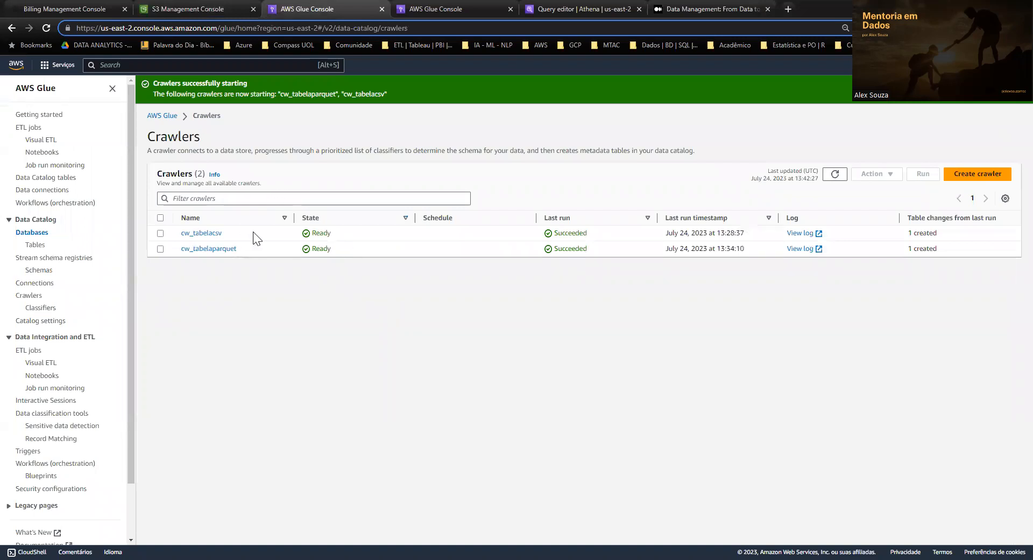
left_click(436, 8)
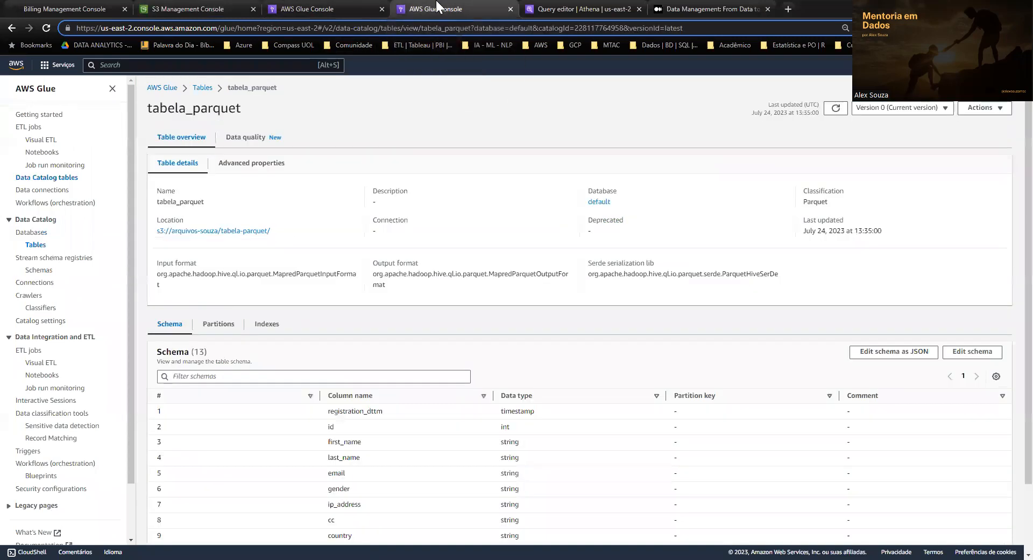
left_click(566, 12)
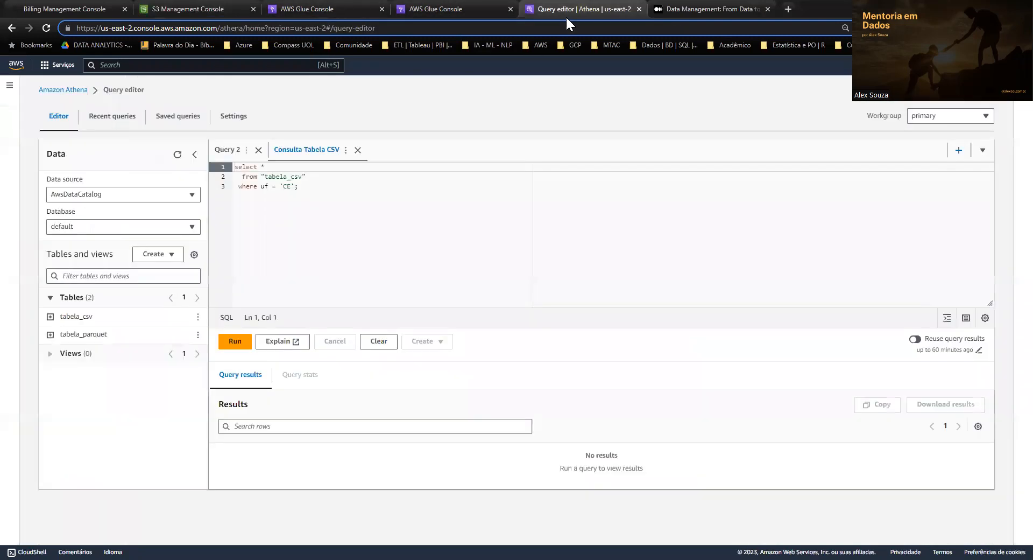